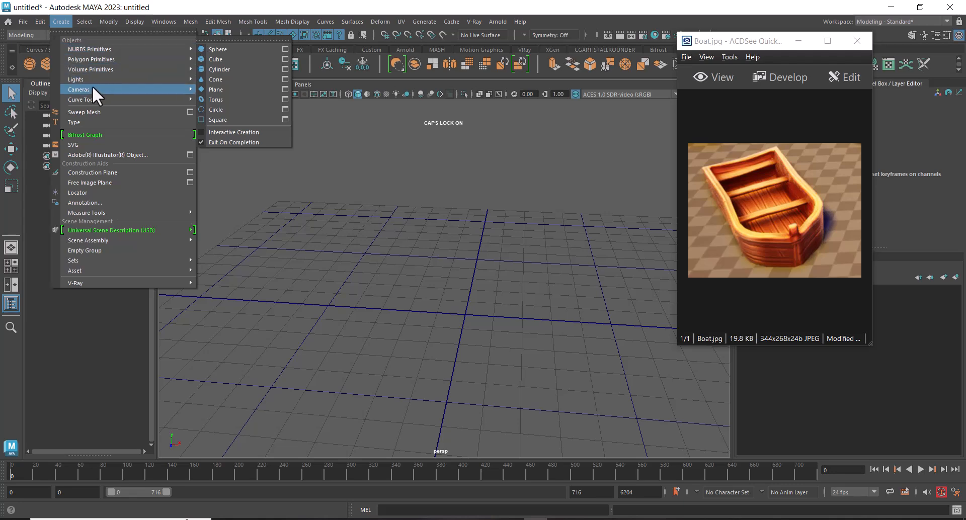
# Step: Create a camera and look through camera1 in the viewport
pyautogui.moveTo(105, 90)
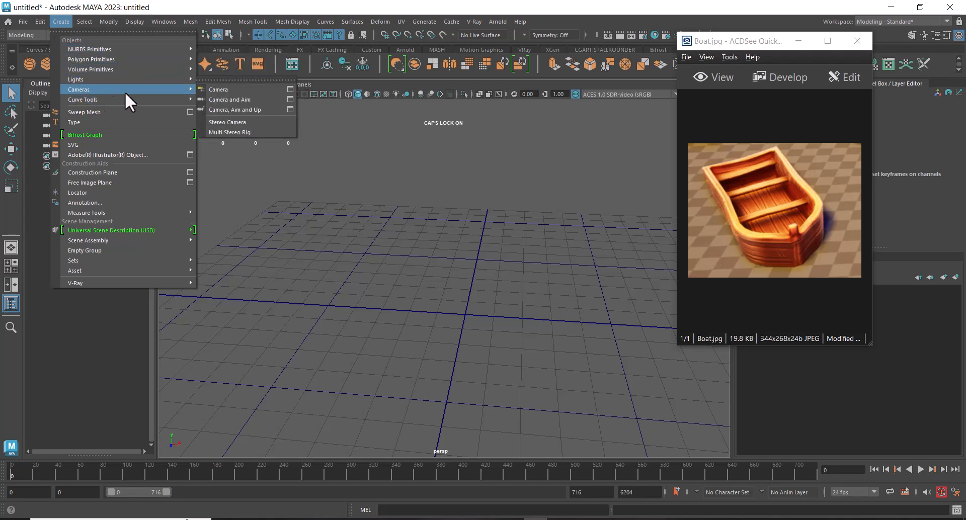
pyautogui.click(250, 91)
pyautogui.click(303, 84)
pyautogui.click(343, 130)
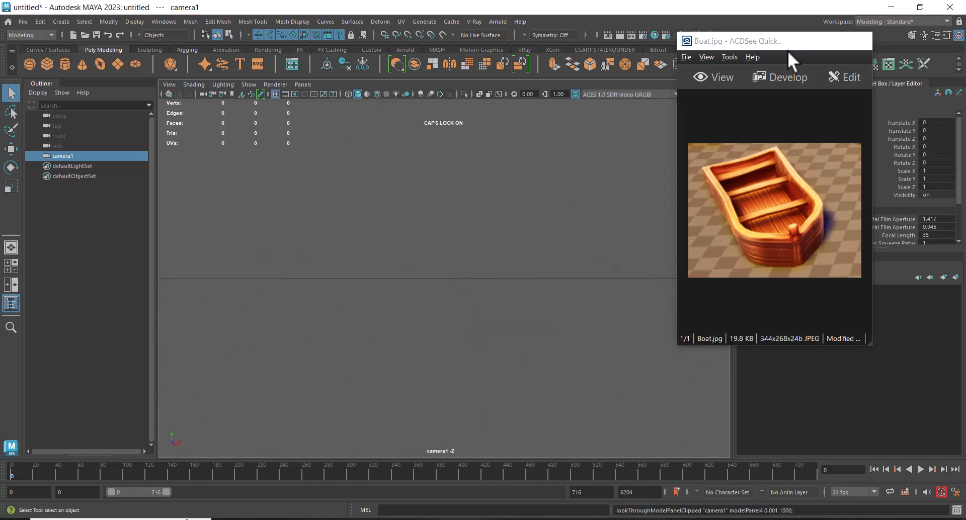
# Step: Put the boat reference window away, add an image plane to camera1's Environment attributes, and start browsing for its image file
pyautogui.click(798, 40)
pyautogui.scroll(1, 589, 282)
pyautogui.hotkey('ctrl', 'a')
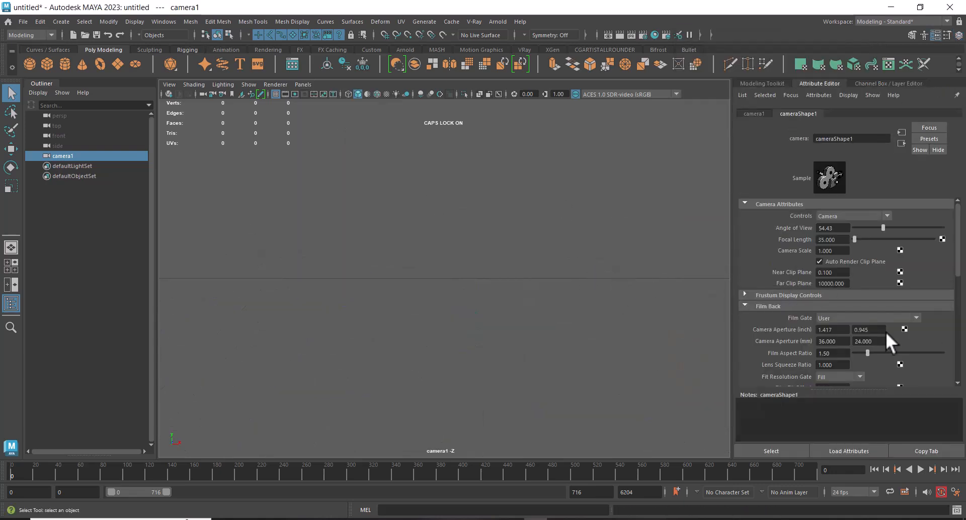
pyautogui.scroll(-7, 882, 270)
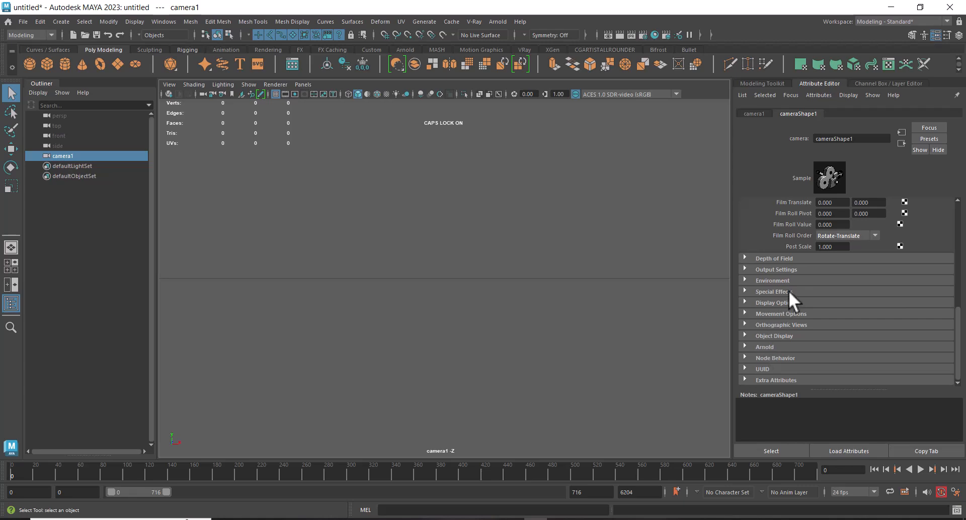
pyautogui.click(790, 279)
pyautogui.click(878, 304)
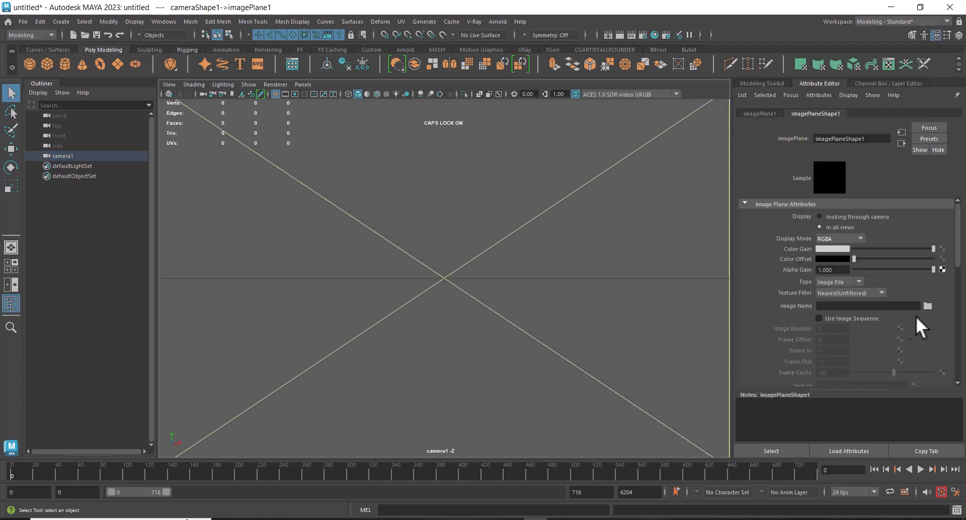
pyautogui.click(928, 307)
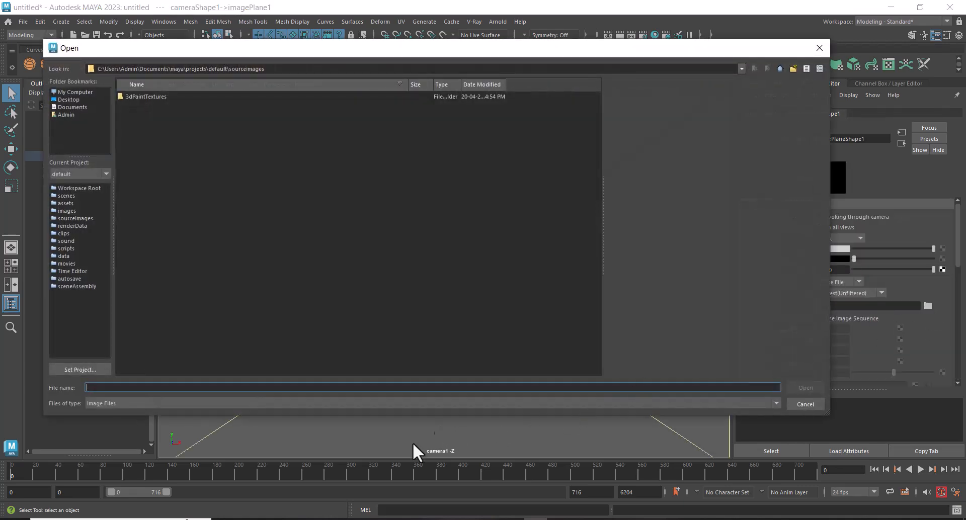
# Step: Try to load the image plane's picture from file:///G:/Environment/Boat.jpg
pyautogui.write('file:///G:/Environment/Boat.jpg')
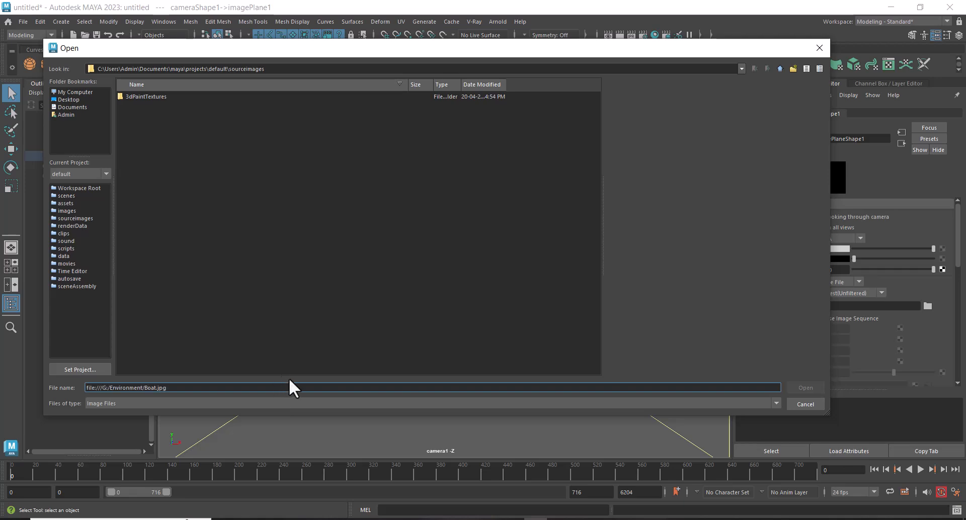
pyautogui.press('Return')
pyautogui.click(443, 254)
# Step: Switch to the 3.Boat folder in File Explorer, copy its path G:\Environment\3.Boat, and return to Maya
pyautogui.hotkey('alt', 'Tab')
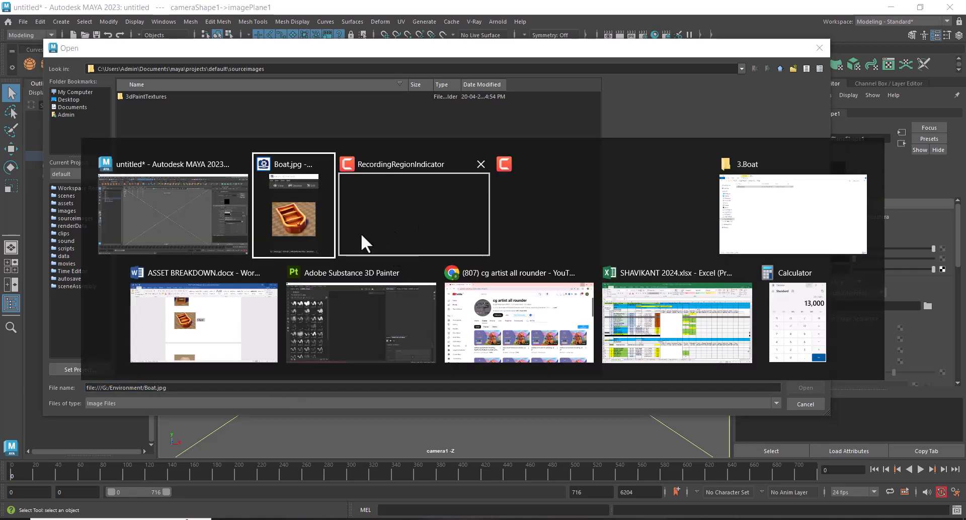
pyautogui.click(778, 224)
pyautogui.click(423, 41)
pyautogui.hotkey('ctrl', 'c')
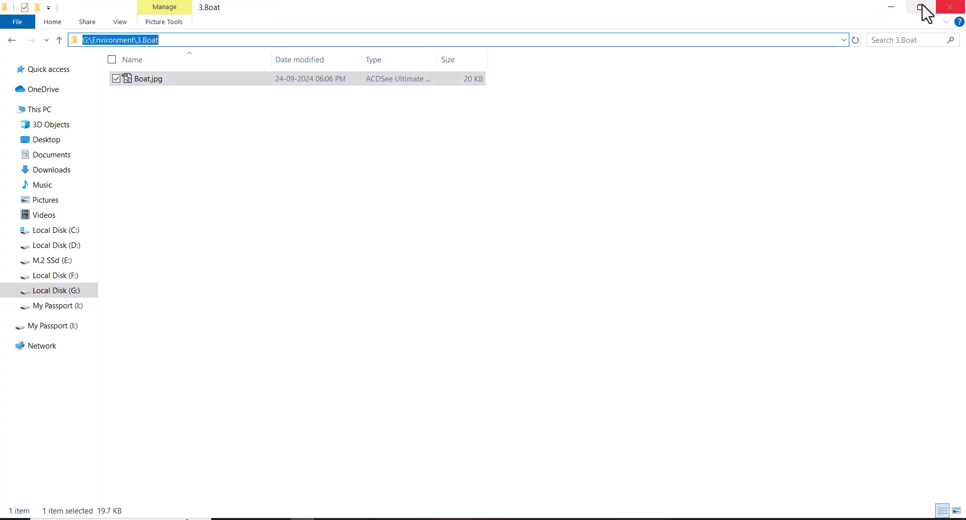
pyautogui.hotkey('alt', 'Tab')
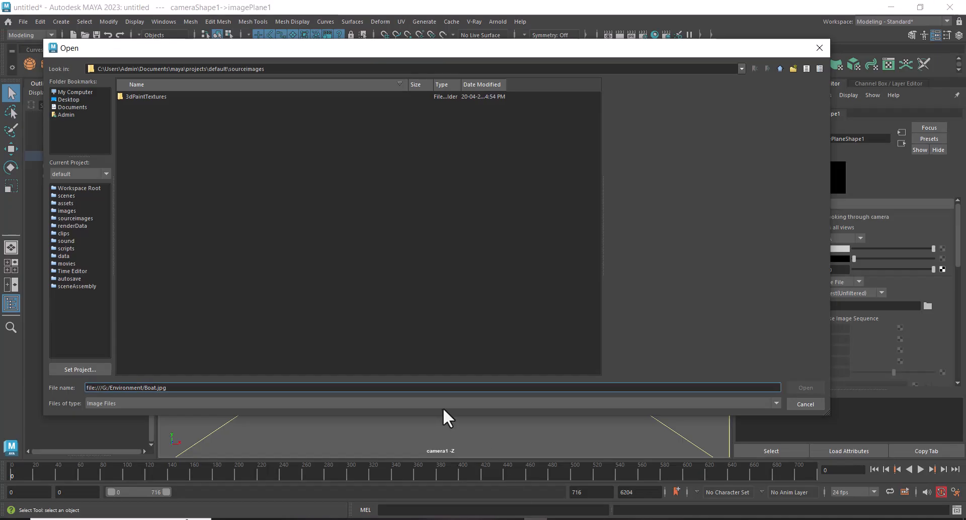
# Step: Browse to G:\Environment\3.Boat and load Boat.jpg onto the image plane
pyautogui.moveTo(352, 390); pyautogui.dragTo(50, 387)
pyautogui.hotkey('ctrl', 'v')
pyautogui.click(812, 385)
pyautogui.doubleClick(136, 98)
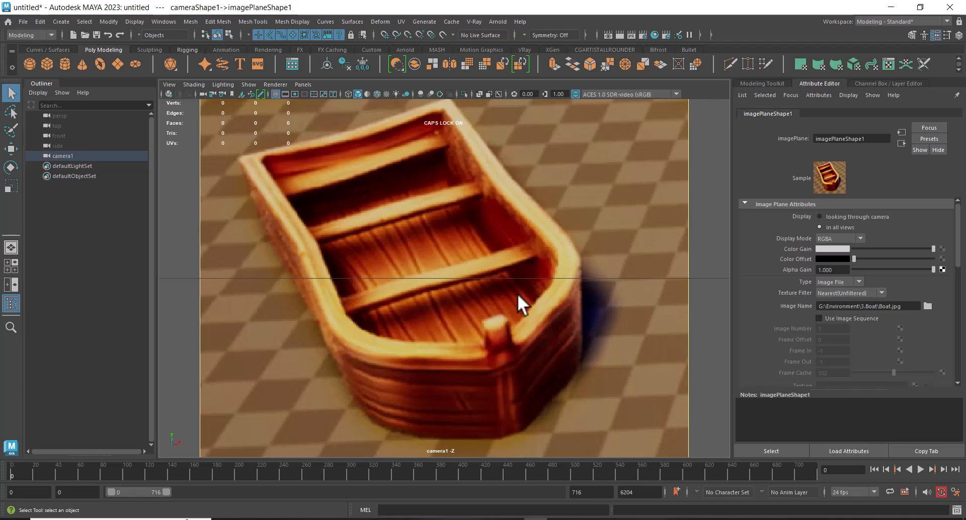
# Step: Orbit, pan and dolly camera1 until the ground grid follows the boat's perspective in the reference image
pyautogui.keyDown('alt'); pyautogui.moveTo(544, 304); pyautogui.dragTo(548, 377); pyautogui.keyUp('alt')
pyautogui.keyDown('alt'); pyautogui.moveTo(548, 377); pyautogui.dragTo(562, 369, button='middle'); pyautogui.keyUp('alt')
pyautogui.keyDown('alt'); pyautogui.moveTo(563, 369); pyautogui.dragTo(554, 350, button='right'); pyautogui.keyUp('alt')
pyautogui.keyDown('alt'); pyautogui.moveTo(554, 350); pyautogui.dragTo(582, 384); pyautogui.keyUp('alt')
pyautogui.keyDown('alt'); pyautogui.moveTo(582, 383); pyautogui.dragTo(584, 384, button='middle'); pyautogui.keyUp('alt')
pyautogui.keyDown('alt'); pyautogui.moveTo(581, 387); pyautogui.dragTo(578, 392); pyautogui.keyUp('alt')
pyautogui.keyDown('alt'); pyautogui.moveTo(578, 393); pyautogui.dragTo(589, 392, button='middle'); pyautogui.keyUp('alt')
pyautogui.keyDown('alt'); pyautogui.moveTo(588, 392); pyautogui.dragTo(575, 399); pyautogui.keyUp('alt')
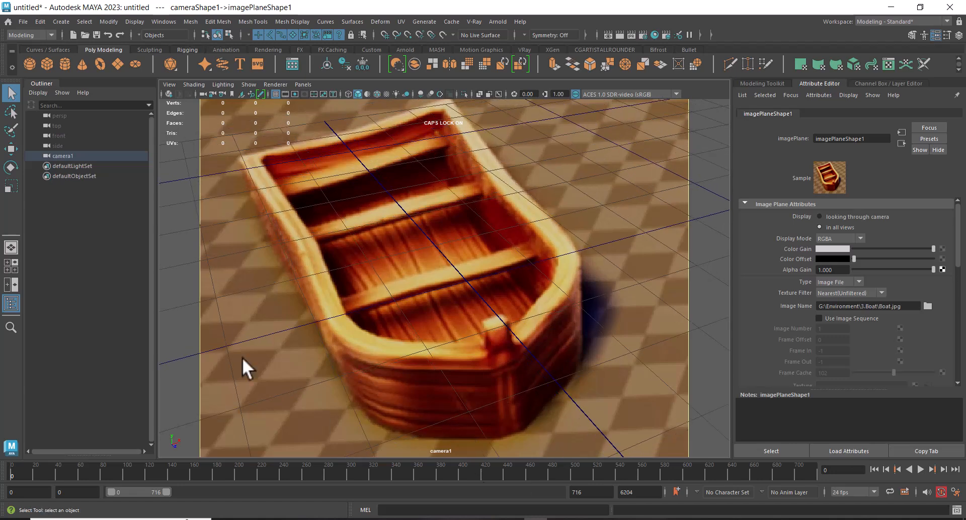
# Step: Switch to the four-view layout and look through camera1 in the perspective panel
pyautogui.click(203, 94)
pyautogui.click(6, 266)
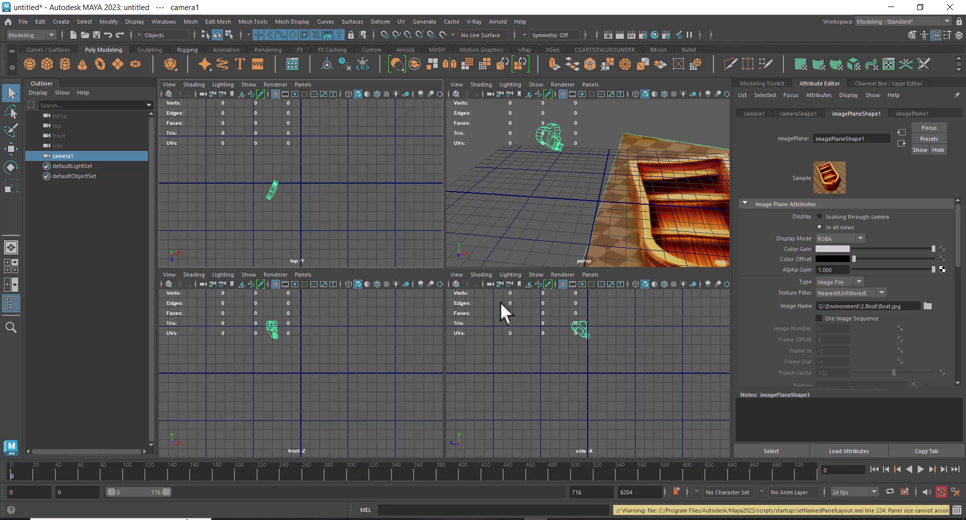
pyautogui.click(555, 376)
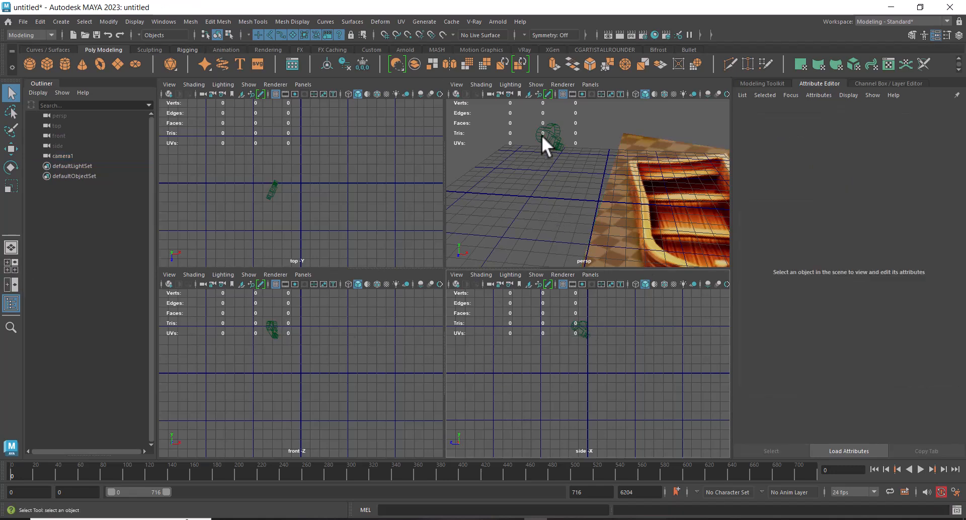
pyautogui.click(362, 337)
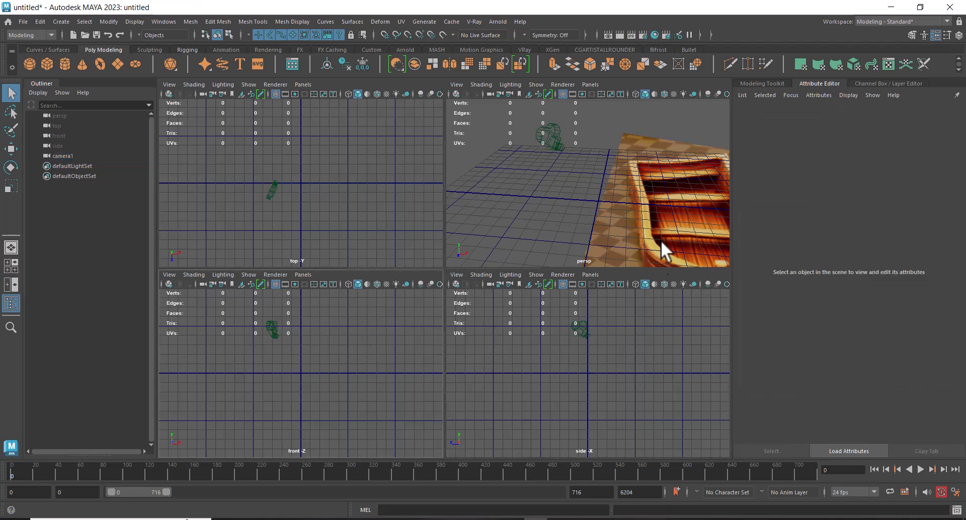
pyautogui.keyDown('alt'); pyautogui.moveTo(662, 199); pyautogui.dragTo(651, 194); pyautogui.keyUp('alt')
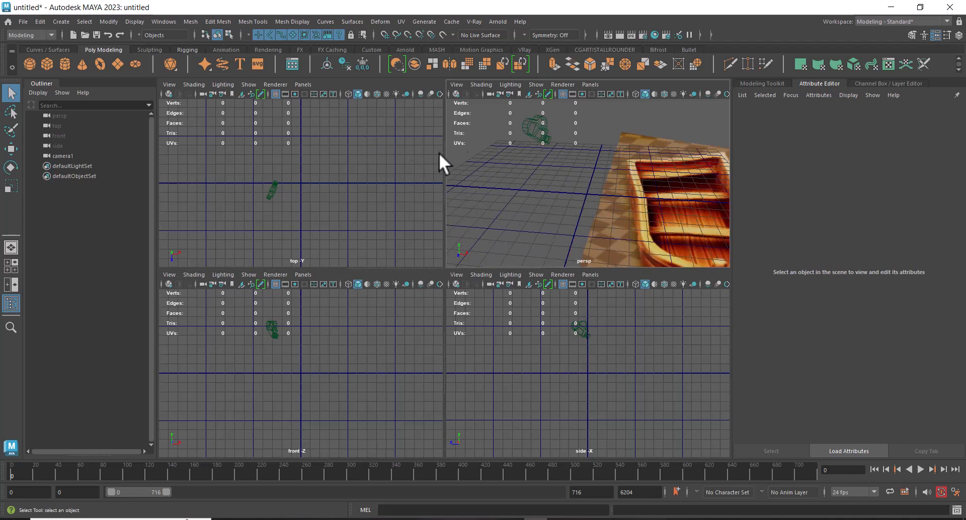
pyautogui.click(590, 84)
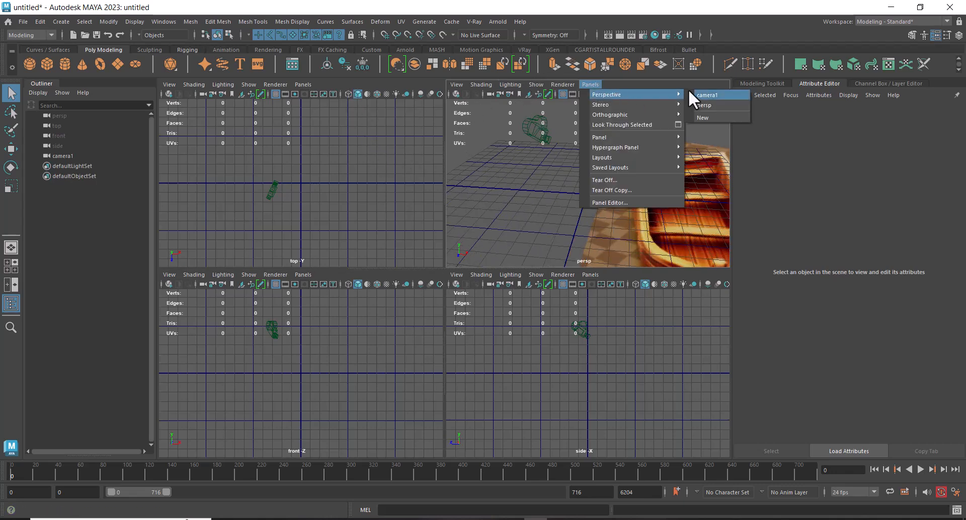
pyautogui.click(699, 95)
# Step: Create a polygon cube and move it over the boat in the reference, to about X 0.5, Y -2.4, Z -8.8
pyautogui.click(336, 362)
pyautogui.moveTo(358, 351)
pyautogui.keyDown('shift'); pyautogui.mouseDown(button='right')
pyautogui.moveTo(296, 248)
pyautogui.moveTo(358, 329)
pyautogui.mouseUp(button='right'); pyautogui.keyUp('shift')
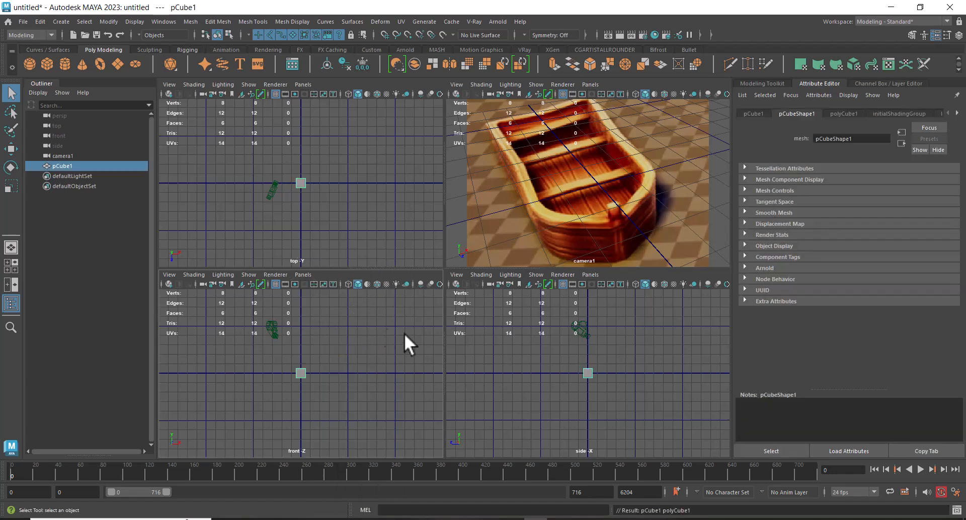
pyautogui.press('w')
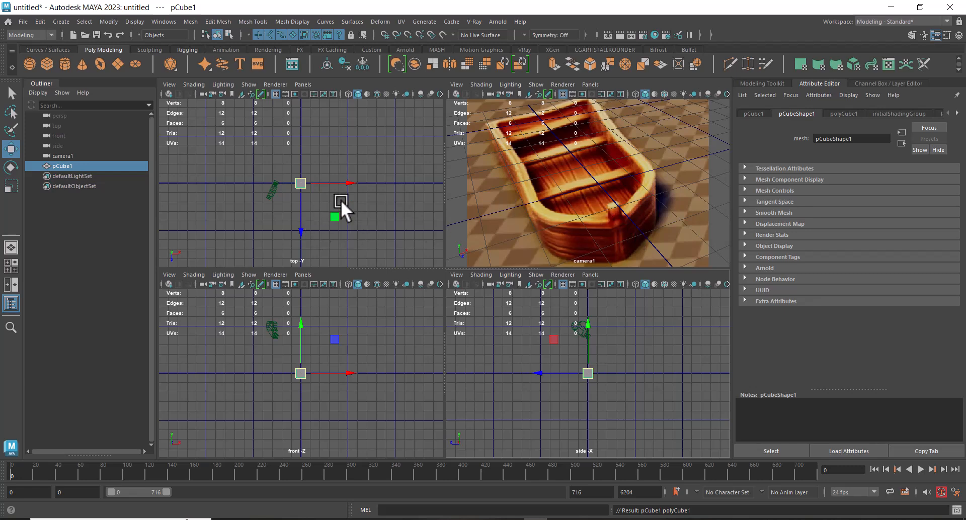
pyautogui.moveTo(352, 180); pyautogui.dragTo(418, 164)
pyautogui.moveTo(370, 227); pyautogui.dragTo(383, 153)
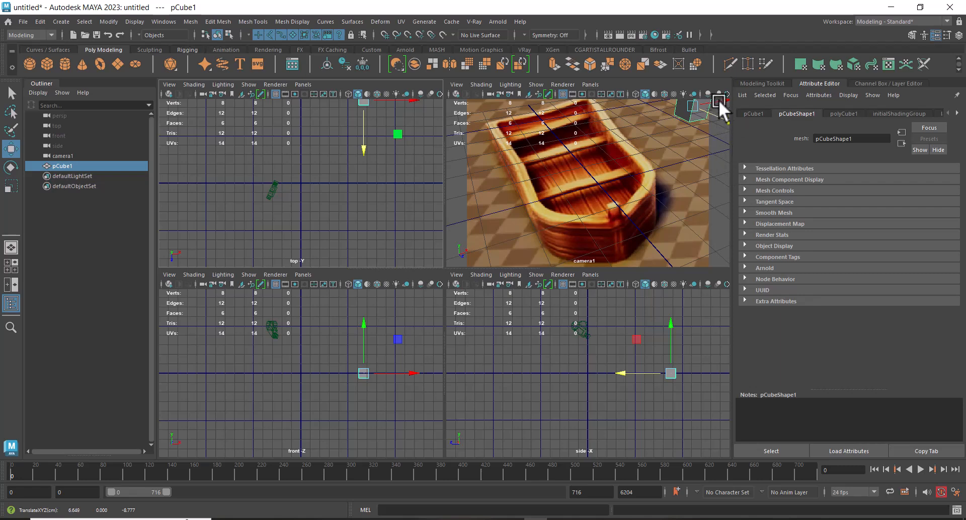
pyautogui.click(696, 113)
pyautogui.moveTo(696, 112); pyautogui.dragTo(611, 148)
pyautogui.moveTo(669, 320); pyautogui.dragTo(665, 342)
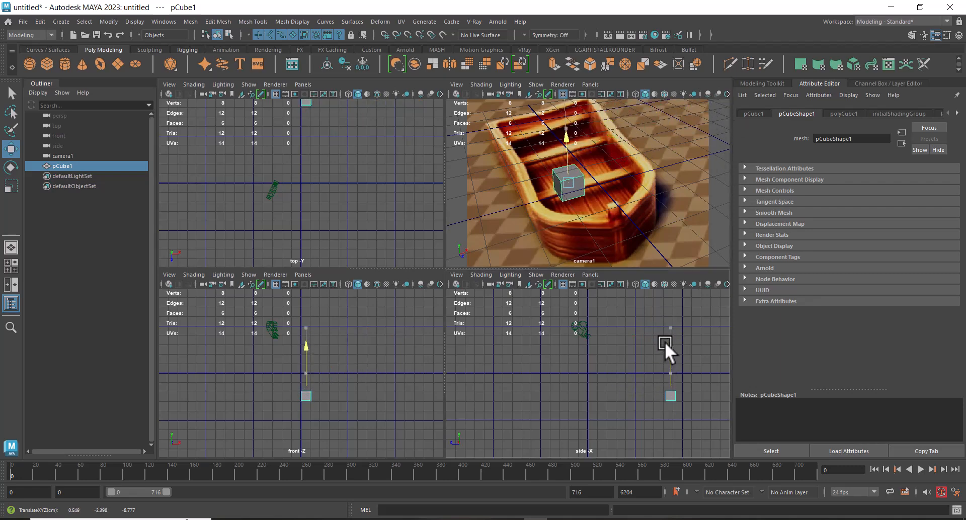
# Step: Stretch the cube along X to roughly the boat's inner width and shift it to about X 1.5
pyautogui.scroll(3, 360, 416)
pyautogui.keyDown('alt'); pyautogui.moveTo(368, 419); pyautogui.dragTo(366, 393, button='middle'); pyautogui.keyUp('alt')
pyautogui.keyDown('alt'); pyautogui.moveTo(314, 158); pyautogui.dragTo(300, 219, button='middle'); pyautogui.keyUp('alt')
pyautogui.scroll(2, 361, 207)
pyautogui.press('r')
pyautogui.moveTo(358, 166); pyautogui.dragTo(472, 149)
pyautogui.press('w')
pyautogui.moveTo(364, 164); pyautogui.dragTo(376, 164)
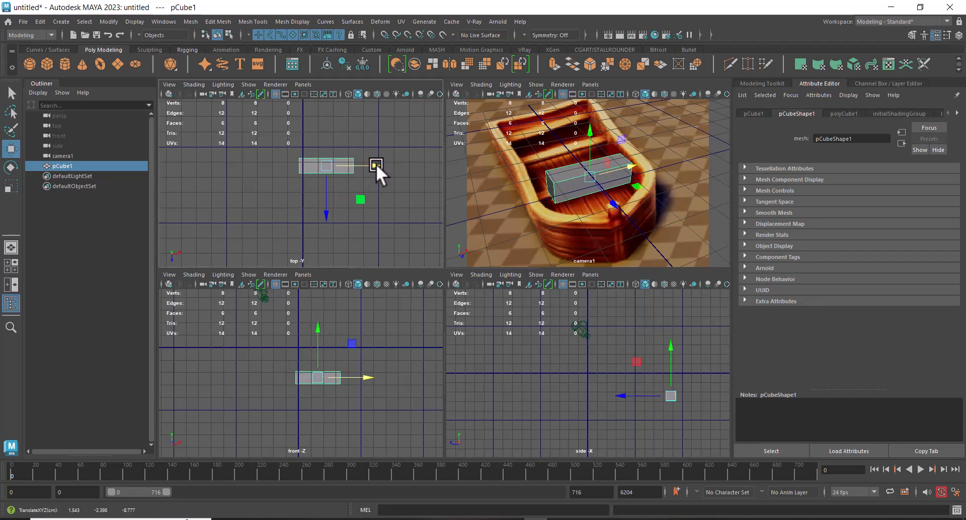
# Step: Lengthen, reposition and widen the cube to cover the boat, scaling it to about X 5.8, Y 1, Z 10.3
pyautogui.press('r')
pyautogui.moveTo(325, 212); pyautogui.dragTo(378, 346)
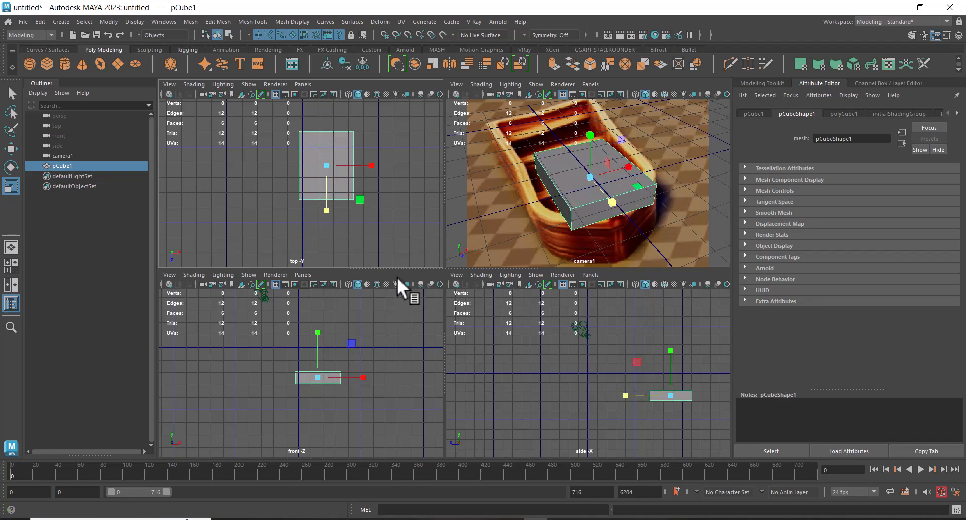
pyautogui.press('w')
pyautogui.moveTo(326, 213); pyautogui.dragTo(322, 232)
pyautogui.press('r')
pyautogui.press('w')
pyautogui.moveTo(324, 198); pyautogui.dragTo(324, 170)
pyautogui.press('r')
pyautogui.moveTo(371, 121); pyautogui.dragTo(399, 118)
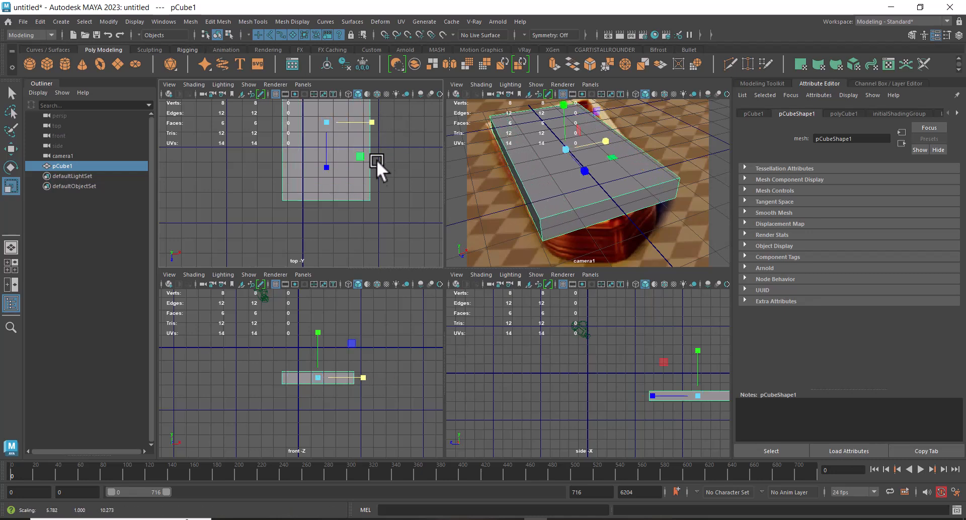
# Step: Fine-tune camera1's angle so the box matches the boat, and lock the camera
pyautogui.keyDown('alt'); pyautogui.moveTo(640, 184); pyautogui.dragTo(650, 214); pyautogui.keyUp('alt')
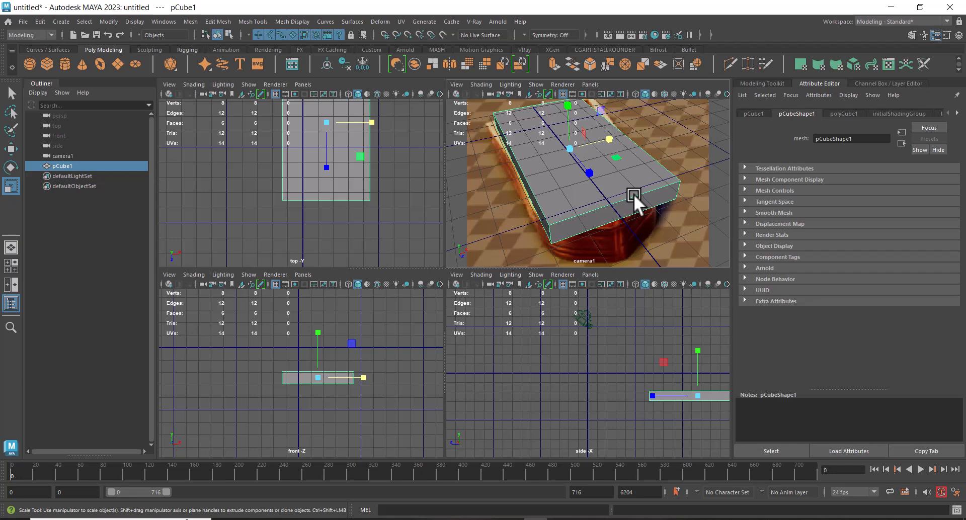
pyautogui.click(660, 213)
pyautogui.click(636, 200)
pyautogui.click(500, 94)
# Step: Arrange camera1 and the top view side by side and collapse the Outliner to enlarge both views
pyautogui.press('space')
pyautogui.click(303, 85)
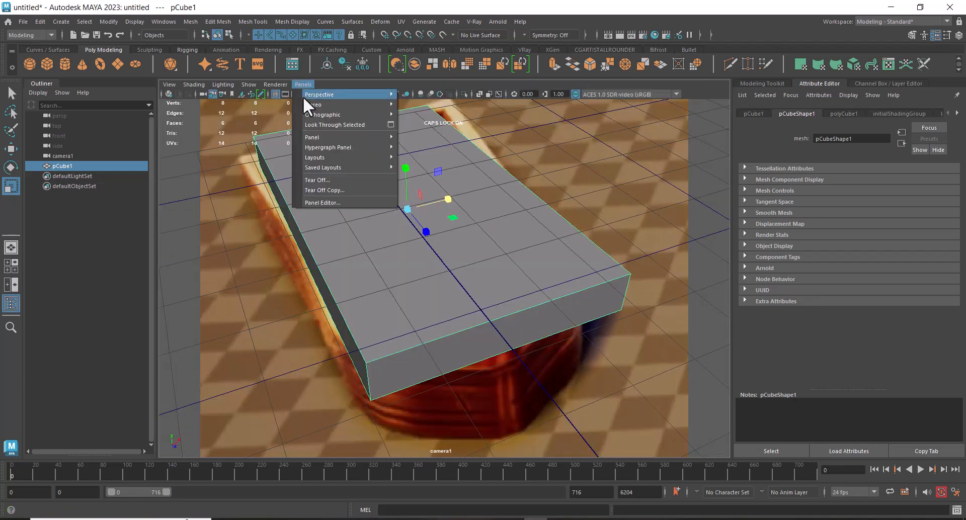
pyautogui.moveTo(345, 167)
pyautogui.click(475, 170)
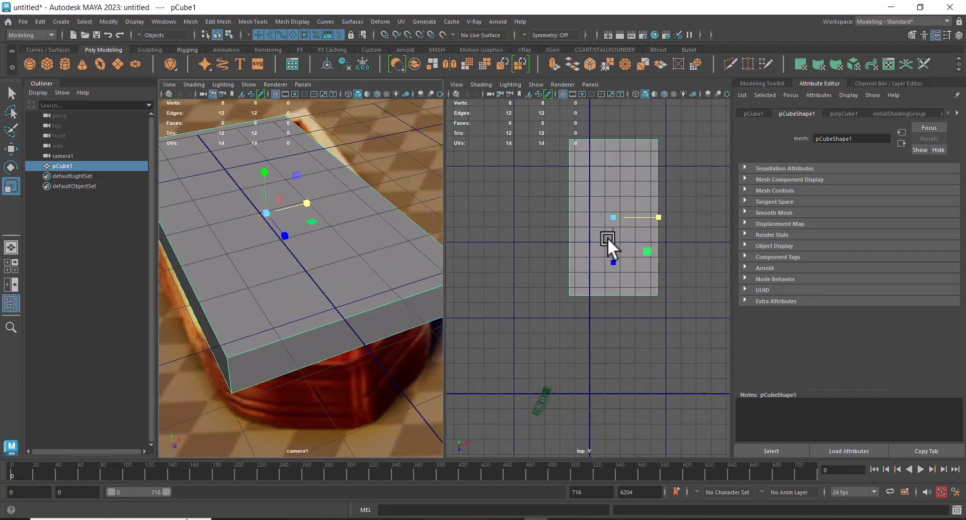
pyautogui.scroll(-1, 608, 326)
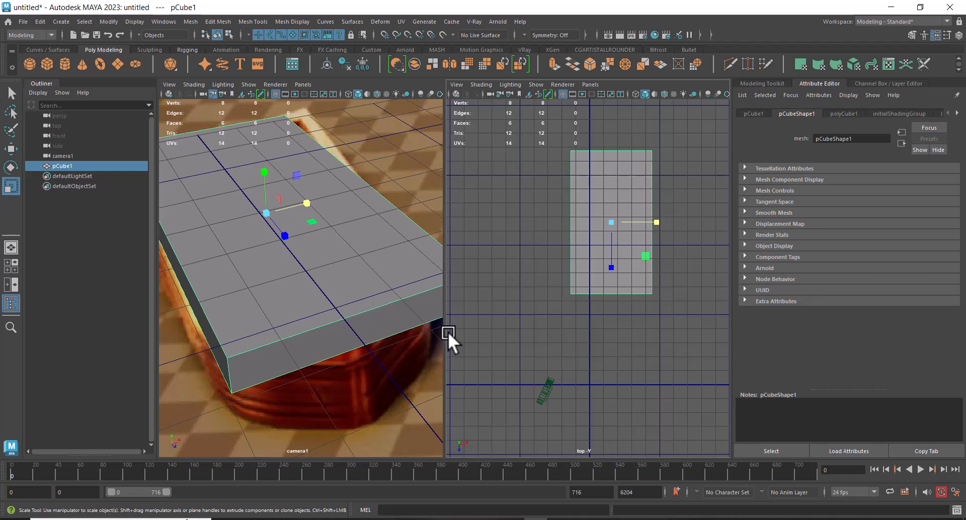
pyautogui.click(37, 83)
pyautogui.press('capslock')
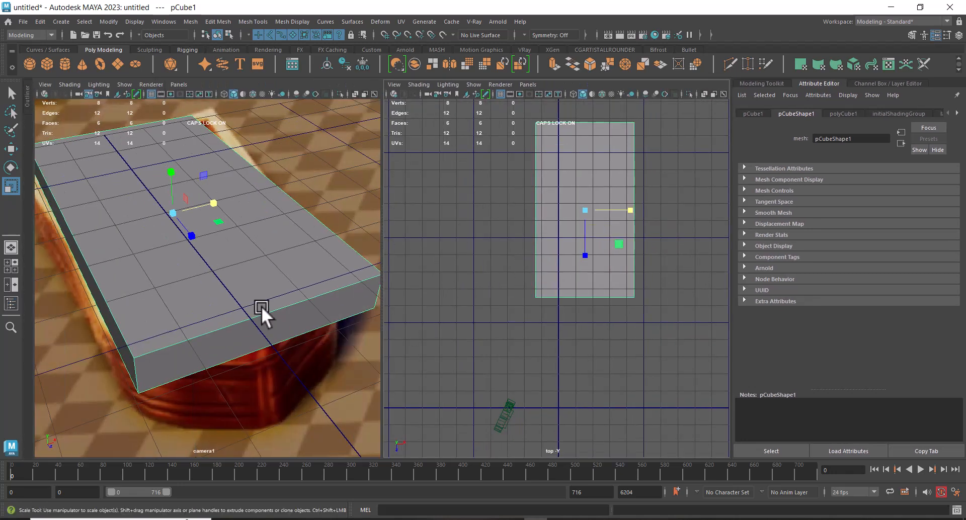
pyautogui.scroll(-3, 560, 274)
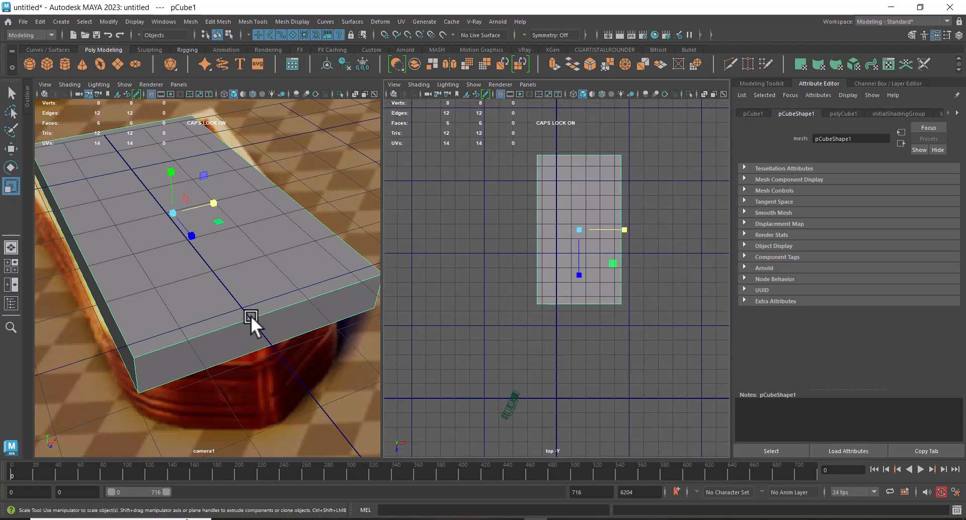
# Step: Display the camera1 view in wireframe, switch the other view to front, and lower the box to about Y -2.9
pyautogui.press('4')
pyautogui.press('4')
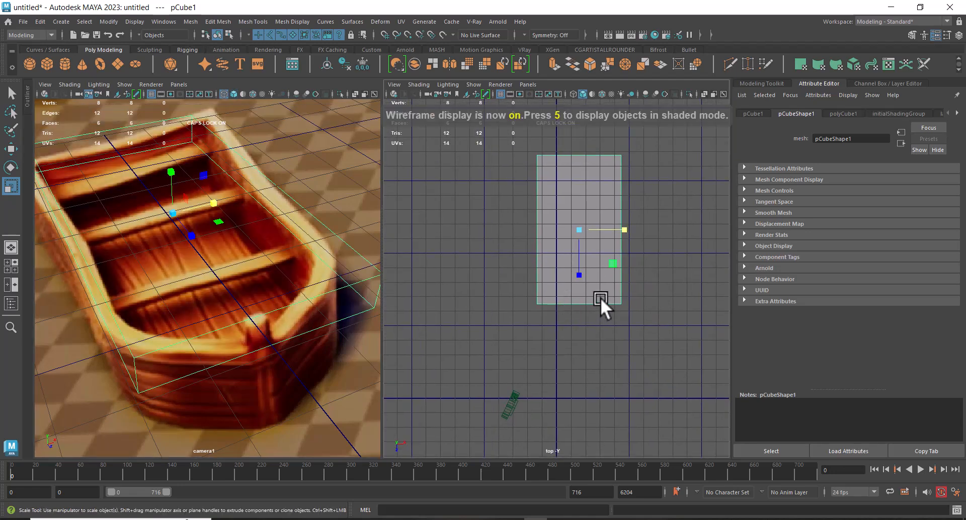
pyautogui.press('space')
pyautogui.moveTo(599, 299); pyautogui.dragTo(597, 322)
pyautogui.press('w')
pyautogui.moveTo(575, 230); pyautogui.dragTo(574, 237)
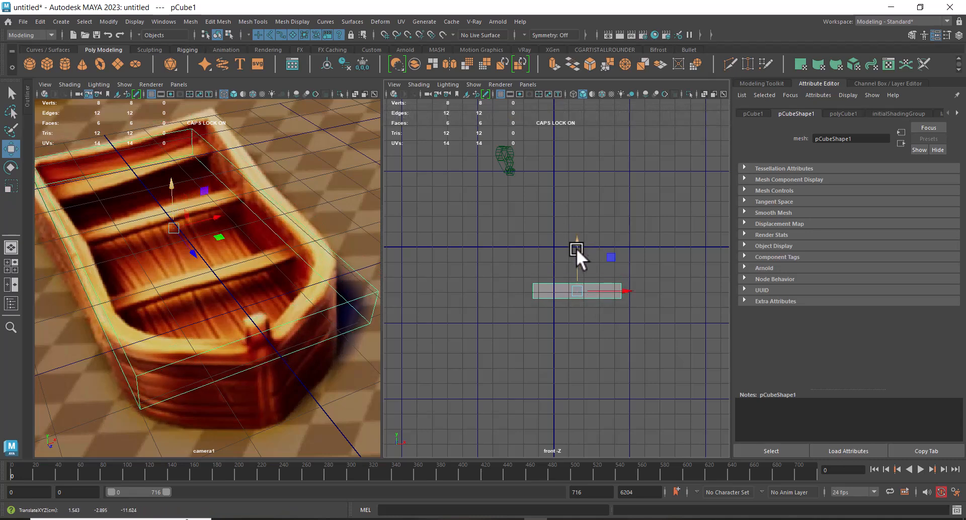
# Step: Move the box's bottom vertices down in the front view to deepen it to the hull's height
pyautogui.keyDown('alt'); pyautogui.moveTo(602, 323); pyautogui.dragTo(624, 299, button='middle'); pyautogui.keyUp('alt')
pyautogui.moveTo(625, 300)
pyautogui.keyDown('alt'); pyautogui.mouseDown(button='right')
pyautogui.moveTo(605, 277)
pyautogui.moveTo(618, 313)
pyautogui.mouseUp(button='right'); pyautogui.keyUp('alt')
pyautogui.keyDown('alt'); pyautogui.moveTo(618, 292); pyautogui.dragTo(616, 264, button='middle'); pyautogui.keyUp('alt')
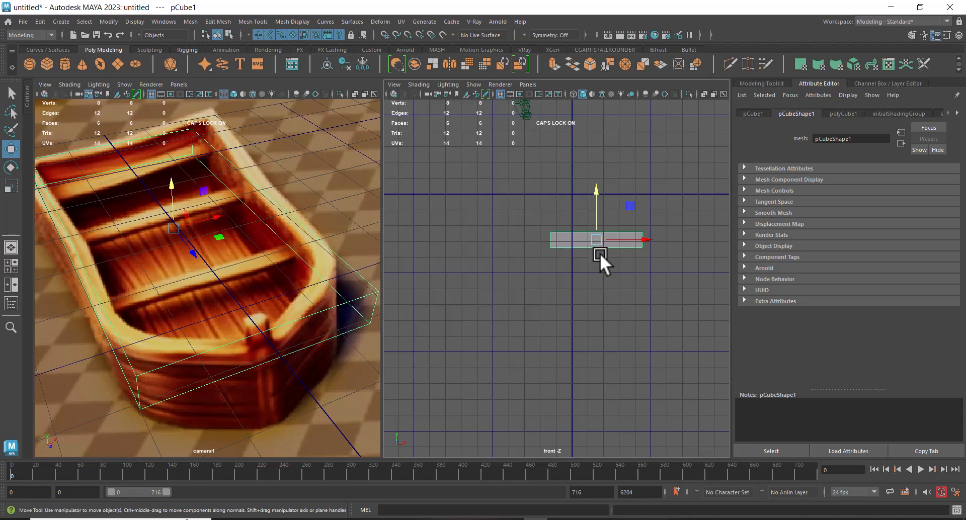
pyautogui.moveTo(645, 170); pyautogui.dragTo(645, 200, button='right')
pyautogui.moveTo(664, 231); pyautogui.dragTo(512, 269)
pyautogui.keyDown('ctrl'); pyautogui.moveTo(676, 201); pyautogui.dragTo(520, 237); pyautogui.keyUp('ctrl')
pyautogui.moveTo(597, 194); pyautogui.dragTo(600, 221)
pyautogui.scroll(-1, 602, 233)
# Step: In the perspective view, split the box lengthwise with a centre edge loop running from bow to stern
pyautogui.press('space')
pyautogui.moveTo(602, 163); pyautogui.dragTo(601, 163)
pyautogui.keyDown('alt'); pyautogui.moveTo(618, 267); pyautogui.dragTo(599, 306); pyautogui.keyUp('alt')
pyautogui.moveTo(593, 231); pyautogui.dragTo(575, 96, button='right')
pyautogui.click(571, 276)
pyautogui.keyDown('ctrl'); pyautogui.moveTo(628, 204); pyautogui.dragTo(668, 281, button='right'); pyautogui.keyUp('ctrl')
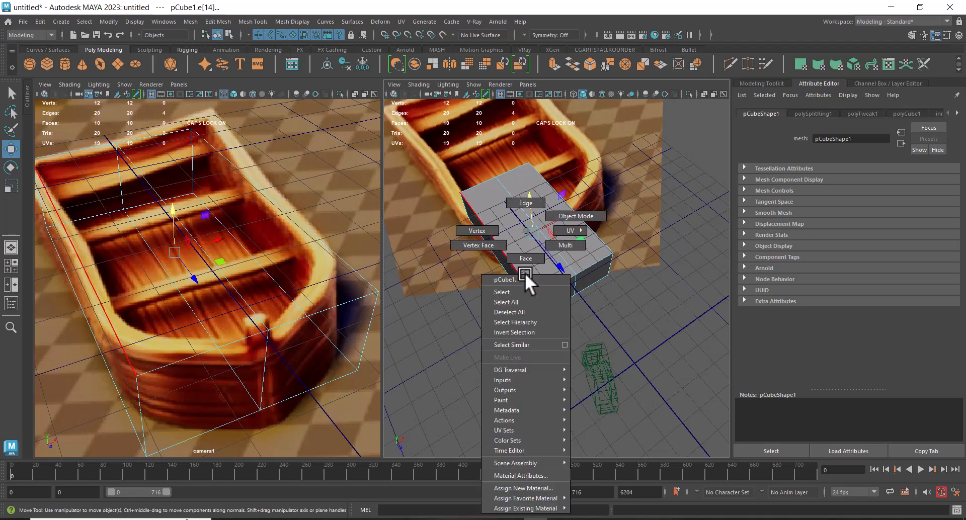
# Step: Insert a crosswise edge loop near the front of the box, aligned in the camera view to where the bow starts curving
pyautogui.moveTo(524, 273); pyautogui.dragTo(596, 220, button='right')
pyautogui.click(668, 255)
pyautogui.click(569, 276)
pyautogui.keyDown('shift'); pyautogui.moveTo(717, 209); pyautogui.dragTo(616, 225, button='right'); pyautogui.keyUp('shift')
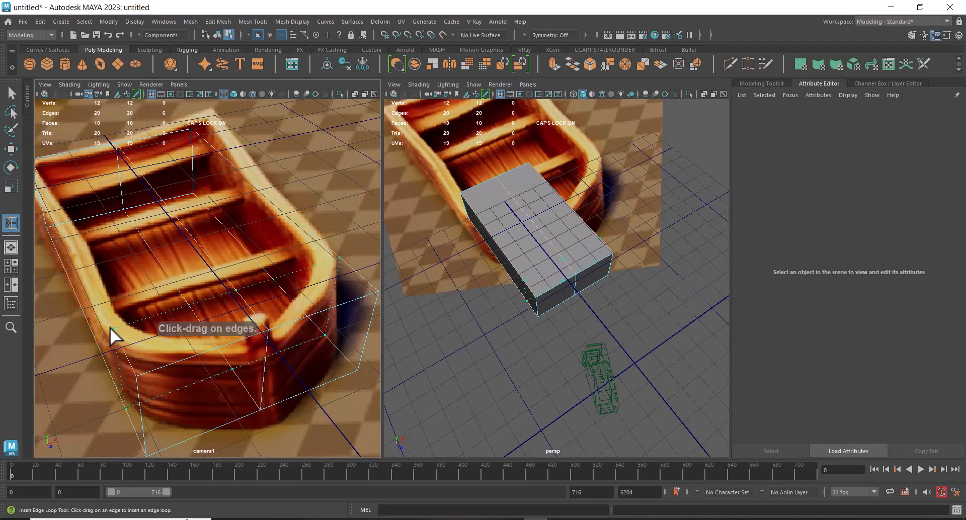
pyautogui.moveTo(110, 327); pyautogui.dragTo(107, 324)
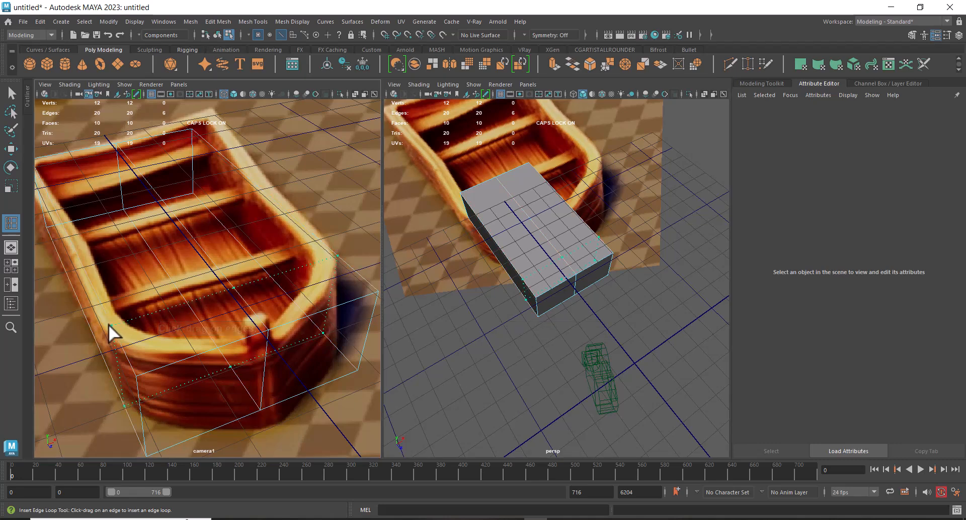
pyautogui.press('w')
# Step: Select the two vertical corner edges at the bow and hide the grid in the perspective view
pyautogui.keyDown('alt'); pyautogui.moveTo(490, 303); pyautogui.dragTo(585, 258); pyautogui.keyUp('alt')
pyautogui.keyDown('alt'); pyautogui.moveTo(584, 257); pyautogui.dragTo(619, 256, button='middle'); pyautogui.keyUp('alt')
pyautogui.keyDown('alt'); pyautogui.moveTo(619, 256); pyautogui.dragTo(664, 302, button='right'); pyautogui.keyUp('alt')
pyautogui.click(559, 337)
pyautogui.keyDown('alt'); pyautogui.moveTo(613, 320); pyautogui.dragTo(670, 282); pyautogui.keyUp('alt')
pyautogui.keyDown('shift'); pyautogui.click(670, 282); pyautogui.keyUp('shift')
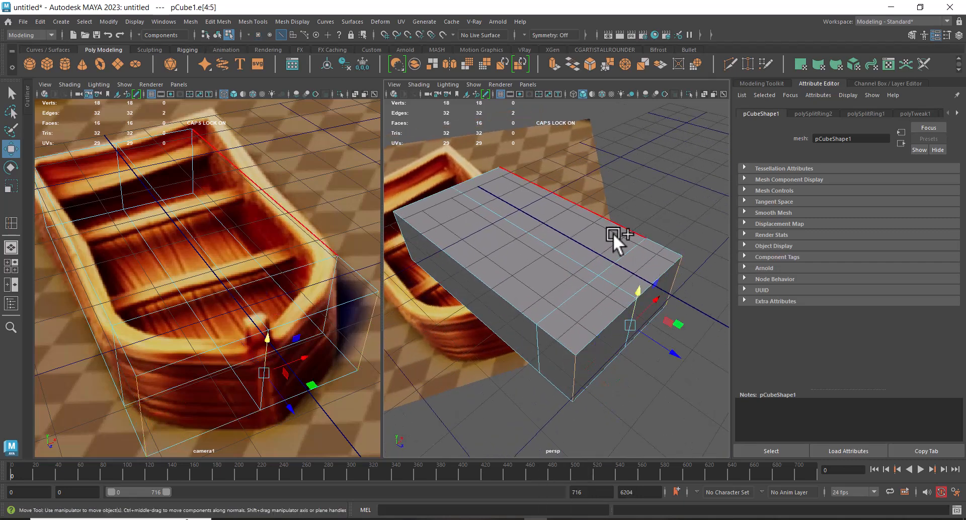
pyautogui.click(500, 94)
pyautogui.keyDown('alt'); pyautogui.moveTo(612, 251); pyautogui.dragTo(579, 233, button='right'); pyautogui.keyUp('alt')
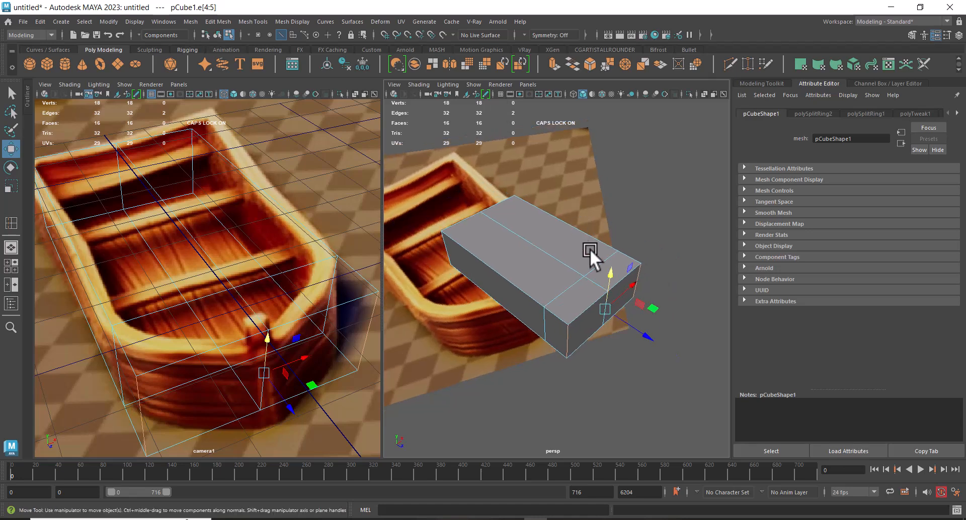
pyautogui.keyDown('alt'); pyautogui.moveTo(579, 233); pyautogui.dragTo(561, 262); pyautogui.keyUp('alt')
pyautogui.keyDown('alt'); pyautogui.moveTo(561, 262); pyautogui.dragTo(612, 315, button='right'); pyautogui.keyUp('alt')
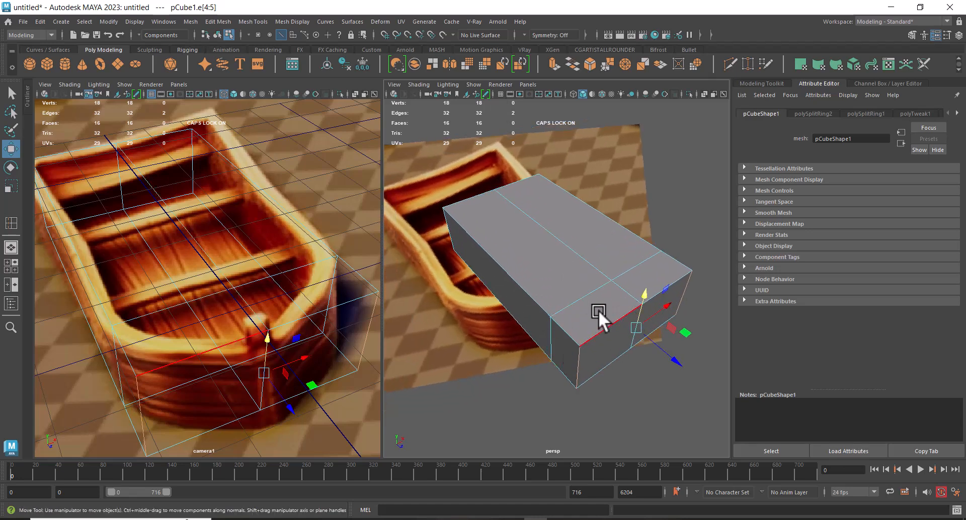
# Step: Bring up Boat.jpg in ACDSee, zoom in on the boat, and place the window over the camera view for reference
pyautogui.click(651, 519)
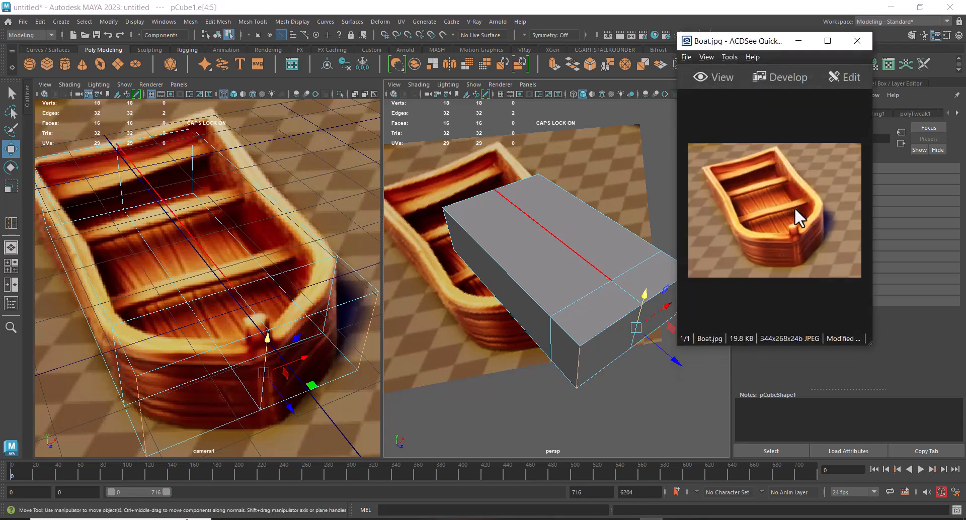
pyautogui.scroll(2, 792, 209)
pyautogui.moveTo(798, 205); pyautogui.dragTo(816, 205)
pyautogui.moveTo(757, 40); pyautogui.dragTo(240, 71)
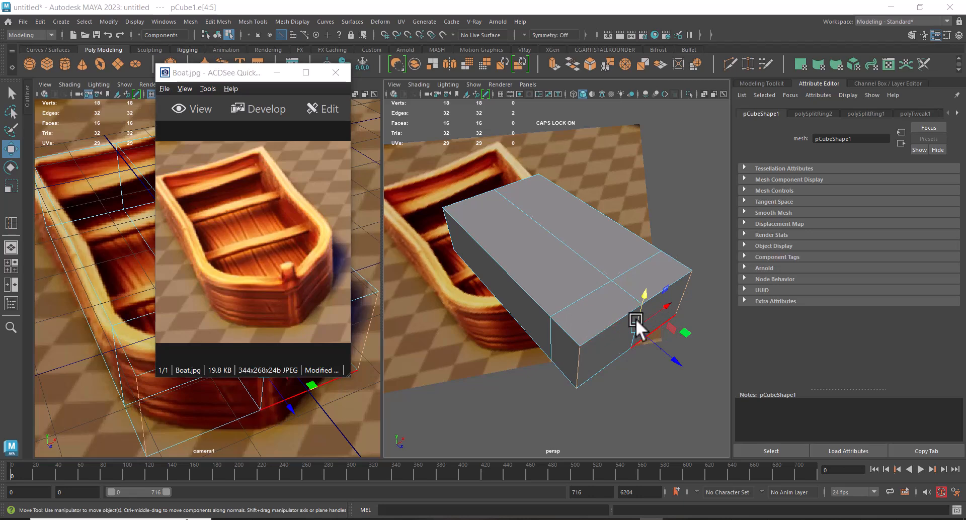
# Step: Try to bevel the two vertical bow corner edges with a fraction of 1 and 2 segments
pyautogui.keyDown('alt'); pyautogui.moveTo(636, 320); pyautogui.dragTo(632, 304); pyautogui.keyUp('alt')
pyautogui.keyDown('shift'); pyautogui.moveTo(601, 288); pyautogui.dragTo(651, 284, button='right'); pyautogui.keyUp('shift')
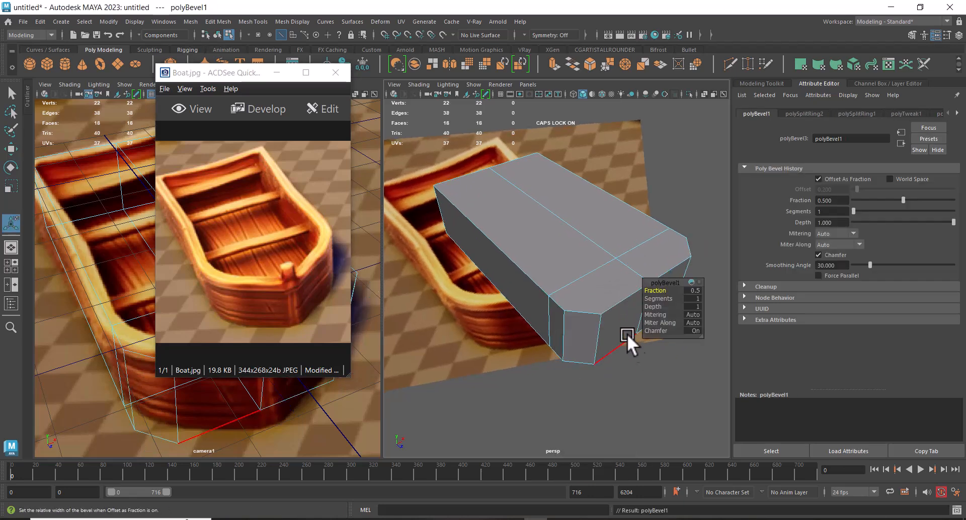
pyautogui.moveTo(662, 292); pyautogui.dragTo(667, 300)
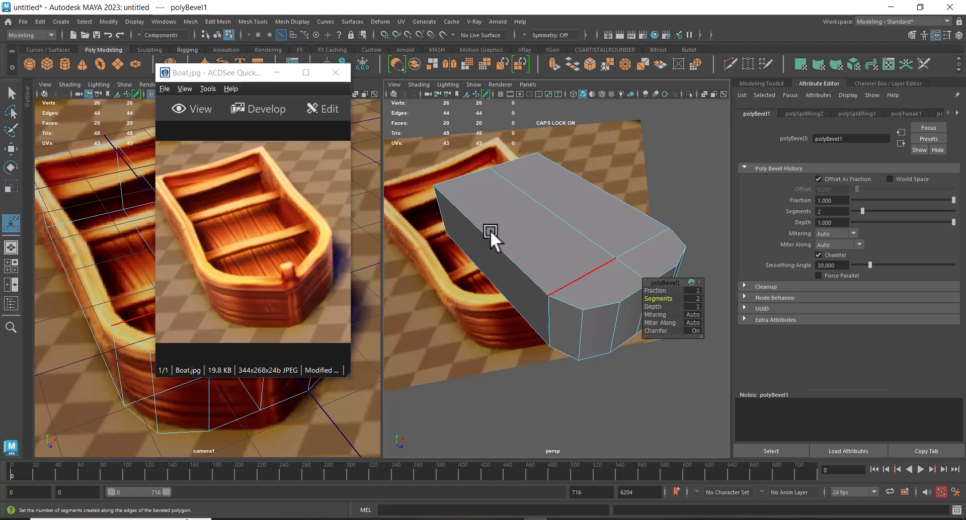
pyautogui.moveTo(204, 77); pyautogui.dragTo(362, 138)
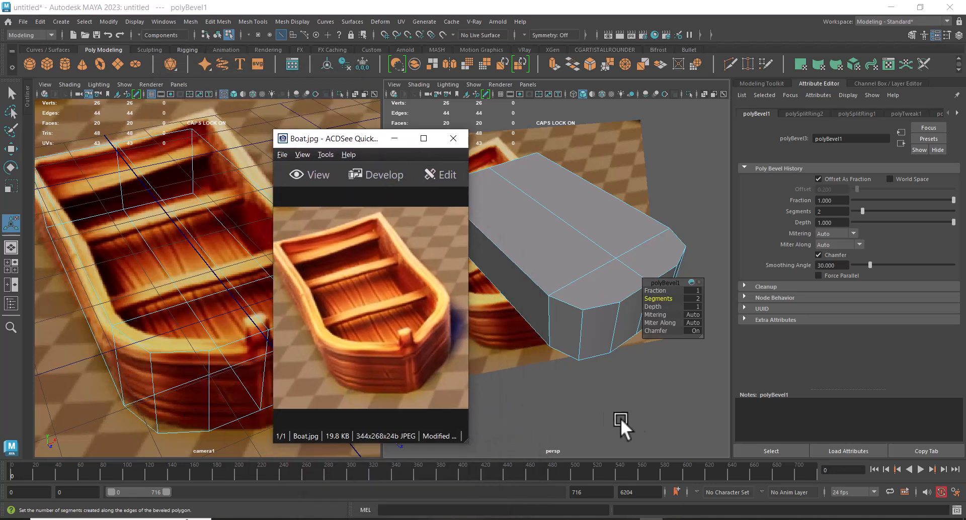
pyautogui.keyDown('alt'); pyautogui.moveTo(653, 392); pyautogui.dragTo(638, 375, button='right'); pyautogui.keyUp('alt')
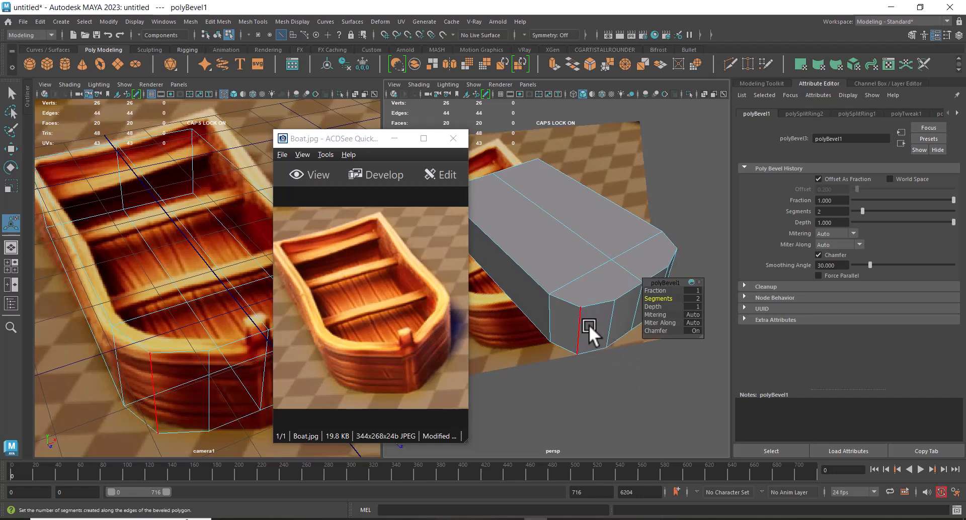
pyautogui.hotkey('ctrl', 'z')
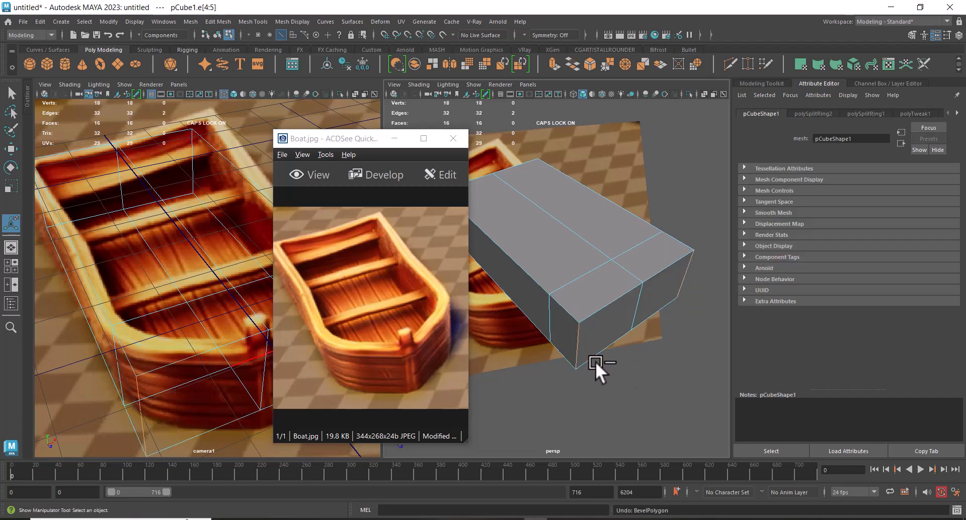
# Step: Minimize the Boat.jpg window and move the bow's vertical centre edge slightly forward
pyautogui.click(636, 307)
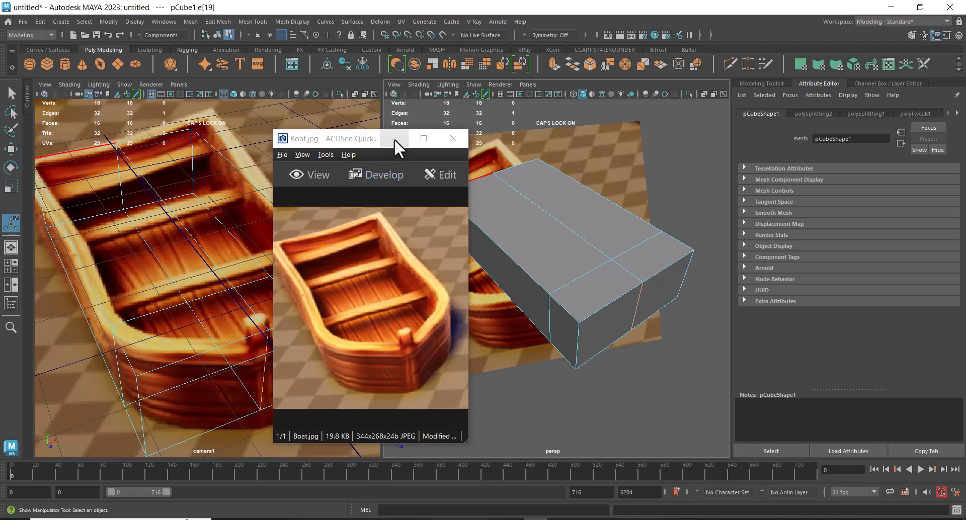
pyautogui.click(394, 138)
pyautogui.press('w')
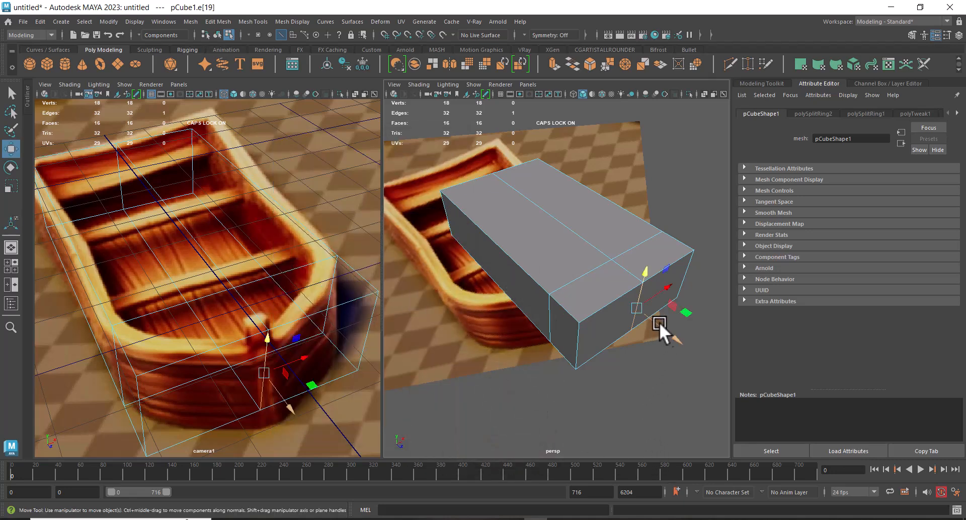
pyautogui.moveTo(677, 336); pyautogui.dragTo(689, 341)
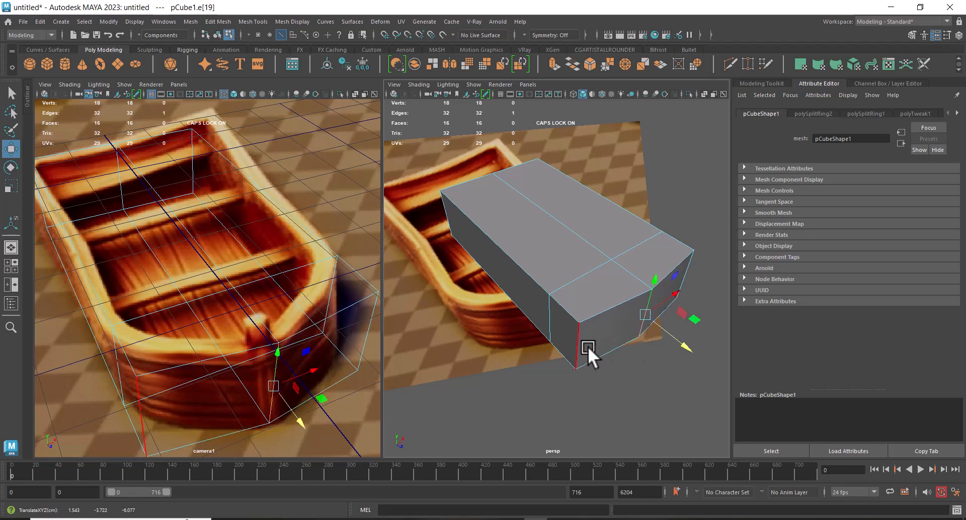
# Step: Scale the two vertical bow corner edges closer together across the width to narrow the bow
pyautogui.click(581, 343)
pyautogui.keyDown('shift'); pyautogui.click(684, 267); pyautogui.keyUp('shift')
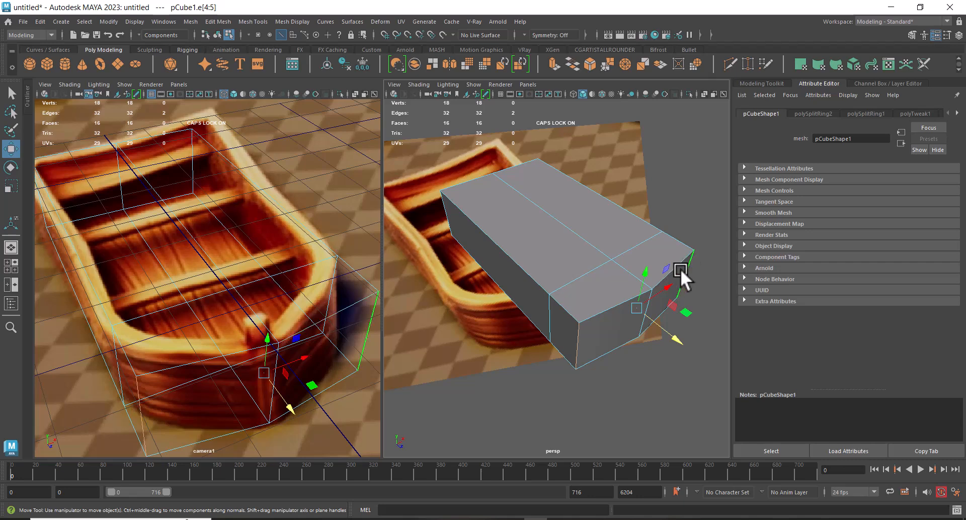
pyautogui.press('r')
pyautogui.moveTo(665, 286); pyautogui.dragTo(643, 288)
# Step: Round the bow by bevelling its two vertical corner edges with a fraction of 0.68 and 2 segments
pyautogui.keyDown('alt'); pyautogui.moveTo(677, 322); pyautogui.dragTo(647, 296); pyautogui.keyUp('alt')
pyautogui.keyDown('alt'); pyautogui.moveTo(647, 296); pyautogui.dragTo(620, 331, button='middle'); pyautogui.keyUp('alt')
pyautogui.keyDown('alt'); pyautogui.moveTo(620, 331); pyautogui.dragTo(618, 304); pyautogui.keyUp('alt')
pyautogui.keyDown('shift'); pyautogui.moveTo(625, 349); pyautogui.dragTo(680, 323, button='right'); pyautogui.keyUp('shift')
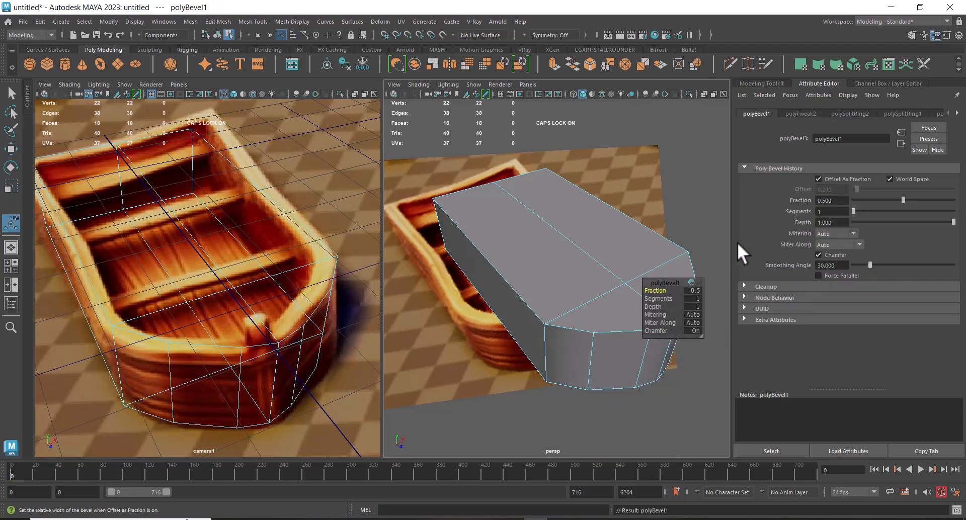
pyautogui.moveTo(658, 299); pyautogui.dragTo(664, 291)
pyautogui.keyDown('alt'); pyautogui.moveTo(630, 403); pyautogui.dragTo(564, 327); pyautogui.keyUp('alt')
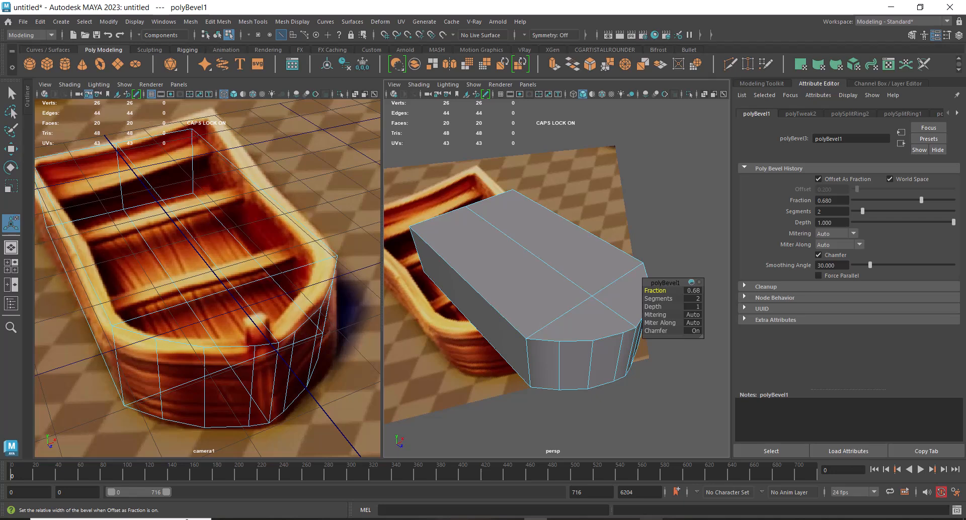
# Step: Restore the Boat.jpg reference, insert a crosswise edge loop midway between stern and bow loop, and scale it slightly narrower
pyautogui.click(644, 519)
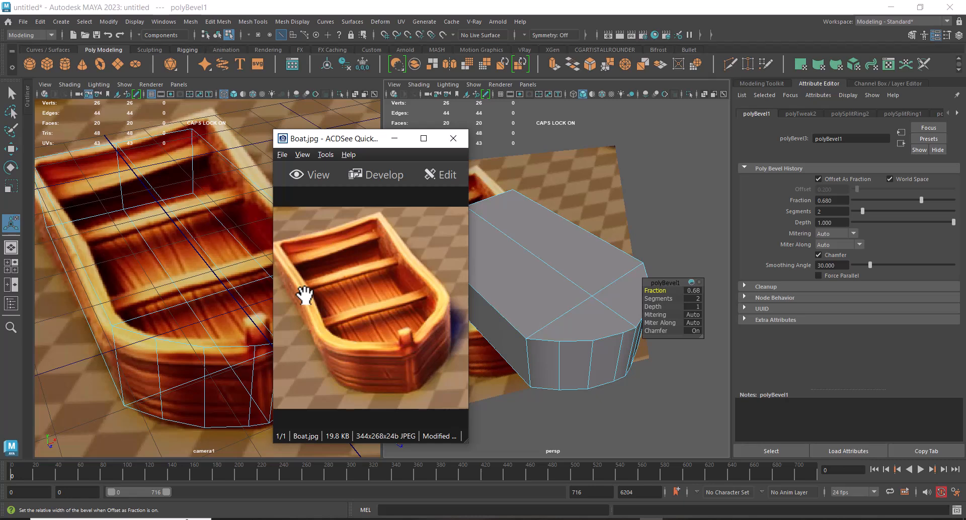
pyautogui.click(536, 257)
pyautogui.keyDown('ctrl'); pyautogui.moveTo(580, 217); pyautogui.dragTo(574, 250, button='right'); pyautogui.keyUp('ctrl')
pyautogui.keyDown('alt'); pyautogui.moveTo(597, 285); pyautogui.dragTo(624, 292, button='middle'); pyautogui.keyUp('alt')
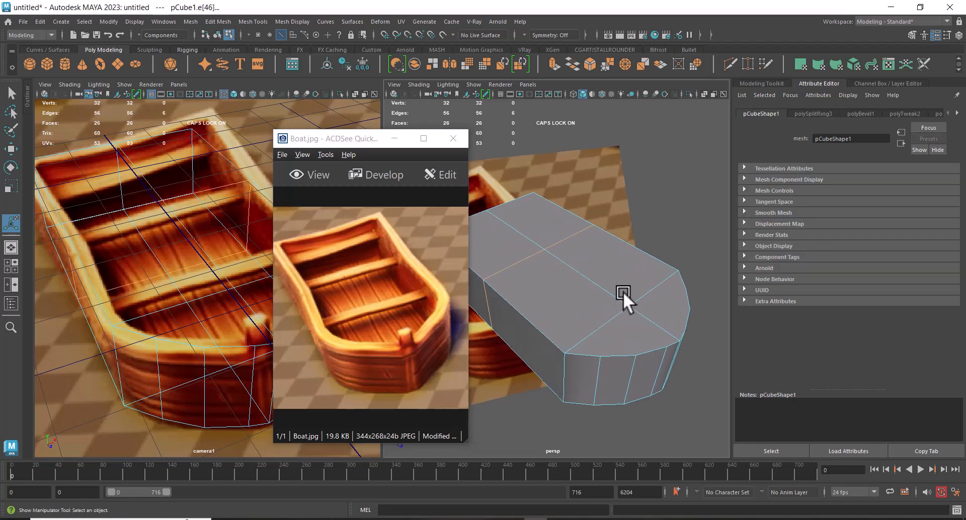
pyautogui.press('r')
pyautogui.moveTo(578, 255); pyautogui.dragTo(576, 255)
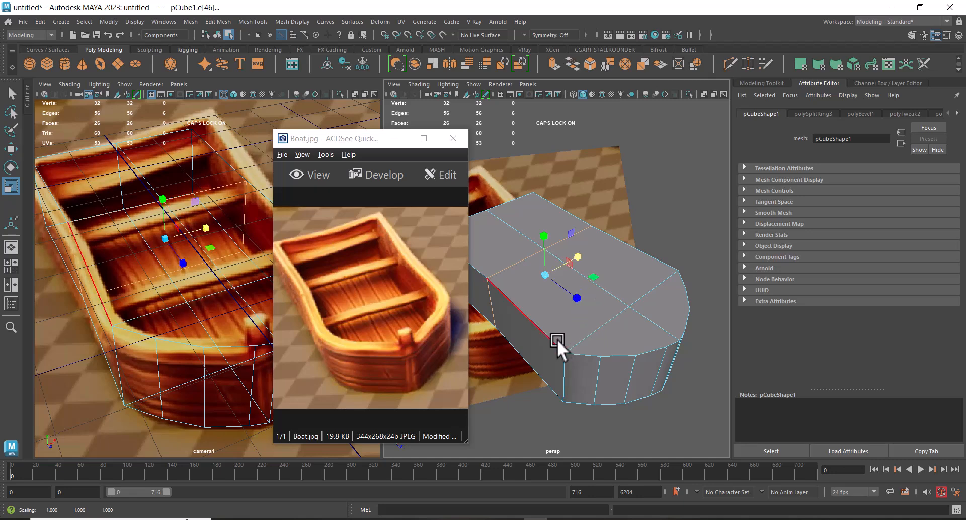
# Step: Insert a crosswise edge loop between the middle loop and the bow loop and scale its width to follow the hull's curve
pyautogui.click(545, 331)
pyautogui.keyDown('ctrl'); pyautogui.moveTo(668, 244); pyautogui.dragTo(791, 349, button='right'); pyautogui.keyUp('ctrl')
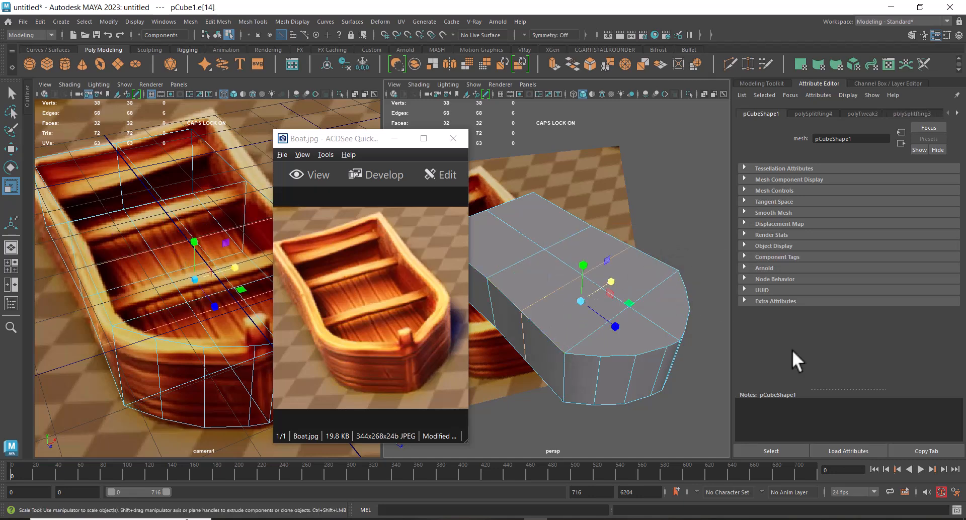
pyautogui.moveTo(611, 280); pyautogui.dragTo(659, 336)
pyautogui.keyDown('alt'); pyautogui.moveTo(659, 336); pyautogui.dragTo(692, 350, button='middle'); pyautogui.keyUp('alt')
# Step: Insert a crosswise edge loop between the stern and the middle loop and scale its width to match the reference
pyautogui.click(488, 276)
pyautogui.keyDown('ctrl'); pyautogui.moveTo(538, 252); pyautogui.dragTo(558, 279, button='right'); pyautogui.keyUp('ctrl')
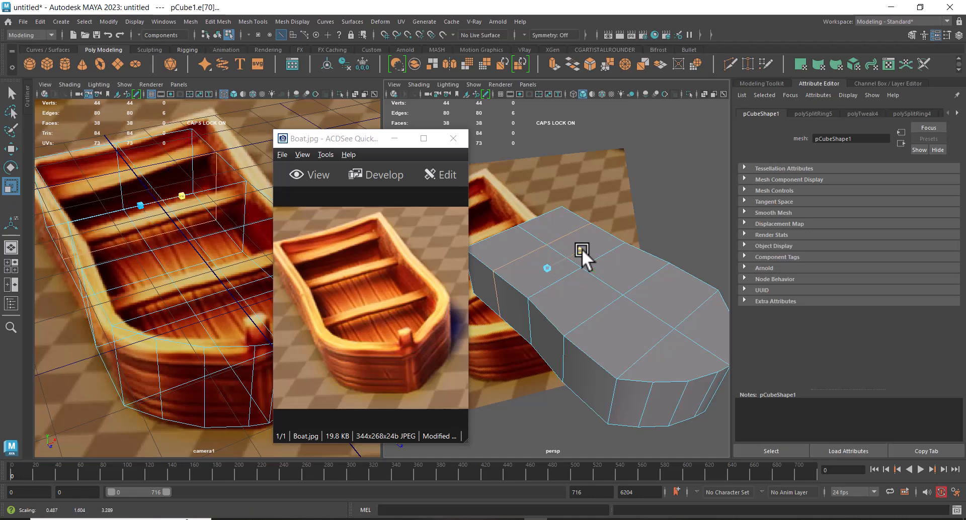
pyautogui.scroll(-2, 589, 296)
pyautogui.keyDown('alt'); pyautogui.moveTo(588, 311); pyautogui.dragTo(602, 319); pyautogui.keyUp('alt')
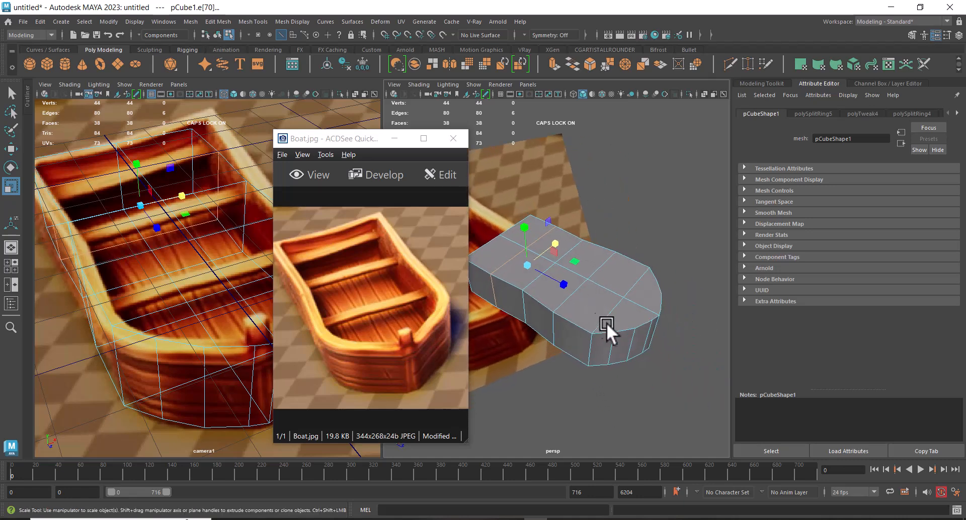
pyautogui.keyDown('alt'); pyautogui.moveTo(608, 324); pyautogui.dragTo(632, 343, button='middle'); pyautogui.keyUp('alt')
pyautogui.keyDown('alt'); pyautogui.moveTo(632, 344); pyautogui.dragTo(638, 339, button='right'); pyautogui.keyUp('alt')
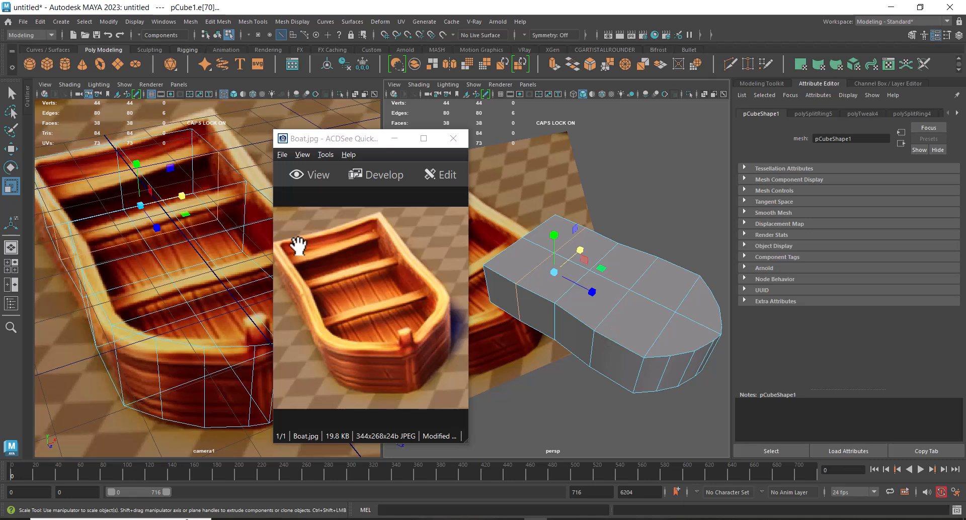
# Step: Move the stern's vertical centre edge slightly inward toward the bow
pyautogui.keyDown('alt'); pyautogui.moveTo(600, 276); pyautogui.dragTo(615, 302); pyautogui.keyUp('alt')
pyautogui.keyDown('alt'); pyautogui.moveTo(614, 302); pyautogui.dragTo(711, 294, button='middle'); pyautogui.keyUp('alt')
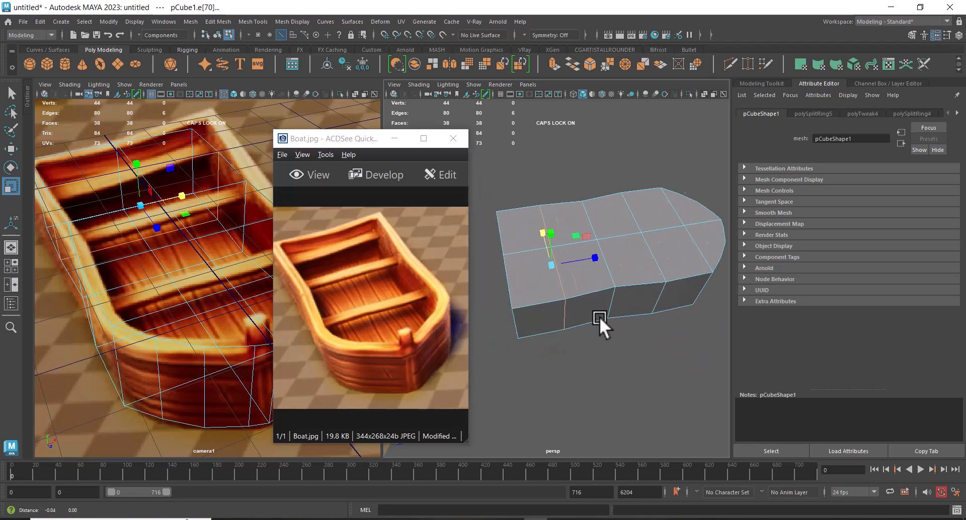
pyautogui.keyDown('alt'); pyautogui.moveTo(590, 316); pyautogui.dragTo(629, 342); pyautogui.keyUp('alt')
pyautogui.keyDown('alt'); pyautogui.moveTo(629, 342); pyautogui.dragTo(648, 351, button='right'); pyautogui.keyUp('alt')
pyautogui.click(625, 274)
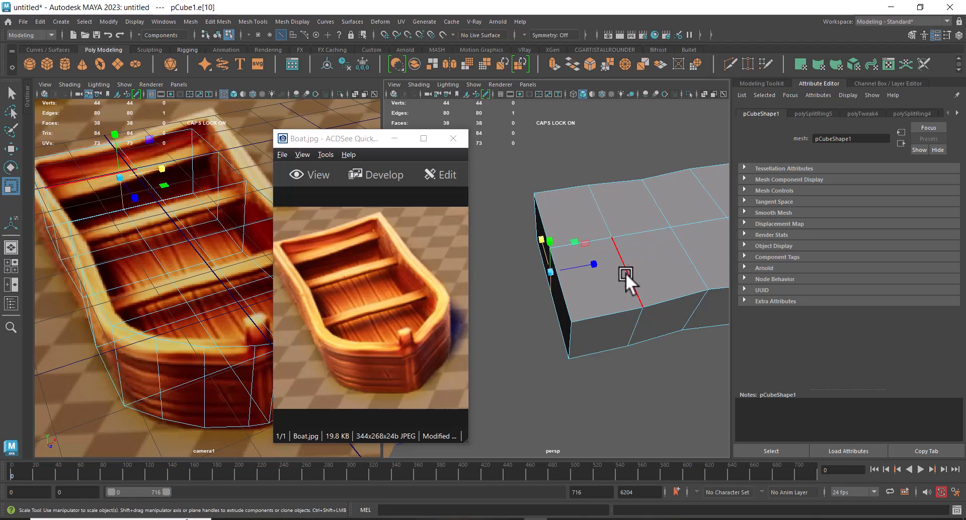
pyautogui.press('w')
pyautogui.moveTo(594, 264); pyautogui.dragTo(597, 263)
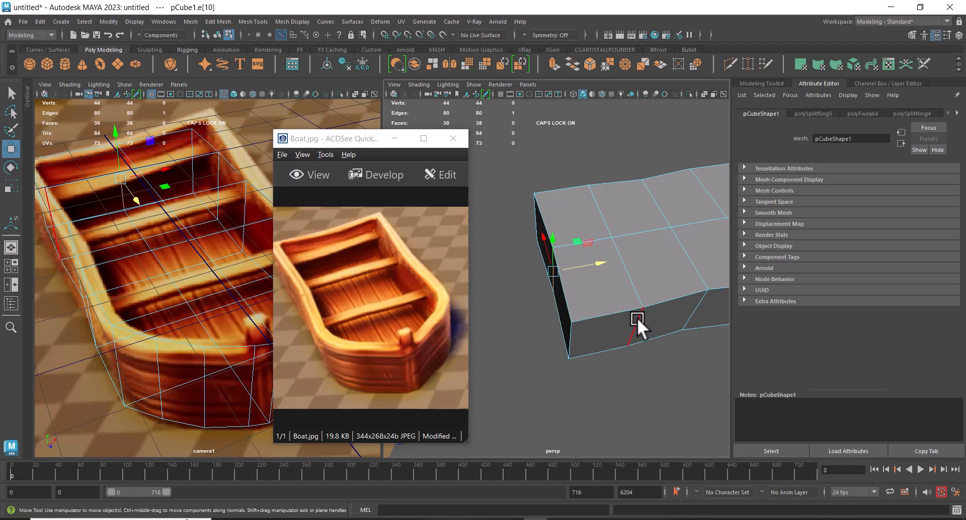
# Step: Insert one lengthwise edge loop on each side of the hull's centre line, midway to the sides
pyautogui.scroll(-2, 563, 282)
pyautogui.keyDown('alt'); pyautogui.moveTo(604, 298); pyautogui.dragTo(623, 305); pyautogui.keyUp('alt')
pyautogui.keyDown('ctrl'); pyautogui.moveTo(675, 245); pyautogui.dragTo(629, 292, button='right'); pyautogui.keyUp('ctrl')
pyautogui.click(683, 265)
pyautogui.keyDown('ctrl'); pyautogui.moveTo(696, 230); pyautogui.dragTo(793, 369, button='right'); pyautogui.keyUp('ctrl')
# Step: Fine-tune the position of the stern's vertical centre edge along the hull's length
pyautogui.keyDown('alt'); pyautogui.moveTo(654, 334); pyautogui.dragTo(688, 316); pyautogui.keyUp('alt')
pyautogui.keyDown('alt'); pyautogui.moveTo(662, 369); pyautogui.dragTo(590, 314, button='right'); pyautogui.keyUp('alt')
pyautogui.keyDown('alt'); pyautogui.moveTo(590, 314); pyautogui.dragTo(539, 314); pyautogui.keyUp('alt')
pyautogui.click(518, 309)
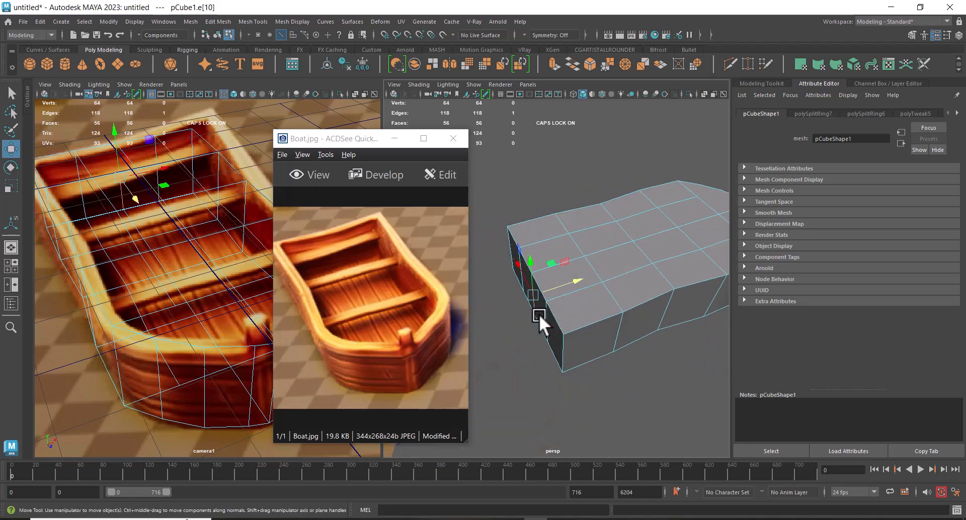
pyautogui.moveTo(575, 276); pyautogui.dragTo(576, 275, button='middle')
# Step: With Multi-Cut, connect a front vertex on the hull's underside to the end of one lengthwise loop at the bow loop
pyautogui.keyDown('alt'); pyautogui.moveTo(583, 345); pyautogui.dragTo(606, 306); pyautogui.keyUp('alt')
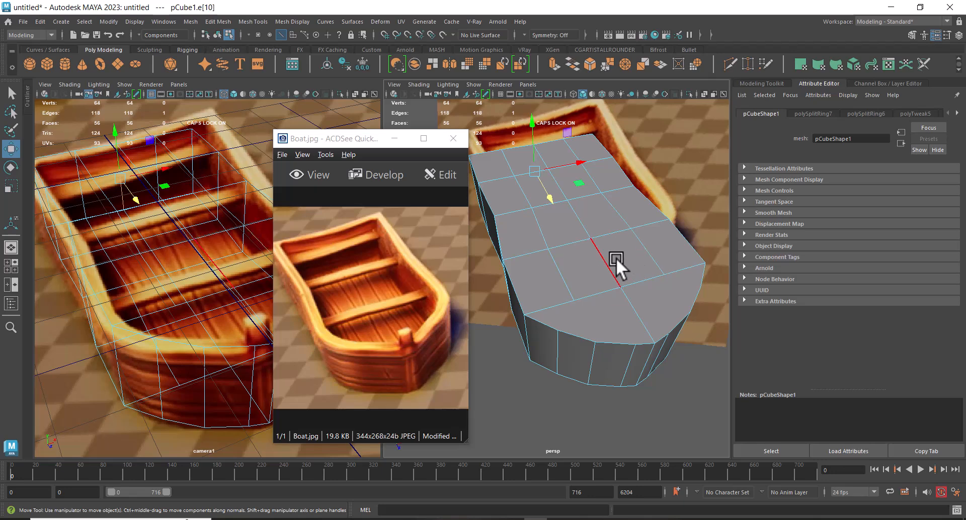
pyautogui.moveTo(631, 271); pyautogui.dragTo(647, 290, button='right')
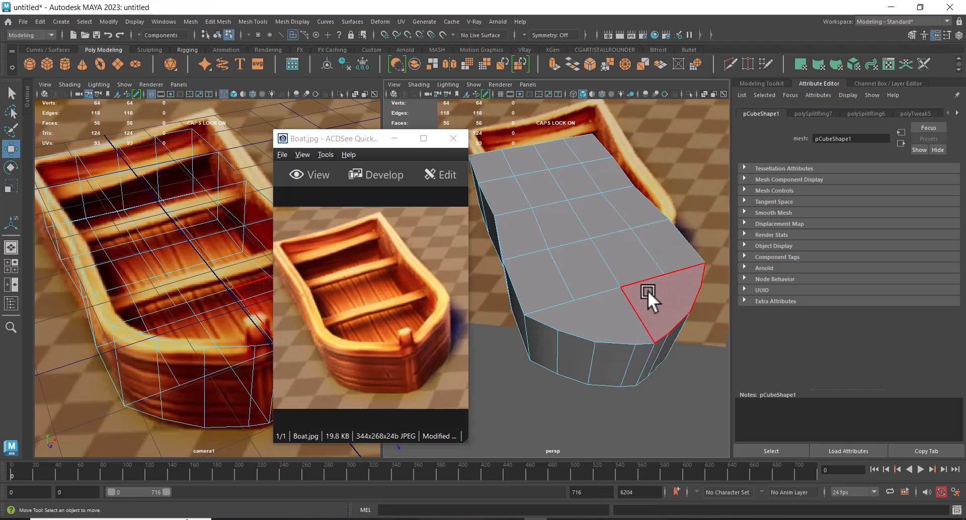
pyautogui.keyDown('alt'); pyautogui.moveTo(659, 303); pyautogui.dragTo(649, 209); pyautogui.keyUp('alt')
pyautogui.scroll(3, 626, 269)
pyautogui.moveTo(641, 218); pyautogui.dragTo(702, 146, button='right')
pyautogui.keyDown('shift'); pyautogui.moveTo(581, 207); pyautogui.dragTo(649, 177, button='right'); pyautogui.keyUp('shift')
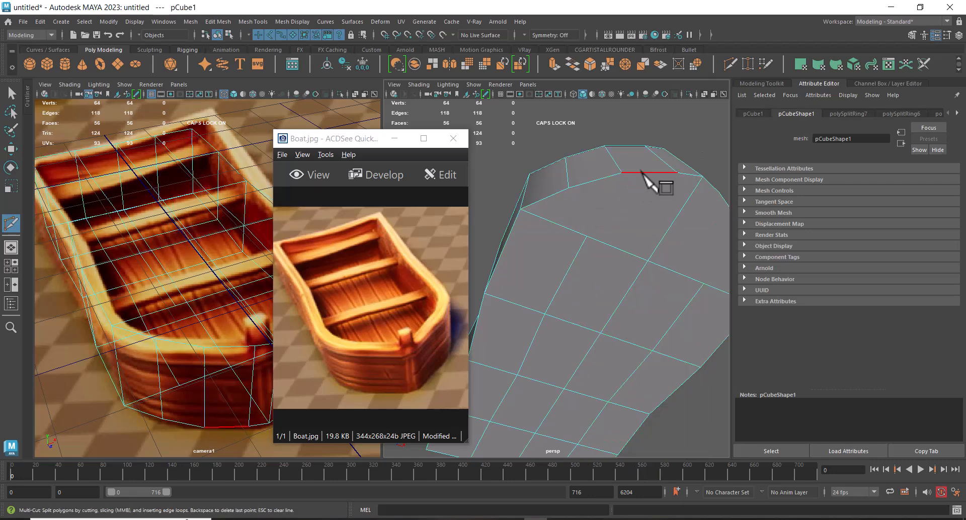
pyautogui.click(622, 173)
pyautogui.click(586, 235)
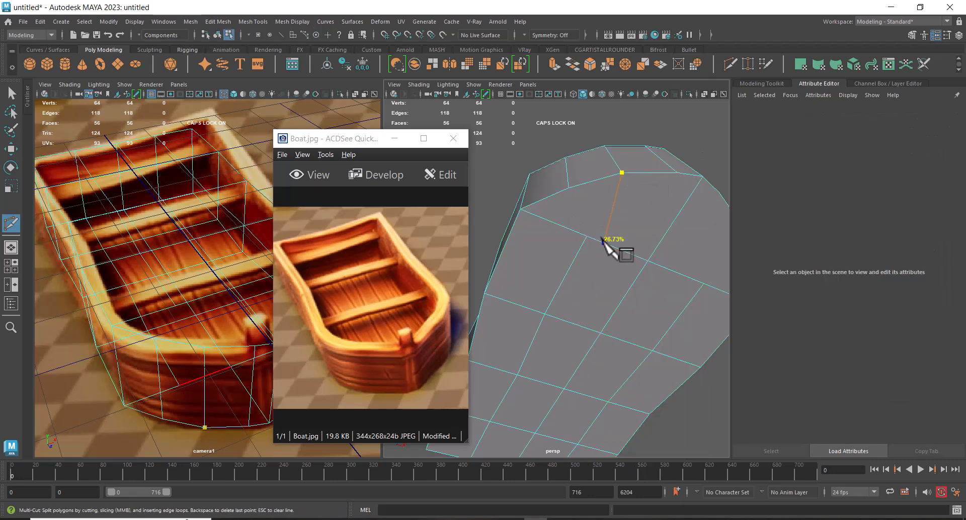
pyautogui.rightClick(520, 242)
pyautogui.scroll(-3, 590, 206)
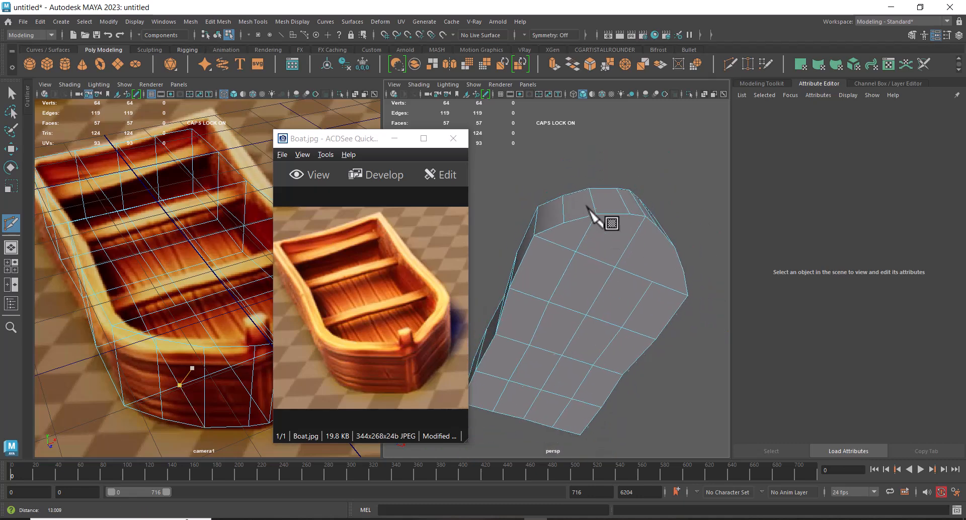
pyautogui.keyDown('alt'); pyautogui.moveTo(627, 218); pyautogui.dragTo(579, 203, button='middle'); pyautogui.keyUp('alt')
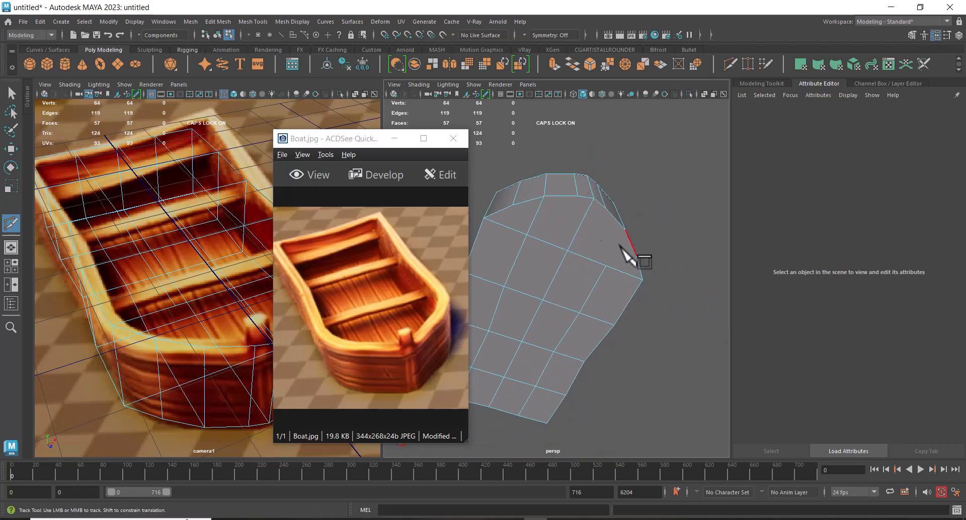
# Step: Connect the end of the second lengthwise loop at the bow loop to the matching front vertex on the hull's underside
pyautogui.click(606, 266)
pyautogui.keyDown('alt'); pyautogui.moveTo(615, 275); pyautogui.dragTo(590, 260); pyautogui.keyUp('alt')
pyautogui.scroll(3, 590, 260)
pyautogui.click(590, 184)
pyautogui.rightClick(554, 239)
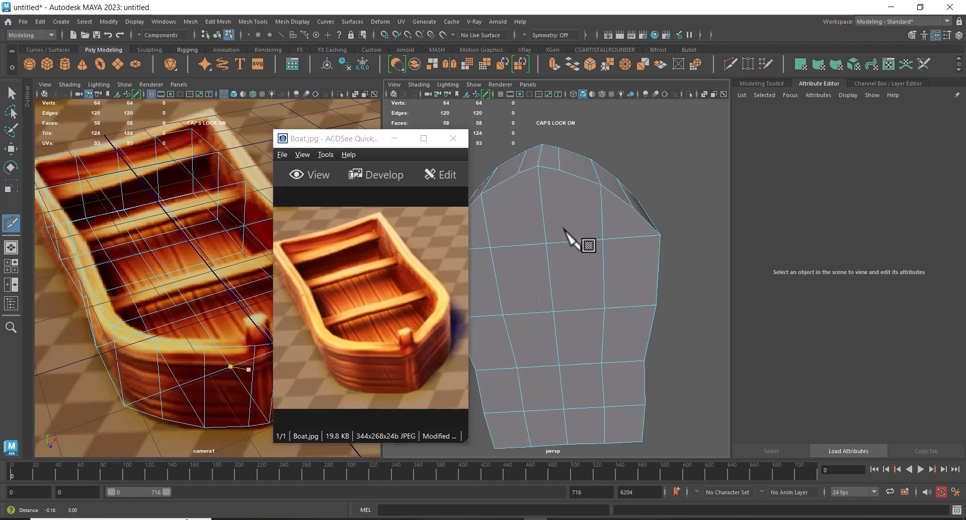
# Step: Cut edges from the two underside vertices flanking the bow tip to the centre-line vertex on the bow loop
pyautogui.scroll(3, 603, 241)
pyautogui.click(591, 130)
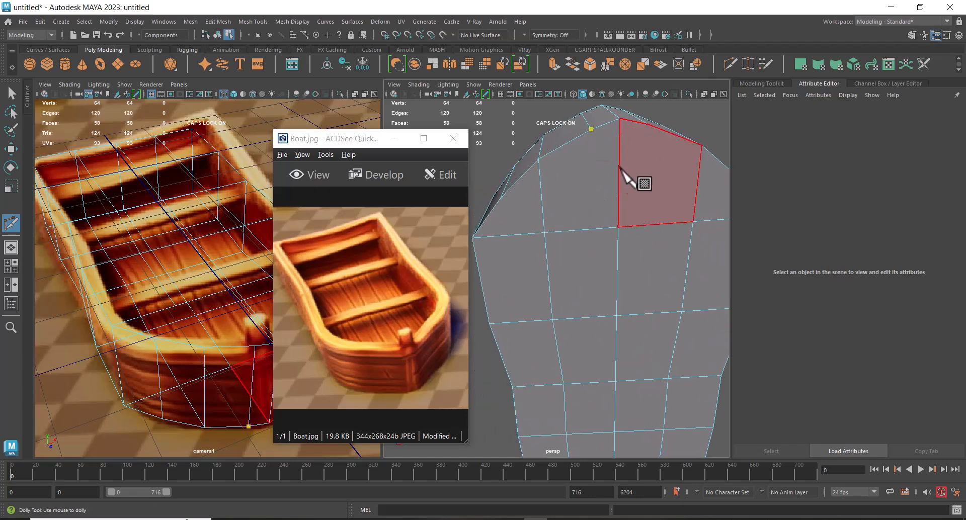
pyautogui.click(617, 227)
pyautogui.click(649, 124)
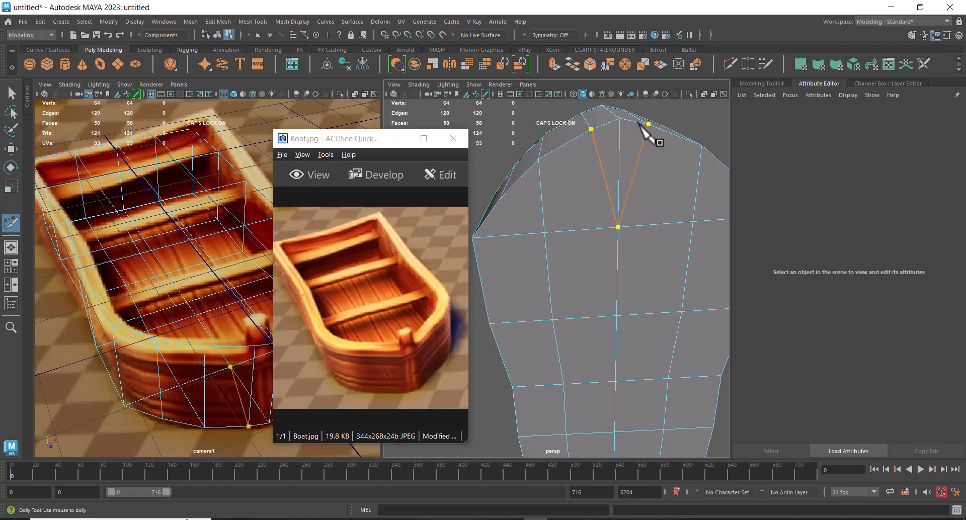
pyautogui.rightClick(608, 122)
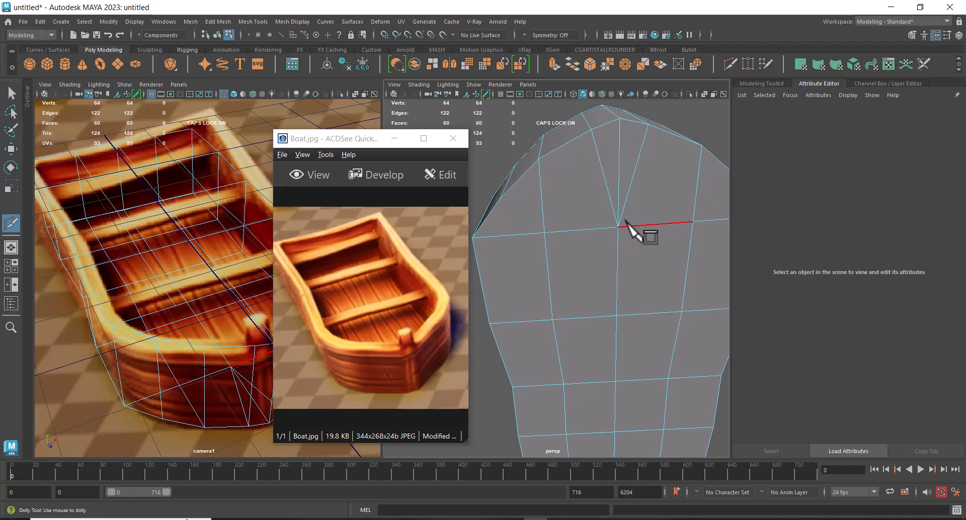
# Step: Select only the hull's top faces, using the front view to remove the side and underside faces from the selection
pyautogui.keyDown('alt'); pyautogui.moveTo(648, 220); pyautogui.dragTo(606, 166, button='right'); pyautogui.keyUp('alt')
pyautogui.keyDown('alt'); pyautogui.moveTo(605, 166); pyautogui.dragTo(598, 251); pyautogui.keyUp('alt')
pyautogui.keyDown('alt'); pyautogui.moveTo(597, 251); pyautogui.dragTo(605, 256, button='right'); pyautogui.keyUp('alt')
pyautogui.press('w')
pyautogui.keyDown('alt'); pyautogui.moveTo(632, 297); pyautogui.dragTo(614, 240); pyautogui.keyUp('alt')
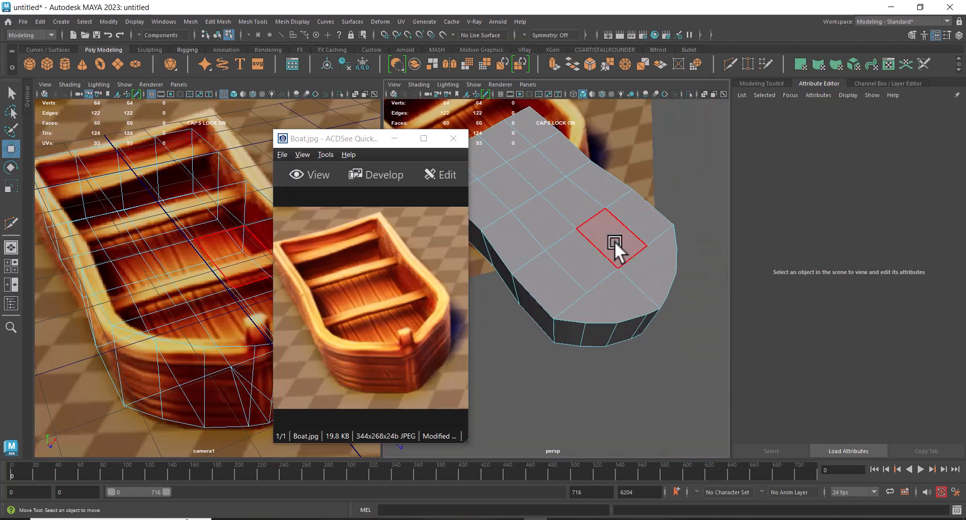
pyautogui.click(617, 299)
pyautogui.keyDown('alt'); pyautogui.moveTo(617, 299); pyautogui.dragTo(667, 283); pyautogui.keyUp('alt')
pyautogui.keyDown('alt'); pyautogui.moveTo(667, 283); pyautogui.dragTo(683, 301, button='right'); pyautogui.keyUp('alt')
pyautogui.keyDown('shift'); pyautogui.click(685, 300); pyautogui.keyUp('shift')
pyautogui.keyDown('shift'); pyautogui.click(701, 259); pyautogui.keyUp('shift')
pyautogui.keyDown('shift'); pyautogui.click(662, 258); pyautogui.keyUp('shift')
pyautogui.keyDown('alt'); pyautogui.moveTo(639, 262); pyautogui.dragTo(632, 298); pyautogui.keyUp('alt')
pyautogui.press('space')
pyautogui.moveTo(690, 176); pyautogui.dragTo(543, 238)
pyautogui.keyDown('ctrl'); pyautogui.moveTo(538, 292); pyautogui.dragTo(526, 256); pyautogui.keyUp('ctrl')
pyautogui.press('space')
pyautogui.moveTo(618, 289)
pyautogui.mouseDown()
pyautogui.moveTo(643, 265)
pyautogui.moveTo(638, 309)
pyautogui.moveTo(623, 306)
pyautogui.mouseUp()
pyautogui.scroll(1, 615, 284)
# Step: Try extruding the hull's top faces with an offset of 0.43, and undo the extrusion
pyautogui.keyDown('shift'); pyautogui.moveTo(642, 185); pyautogui.dragTo(642, 216, button='right'); pyautogui.keyUp('shift')
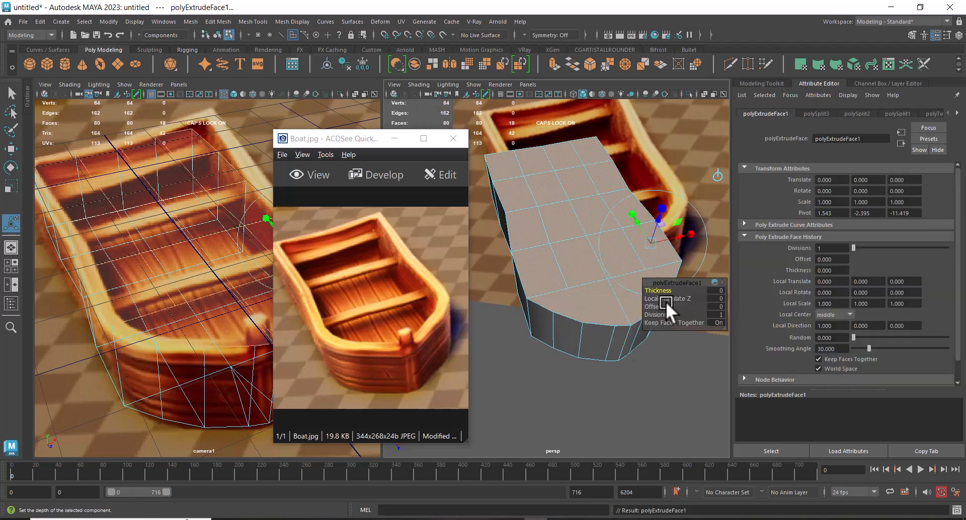
pyautogui.moveTo(654, 303); pyautogui.dragTo(676, 303)
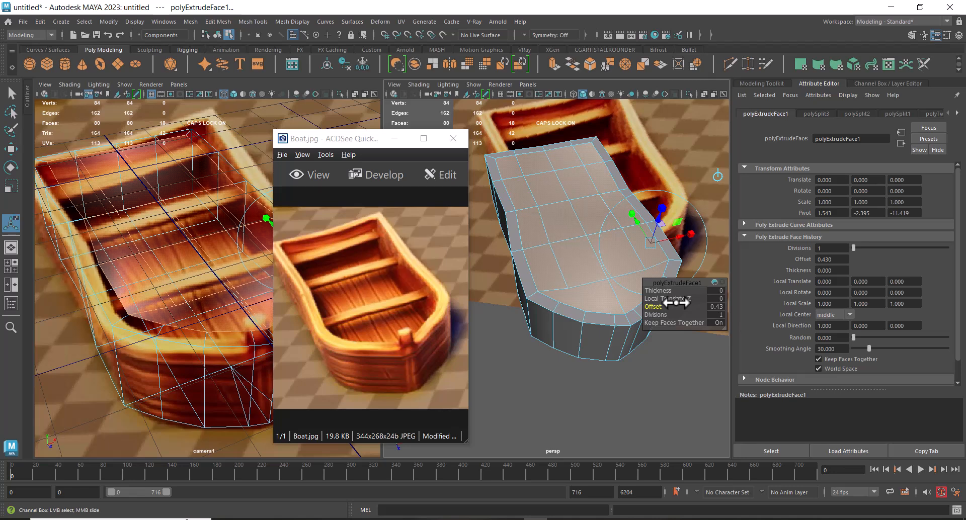
pyautogui.keyDown('alt'); pyautogui.moveTo(587, 341); pyautogui.dragTo(566, 341, button='right'); pyautogui.keyUp('alt')
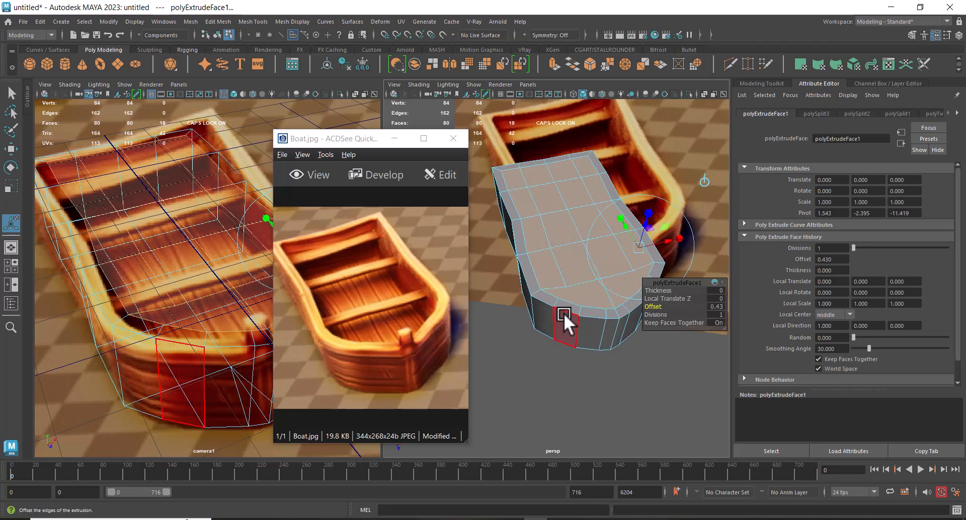
pyautogui.hotkey('ctrl', 'z')
pyautogui.keyDown('shift'); pyautogui.doubleClick(591, 343); pyautogui.keyUp('shift')
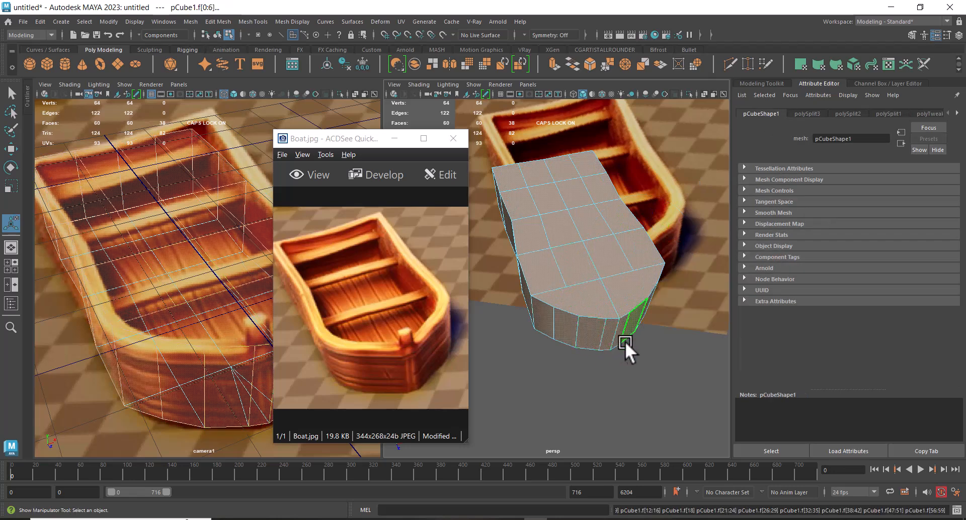
# Step: In the front view, select the hull's whole top row of vertices and lower it to about -2.82 in Y
pyautogui.moveTo(606, 231); pyautogui.dragTo(639, 245, button='right')
pyautogui.click(642, 379)
pyautogui.click(596, 321)
pyautogui.press('space')
pyautogui.moveTo(647, 259); pyautogui.dragTo(622, 294)
pyautogui.scroll(2, 622, 294)
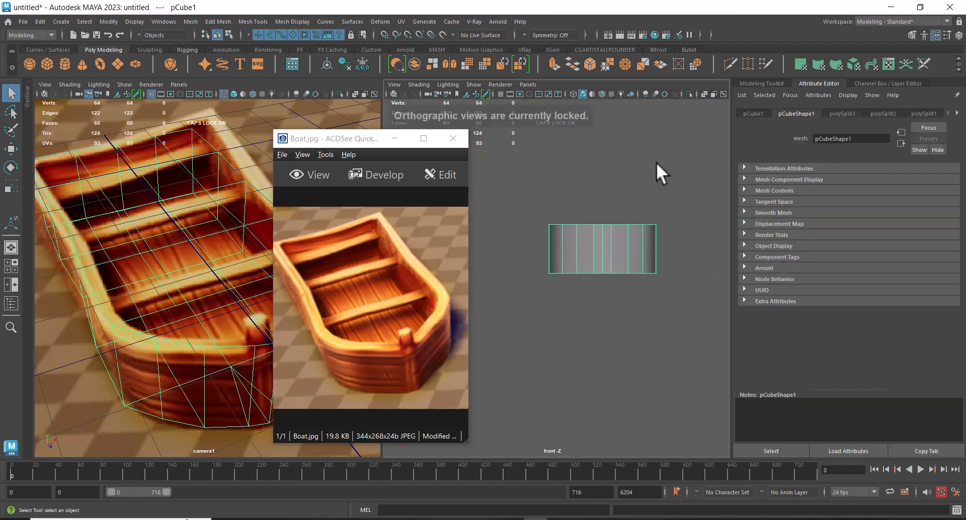
pyautogui.moveTo(656, 162); pyautogui.dragTo(602, 164, button='right')
pyautogui.moveTo(514, 188); pyautogui.dragTo(726, 251)
pyautogui.scroll(1, 668, 241)
pyautogui.press('w')
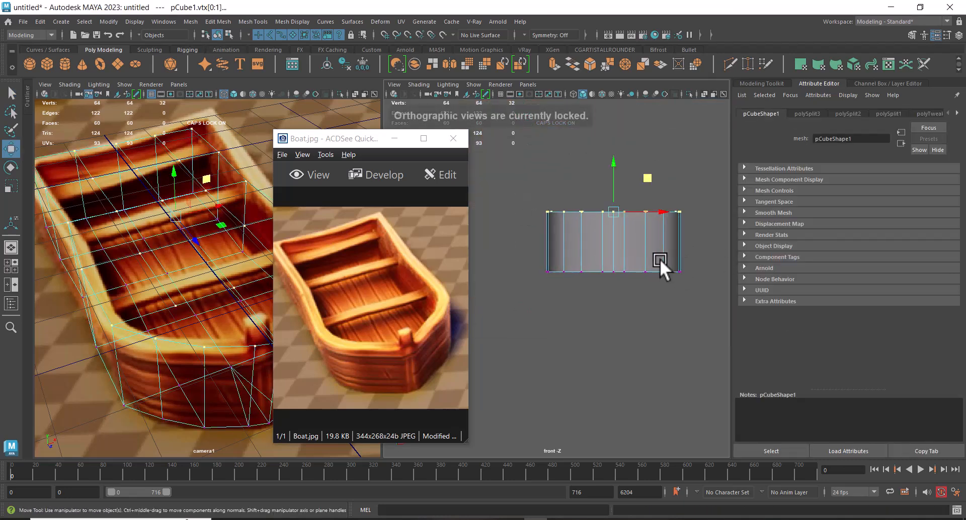
pyautogui.moveTo(619, 158); pyautogui.dragTo(614, 162)
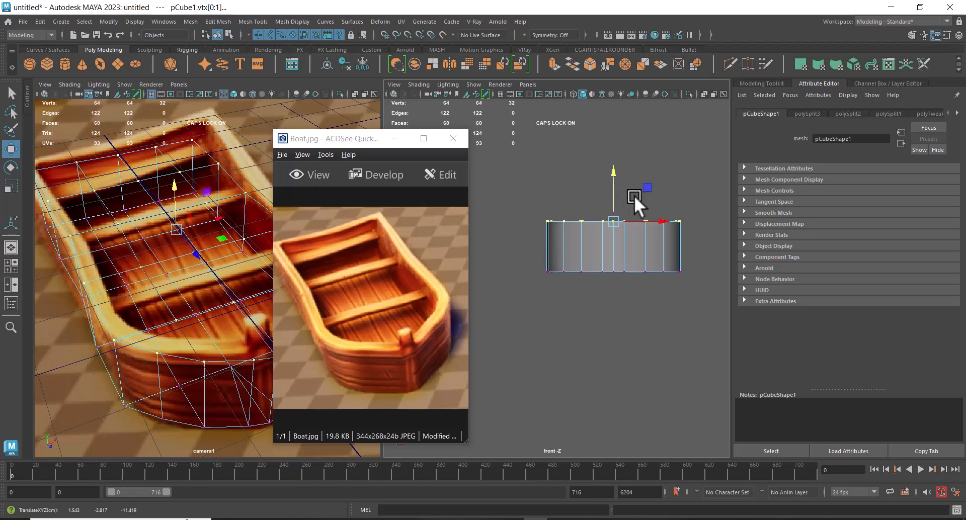
pyautogui.keyDown('alt'); pyautogui.click(627, 287); pyautogui.keyUp('alt')
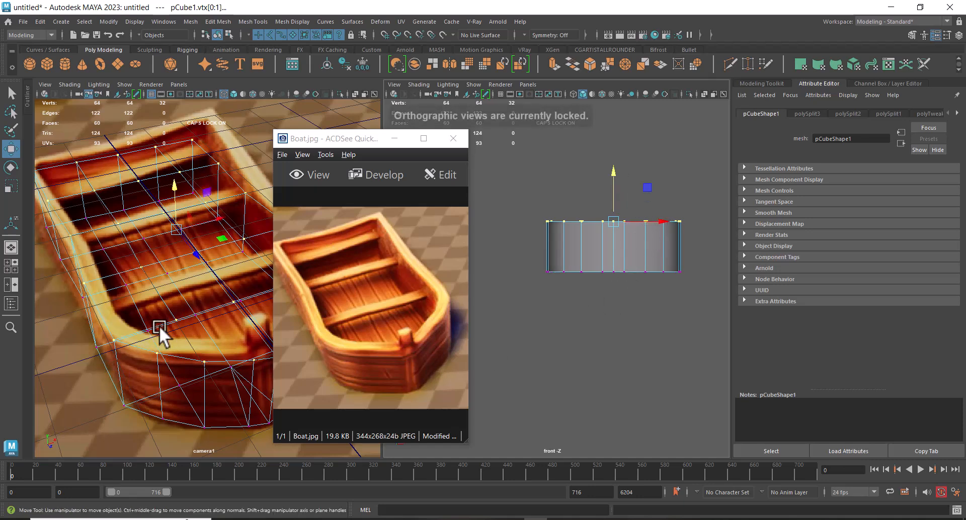
# Step: Select the hull's faces and deselect all those below the top surface in the front view
pyautogui.scroll(3, 663, 340)
pyautogui.press('space')
pyautogui.moveTo(666, 339)
pyautogui.mouseDown()
pyautogui.moveTo(665, 280)
pyautogui.moveTo(672, 349)
pyautogui.mouseUp()
pyautogui.moveTo(662, 231); pyautogui.dragTo(662, 260, button='right')
pyautogui.keyDown('alt'); pyautogui.moveTo(660, 327); pyautogui.dragTo(624, 284); pyautogui.keyUp('alt')
pyautogui.press('space')
pyautogui.moveTo(689, 294); pyautogui.dragTo(690, 342)
pyautogui.keyDown('ctrl'); pyautogui.moveTo(725, 251); pyautogui.dragTo(527, 298); pyautogui.keyUp('ctrl')
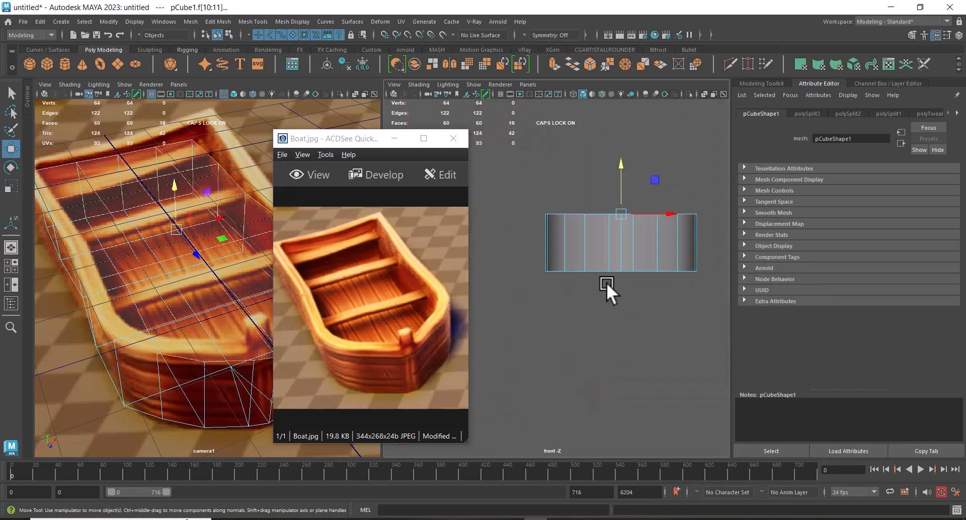
# Step: Extrude the hull's top faces with an offset of 0.44 to form the border for the rim
pyautogui.press('space')
pyautogui.moveTo(606, 328); pyautogui.dragTo(612, 266)
pyautogui.keyDown('alt'); pyautogui.moveTo(616, 200); pyautogui.dragTo(609, 275); pyautogui.keyUp('alt')
pyautogui.scroll(3, 608, 275)
pyautogui.keyDown('shift'); pyautogui.rightClick(655, 151); pyautogui.keyUp('shift')
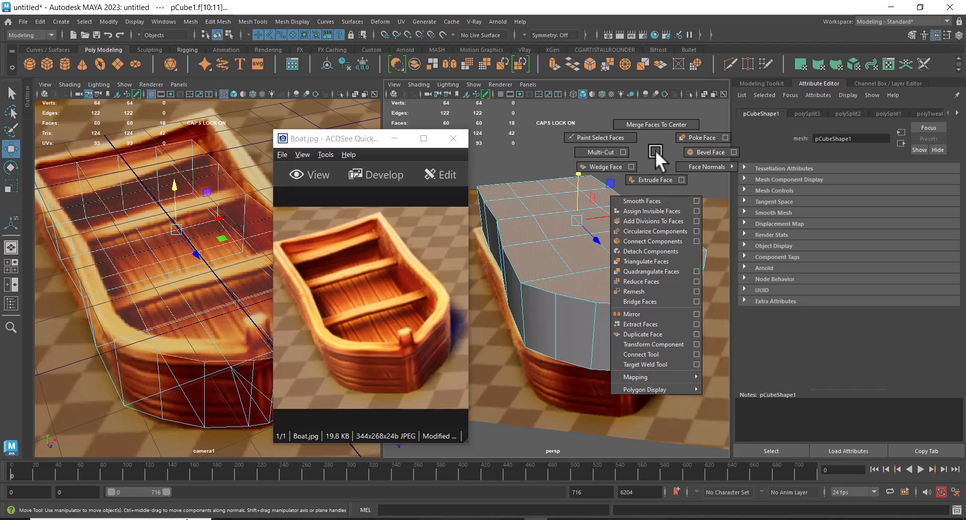
pyautogui.click(649, 180)
pyautogui.moveTo(654, 306); pyautogui.dragTo(581, 322)
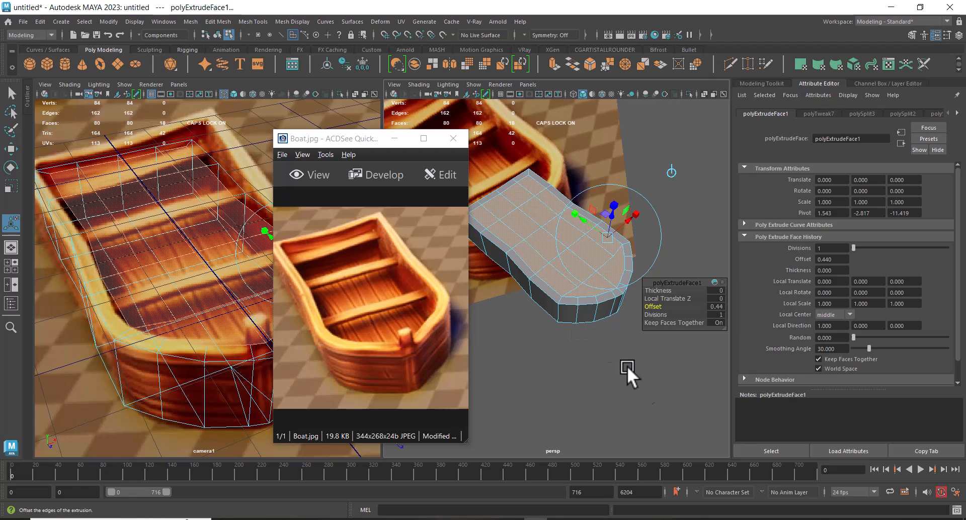
# Step: With Multi-Cut, join the ends of the top's two lengthwise loops through a new point on the centre edge near the bow
pyautogui.keyDown('alt'); pyautogui.moveTo(565, 327); pyautogui.dragTo(623, 230); pyautogui.keyUp('alt')
pyautogui.moveTo(623, 231); pyautogui.dragTo(692, 182, button='right')
pyautogui.keyDown('alt'); pyautogui.moveTo(670, 240); pyautogui.dragTo(618, 303); pyautogui.keyUp('alt')
pyautogui.keyDown('shift'); pyautogui.moveTo(658, 241); pyautogui.dragTo(598, 241, button='right'); pyautogui.keyUp('shift')
pyautogui.keyDown('alt'); pyautogui.moveTo(594, 295); pyautogui.dragTo(599, 309); pyautogui.keyUp('alt')
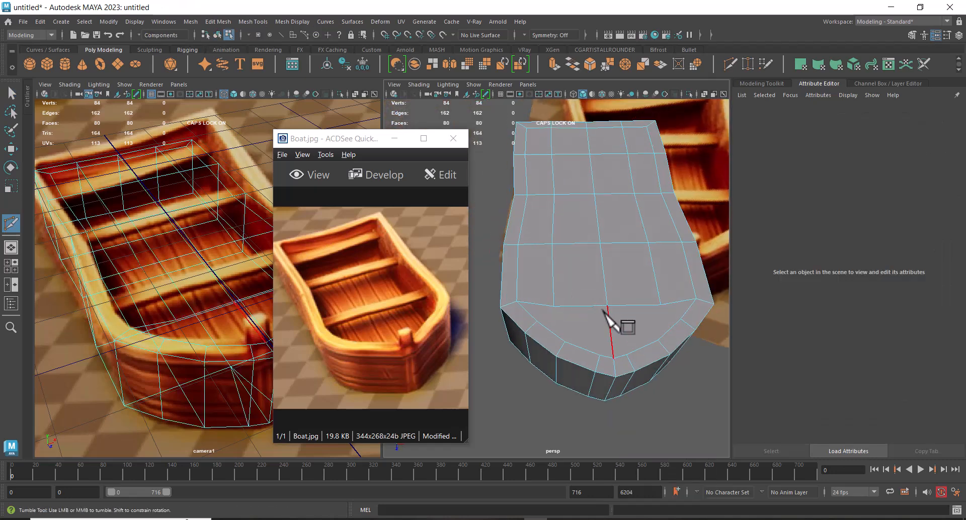
pyautogui.keyDown('alt'); pyautogui.moveTo(606, 314); pyautogui.dragTo(605, 271, button='middle'); pyautogui.keyUp('alt')
pyautogui.click(554, 261)
pyautogui.keyDown('alt'); pyautogui.moveTo(547, 281); pyautogui.dragTo(631, 302); pyautogui.keyUp('alt')
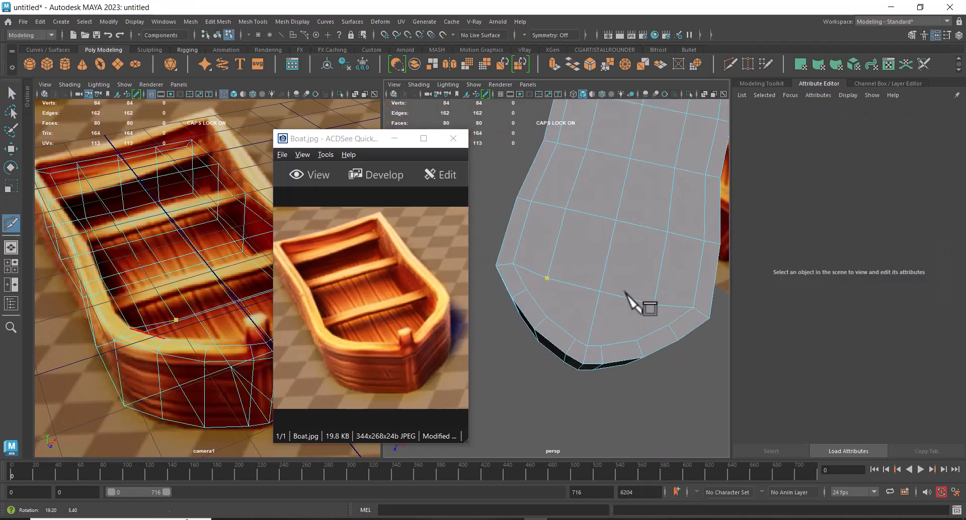
pyautogui.click(591, 323)
pyautogui.click(654, 304)
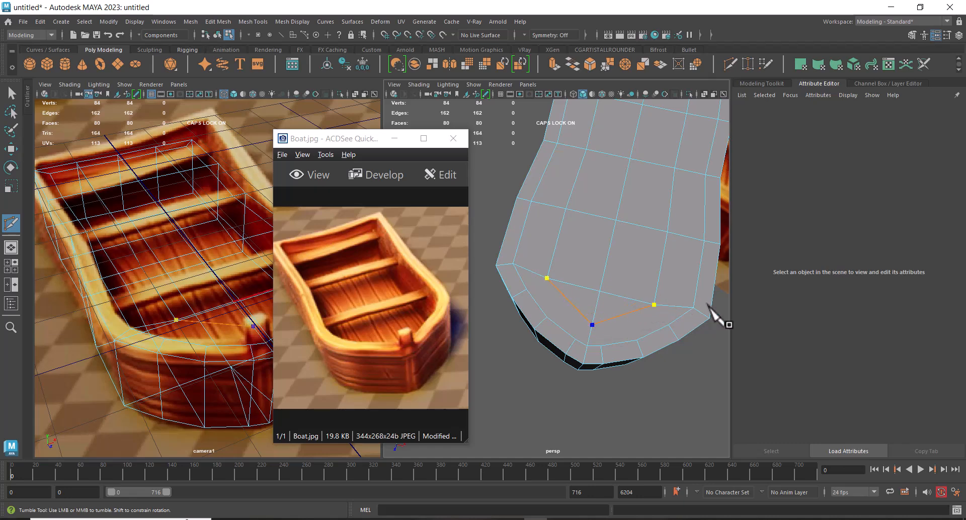
pyautogui.rightClick(709, 304)
# Step: On one side of the bow top, cut from the rim's inner vertex to a new point on the diagonal edge
pyautogui.keyDown('alt'); pyautogui.moveTo(576, 312); pyautogui.dragTo(610, 301); pyautogui.keyUp('alt')
pyautogui.keyDown('alt'); pyautogui.moveTo(610, 301); pyautogui.dragTo(624, 302, button='right'); pyautogui.keyUp('alt')
pyautogui.keyDown('alt'); pyautogui.moveTo(623, 302); pyautogui.dragTo(626, 253, button='middle'); pyautogui.keyUp('alt')
pyautogui.keyDown('alt'); pyautogui.moveTo(626, 253); pyautogui.dragTo(635, 262, button='right'); pyautogui.keyUp('alt')
pyautogui.click(539, 256)
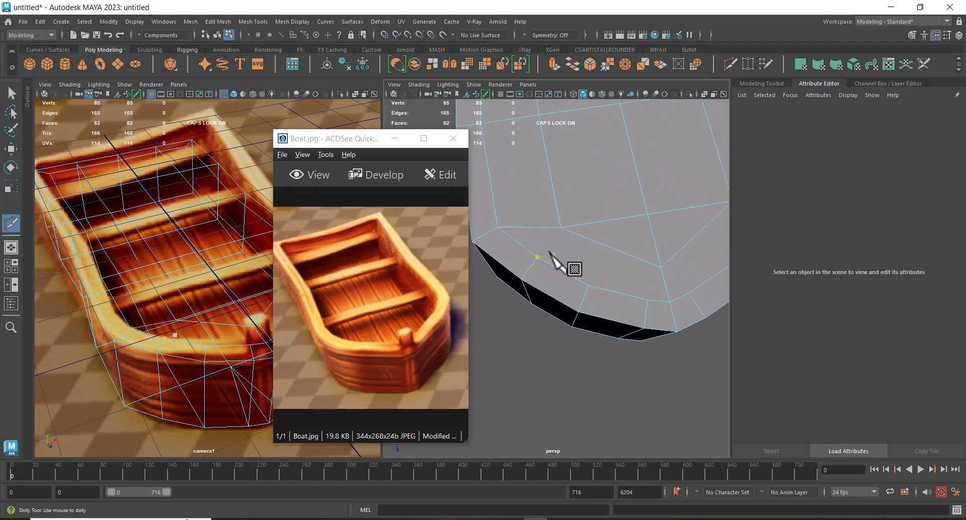
pyautogui.click(599, 244)
pyautogui.click(537, 259)
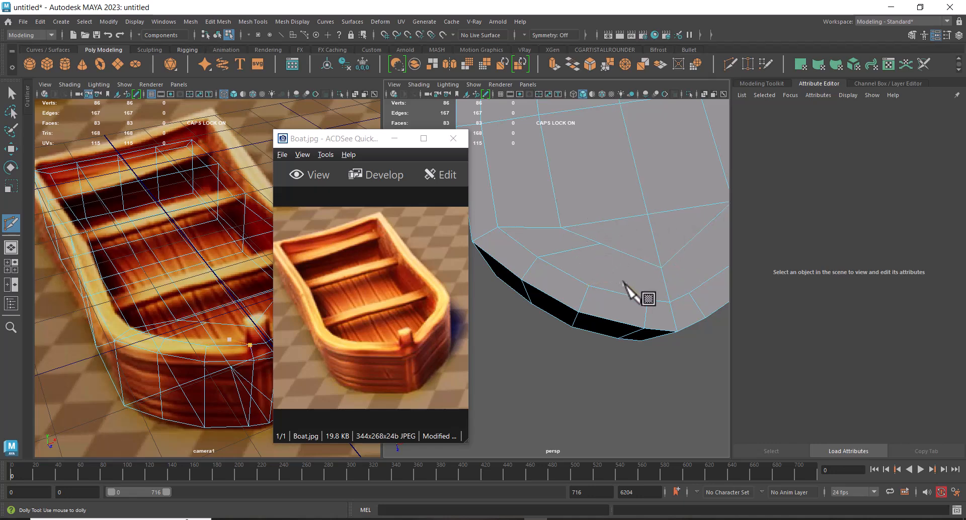
# Step: Connect the centre-line vertex on the bow top to the next inner rim vertex on that same side
pyautogui.click(660, 266)
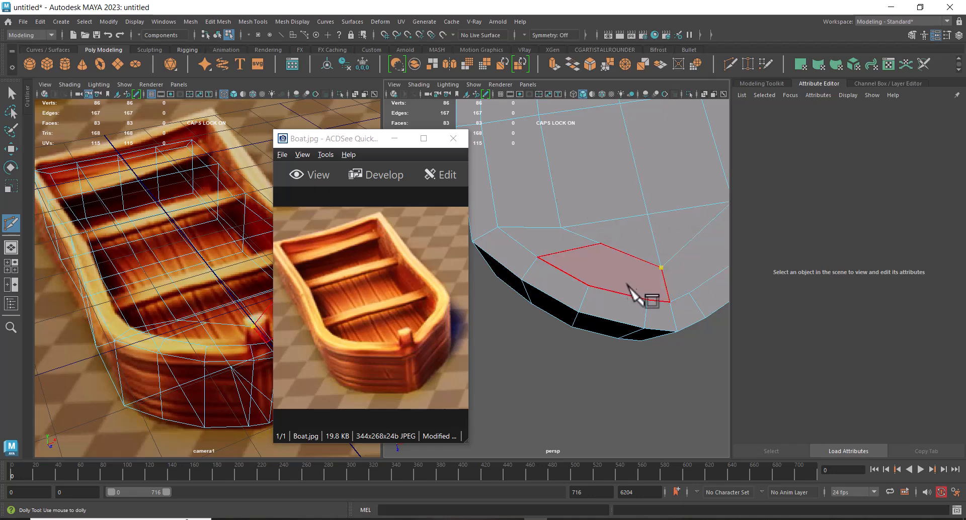
pyautogui.click(589, 285)
pyautogui.press('Return')
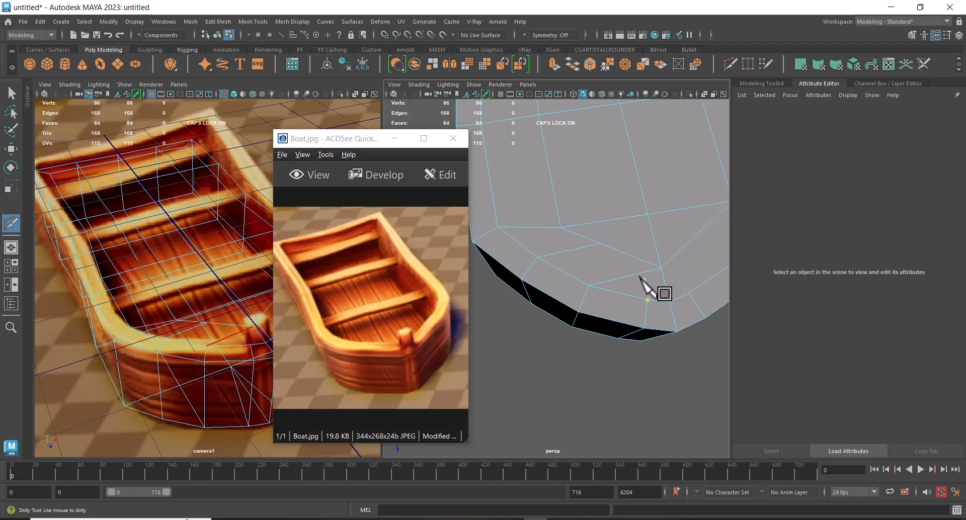
pyautogui.press('w')
# Step: Smooth the new vertex on the bow top's diagonal edge with Average Vertices at 10 iterations
pyautogui.moveTo(647, 280)
pyautogui.keyDown('alt'); pyautogui.mouseDown(button='right')
pyautogui.moveTo(598, 253)
pyautogui.moveTo(650, 297)
pyautogui.mouseUp(button='right'); pyautogui.keyUp('alt')
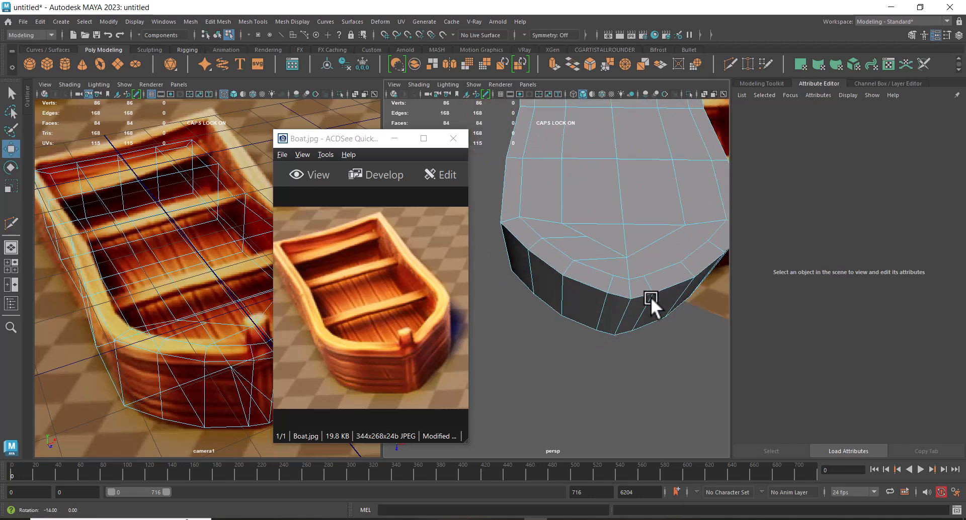
pyautogui.moveTo(643, 294)
pyautogui.keyDown('alt'); pyautogui.mouseDown()
pyautogui.moveTo(647, 311)
pyautogui.moveTo(640, 303)
pyautogui.mouseUp(); pyautogui.keyUp('alt')
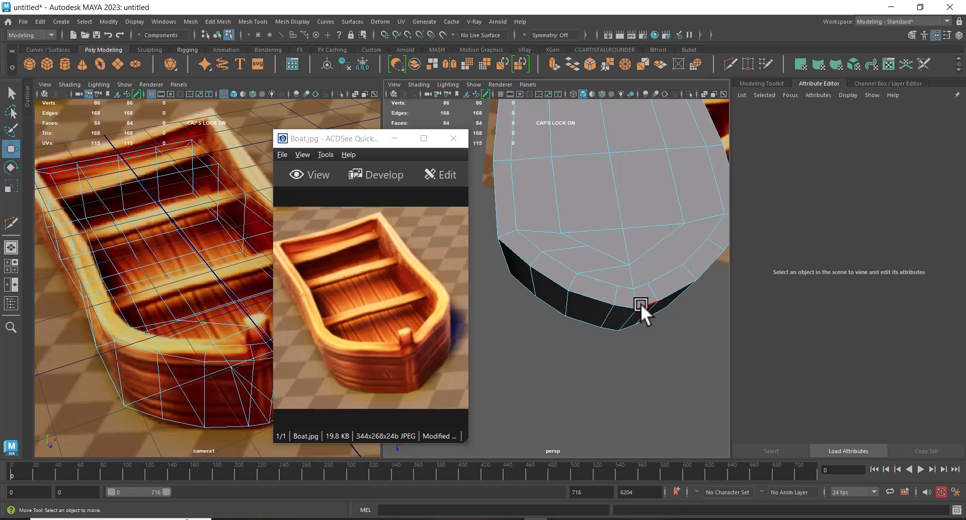
pyautogui.keyDown('alt'); pyautogui.moveTo(641, 303); pyautogui.dragTo(649, 249); pyautogui.keyUp('alt')
pyautogui.moveTo(624, 207); pyautogui.dragTo(586, 177, button='right')
pyautogui.click(607, 225)
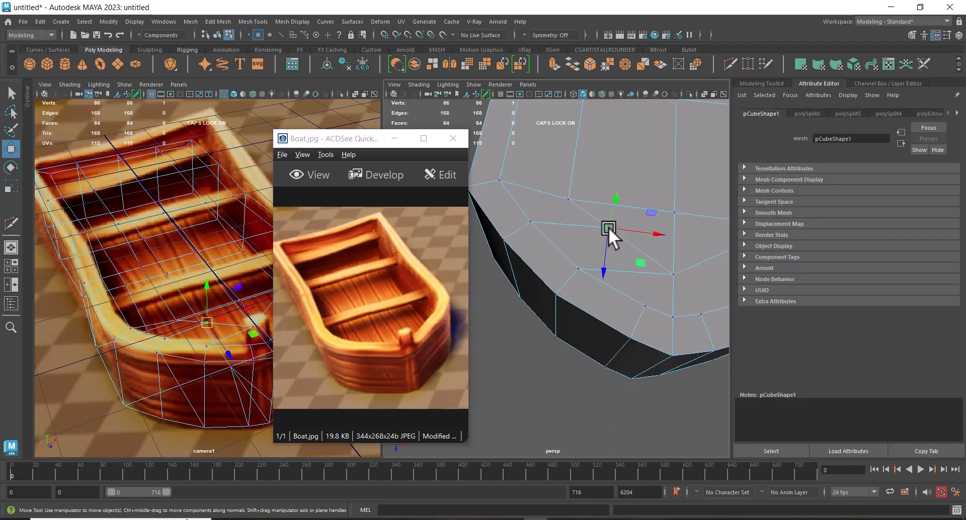
pyautogui.keyDown('shift'); pyautogui.moveTo(586, 259); pyautogui.dragTo(635, 205, button='right'); pyautogui.keyUp('shift')
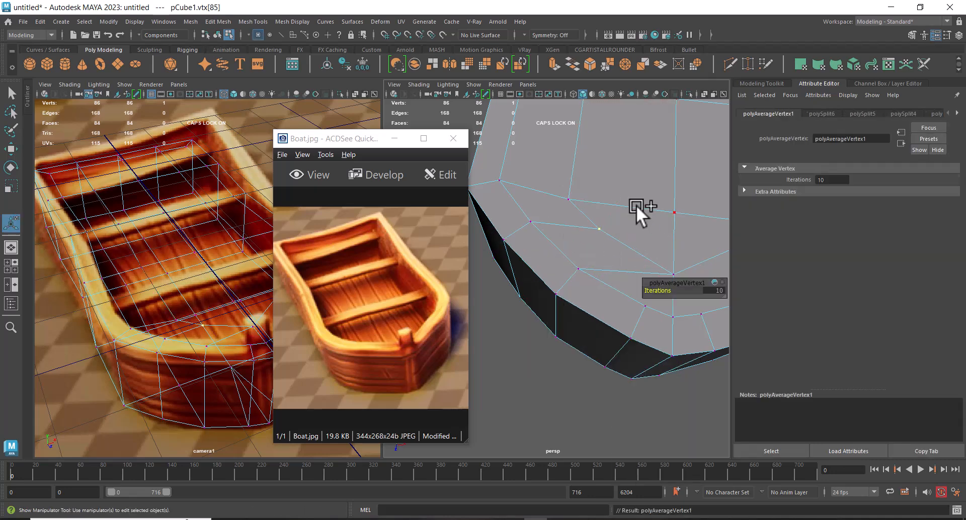
# Step: Examine the edge flow around the bow on both the hull's top and underside
pyautogui.keyDown('alt'); pyautogui.moveTo(641, 265); pyautogui.dragTo(585, 194); pyautogui.keyUp('alt')
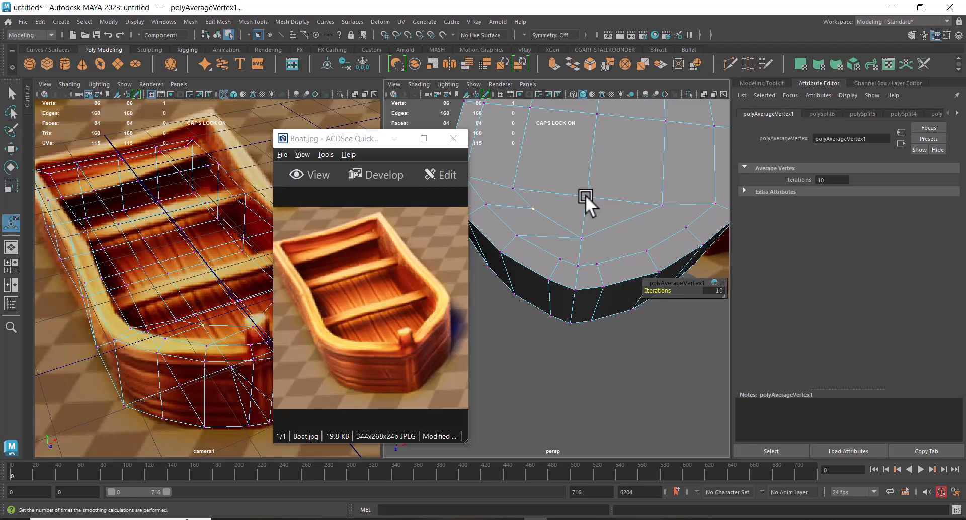
pyautogui.keyDown('alt'); pyautogui.moveTo(554, 231); pyautogui.dragTo(572, 209); pyautogui.keyUp('alt')
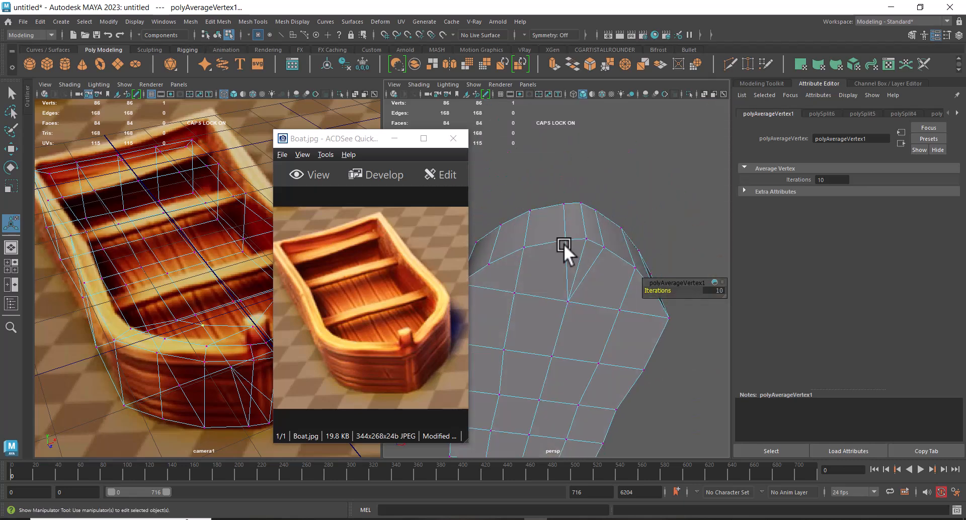
pyautogui.keyDown('alt'); pyautogui.moveTo(555, 280); pyautogui.dragTo(518, 265); pyautogui.keyUp('alt')
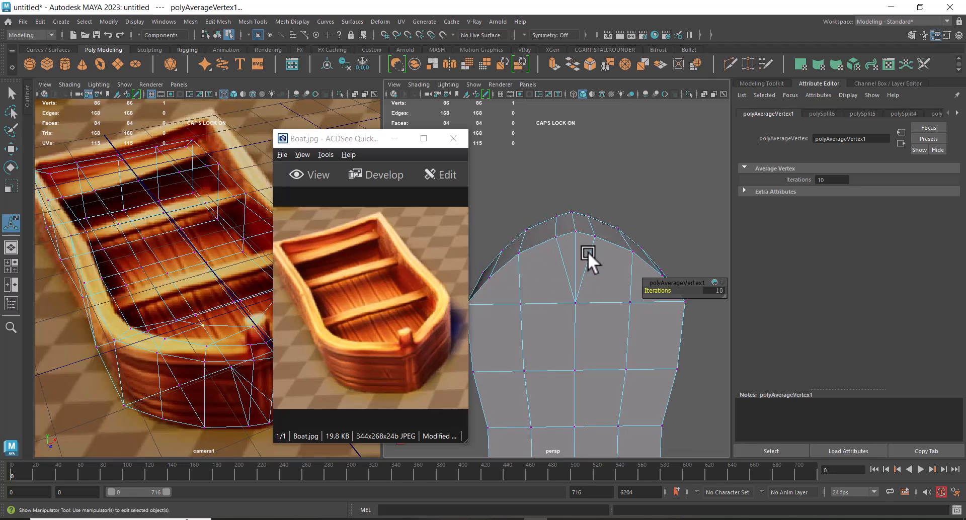
pyautogui.keyDown('alt'); pyautogui.moveTo(599, 222); pyautogui.dragTo(635, 240); pyautogui.keyUp('alt')
pyautogui.keyDown('alt'); pyautogui.moveTo(544, 218); pyautogui.dragTo(574, 222); pyautogui.keyUp('alt')
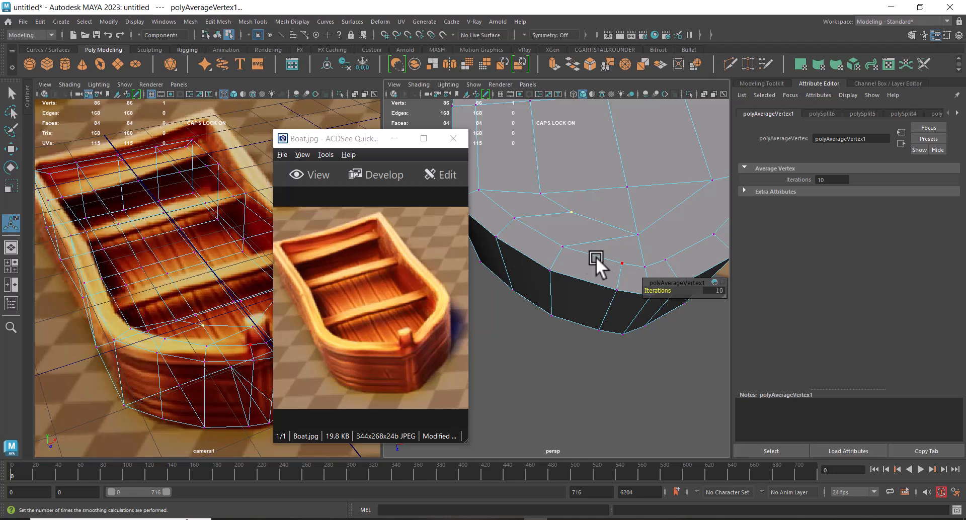
pyautogui.keyDown('alt'); pyautogui.moveTo(599, 254); pyautogui.dragTo(577, 222); pyautogui.keyUp('alt')
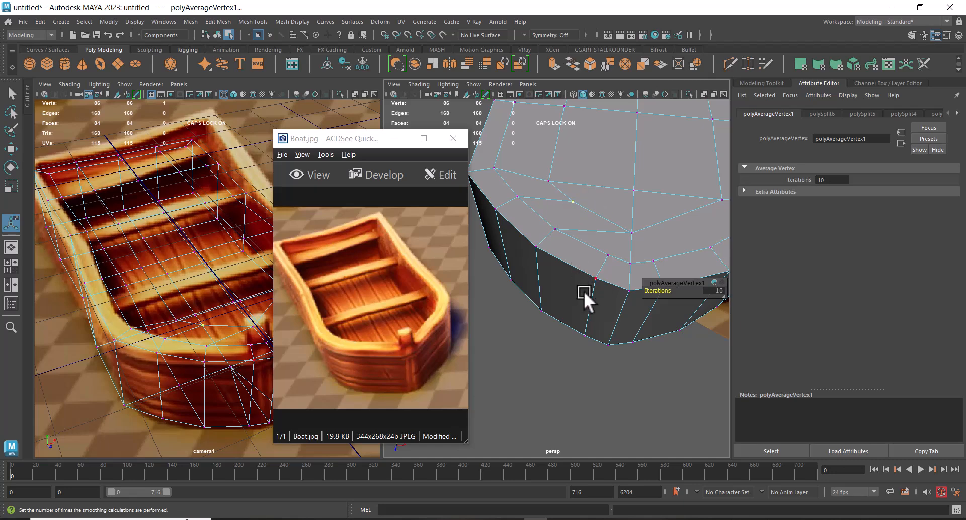
pyautogui.moveTo(587, 292)
pyautogui.keyDown('alt'); pyautogui.mouseDown()
pyautogui.moveTo(594, 209)
pyautogui.moveTo(581, 284)
pyautogui.mouseUp(); pyautogui.keyUp('alt')
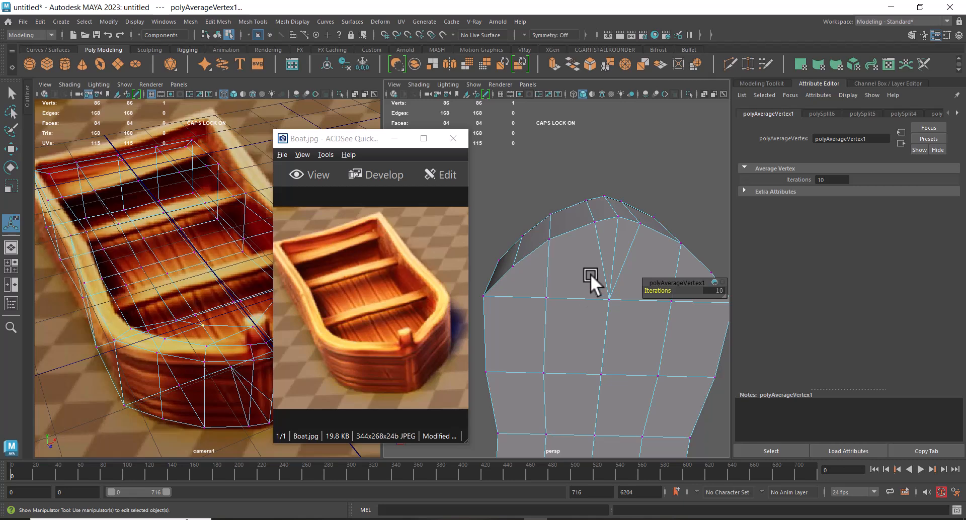
pyautogui.moveTo(593, 218)
pyautogui.keyDown('alt'); pyautogui.mouseDown()
pyautogui.moveTo(593, 313)
pyautogui.moveTo(602, 221)
pyautogui.mouseUp(); pyautogui.keyUp('alt')
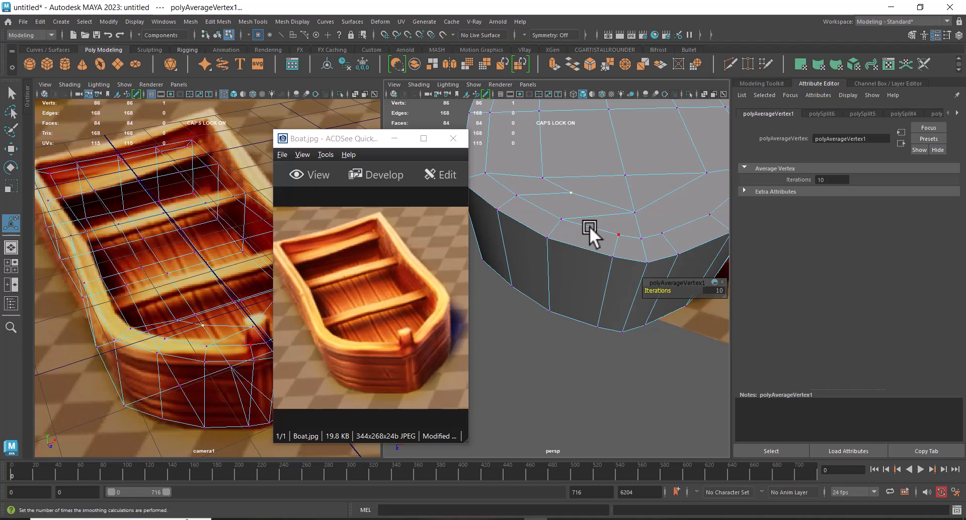
pyautogui.keyDown('alt'); pyautogui.moveTo(601, 231); pyautogui.dragTo(569, 225, button='right'); pyautogui.keyUp('alt')
pyautogui.keyDown('alt'); pyautogui.moveTo(569, 225); pyautogui.dragTo(578, 250); pyautogui.keyUp('alt')
pyautogui.moveTo(577, 251)
pyautogui.keyDown('alt'); pyautogui.mouseDown(button='right')
pyautogui.moveTo(567, 263)
pyautogui.moveTo(572, 244)
pyautogui.mouseUp(button='right'); pyautogui.keyUp('alt')
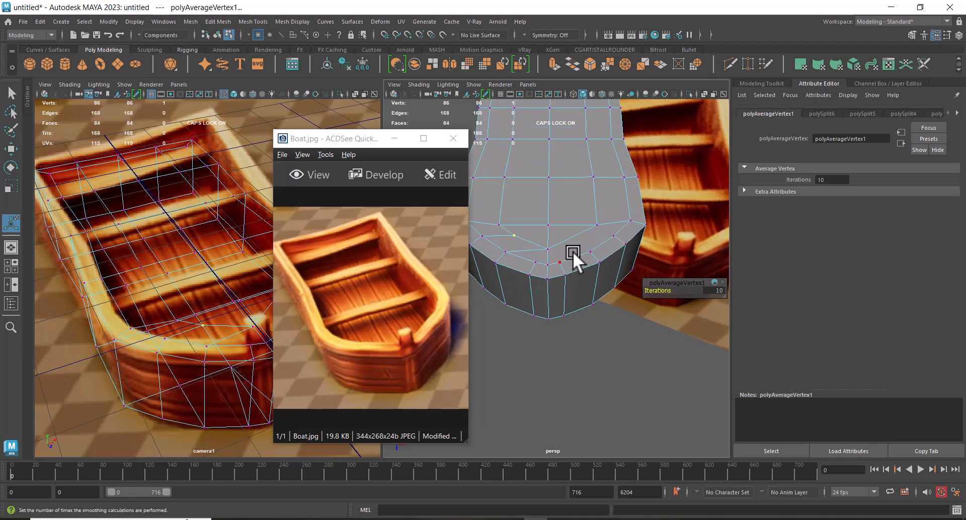
# Step: Delete all faces on one side of the hull's centre line, seen from above
pyautogui.press('space')
pyautogui.moveTo(554, 217); pyautogui.dragTo(551, 207)
pyautogui.moveTo(602, 171); pyautogui.dragTo(604, 202, button='right')
pyautogui.moveTo(659, 126); pyautogui.dragTo(579, 345)
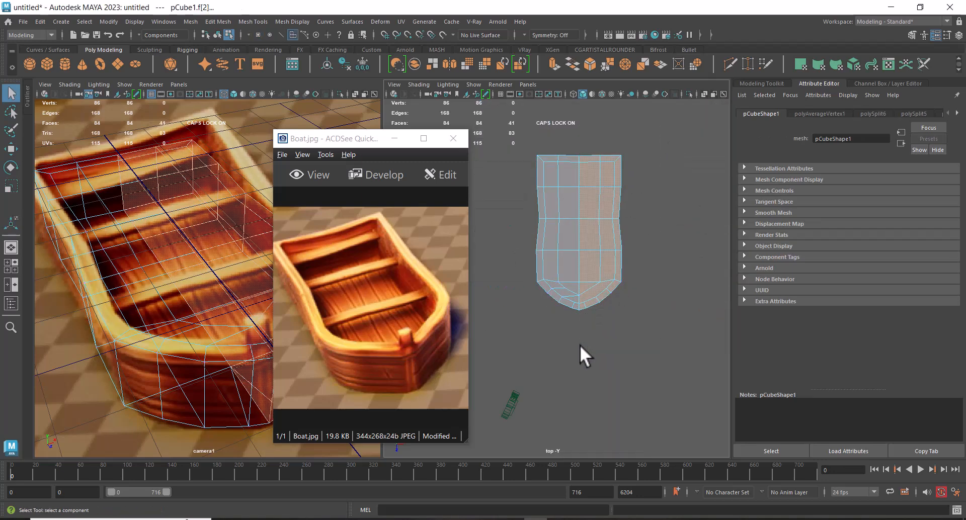
pyautogui.press('Delete')
# Step: Snap the remaining hull half's pivot to a vertex on its open centre-line edge
pyautogui.moveTo(576, 266); pyautogui.dragTo(611, 236, button='right')
pyautogui.press('space')
pyautogui.moveTo(632, 271); pyautogui.dragTo(581, 286)
pyautogui.press('w')
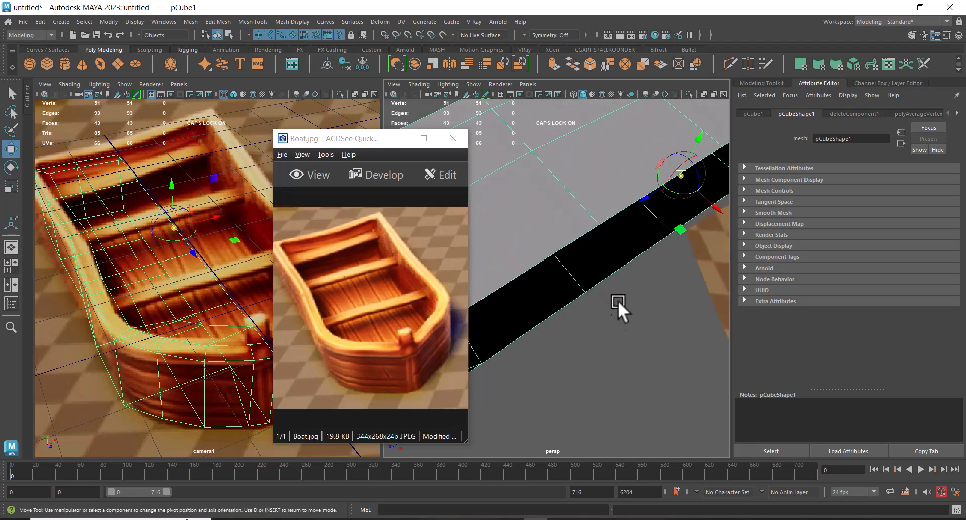
pyautogui.moveTo(629, 310)
pyautogui.keyDown('alt'); pyautogui.mouseDown()
pyautogui.moveTo(609, 255)
pyautogui.moveTo(630, 300)
pyautogui.mouseUp(); pyautogui.keyUp('alt')
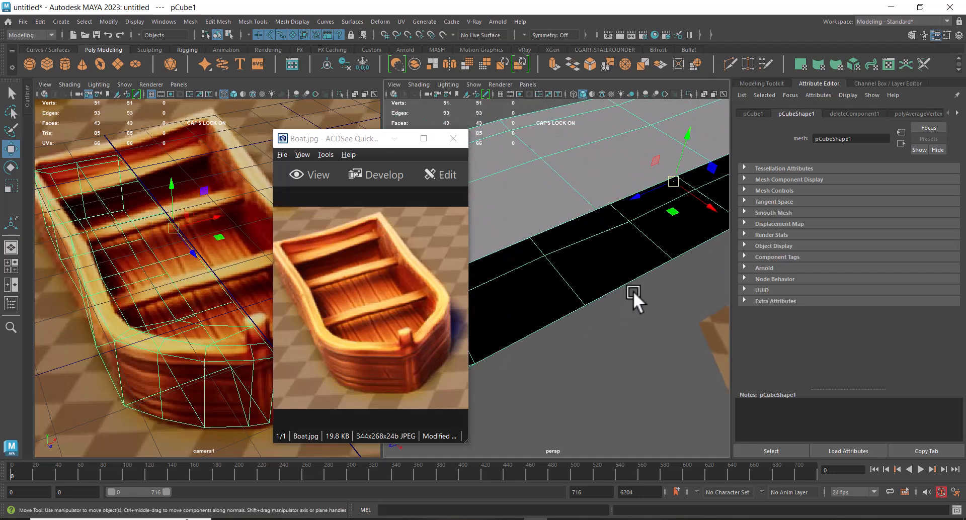
pyautogui.press('d')
pyautogui.press('v')
pyautogui.moveTo(671, 257); pyautogui.dragTo(675, 264, button='middle')
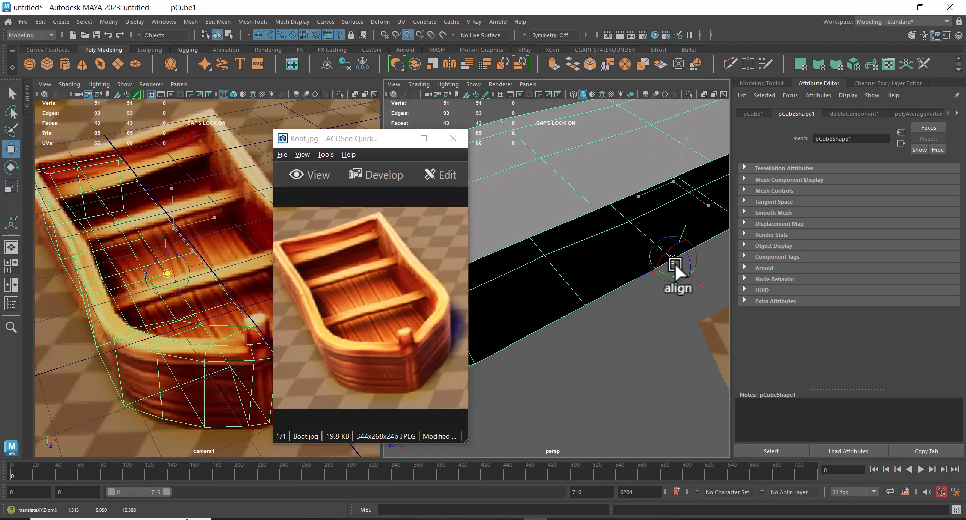
pyautogui.keyDown('alt'); pyautogui.moveTo(655, 297); pyautogui.dragTo(625, 286); pyautogui.keyUp('alt')
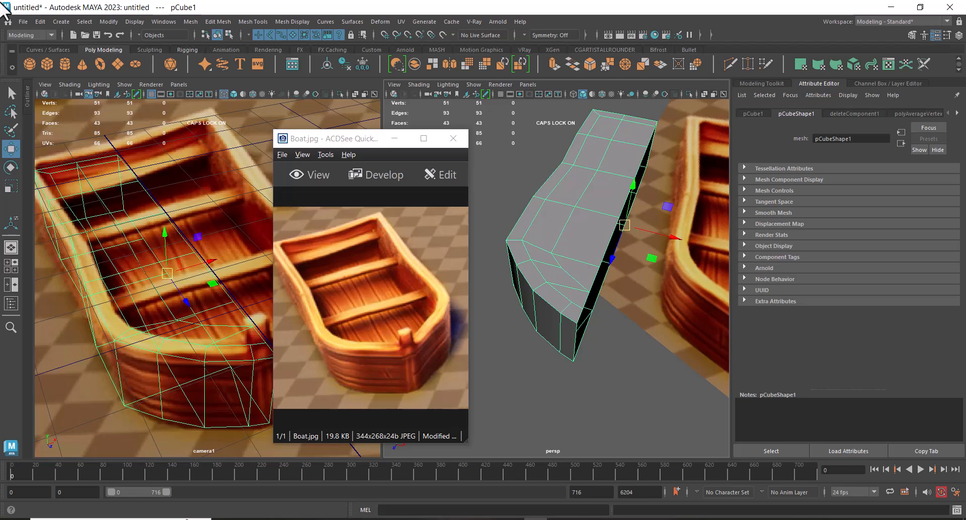
# Step: Mirror the hull half as an instance with Duplicate Special, using reset settings and an X scale of -1
pyautogui.click(42, 22)
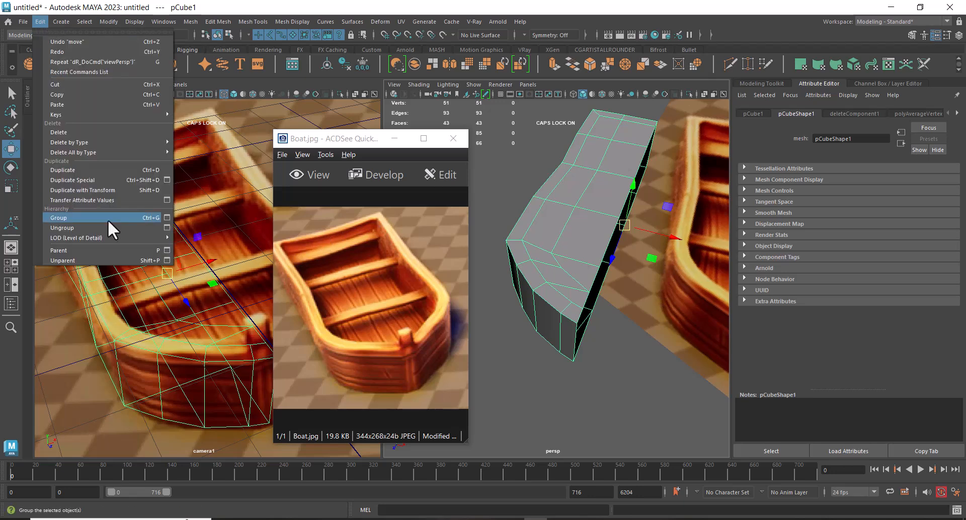
pyautogui.click(167, 180)
pyautogui.click(395, 139)
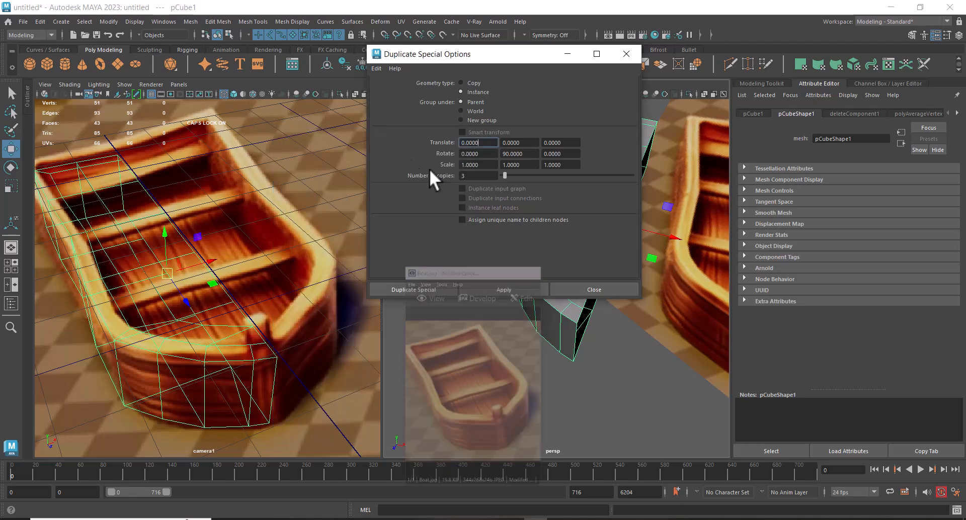
pyautogui.click(376, 68)
pyautogui.click(392, 86)
pyautogui.click(469, 92)
pyautogui.keyDown('alt'); pyautogui.moveTo(681, 318); pyautogui.dragTo(724, 407); pyautogui.keyUp('alt')
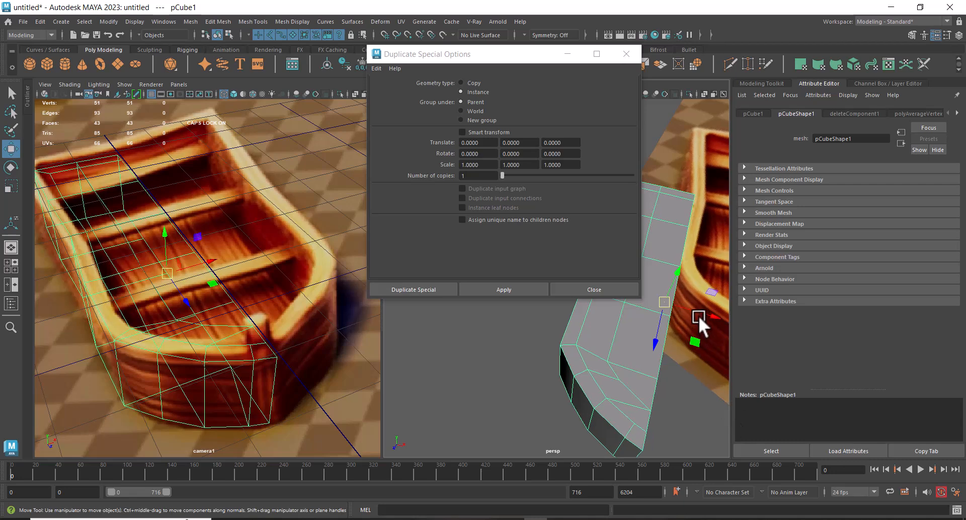
pyautogui.click(470, 165)
pyautogui.write('-')
pyautogui.click(503, 289)
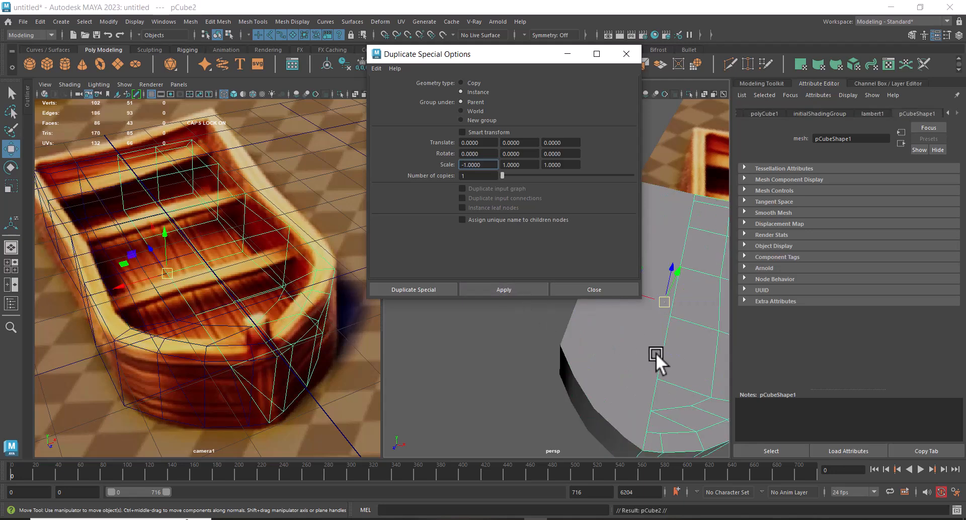
pyautogui.click(568, 54)
# Step: Apply Subdiv Proxy to the mirrored hull half and check each half by selecting it
pyautogui.keyDown('alt'); pyautogui.moveTo(573, 261); pyautogui.dragTo(497, 173); pyautogui.keyUp('alt')
pyautogui.keyDown('shift'); pyautogui.rightClick(486, 157); pyautogui.keyUp('shift')
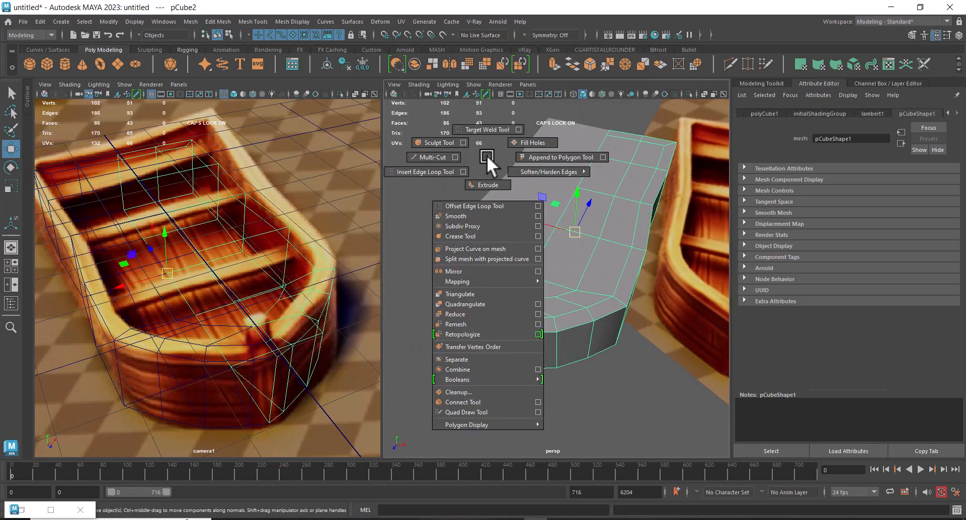
pyautogui.click(472, 226)
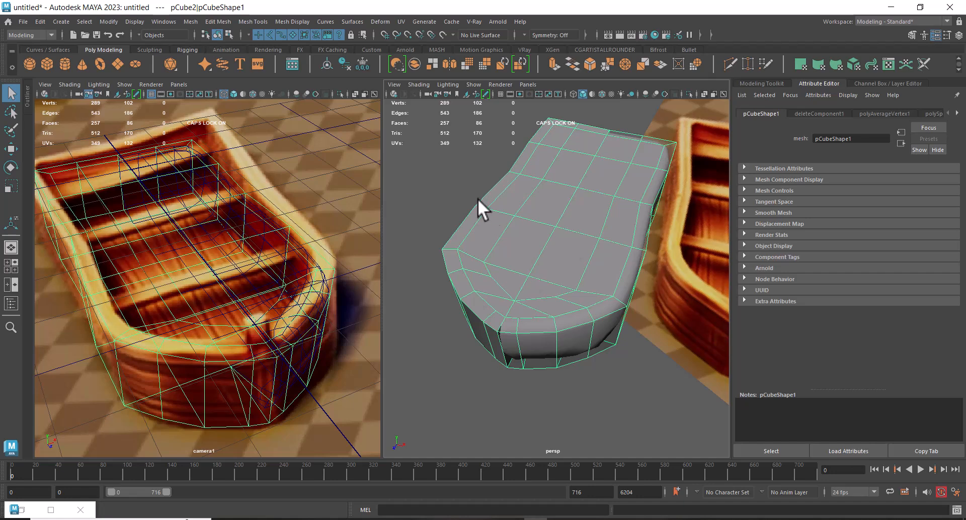
pyautogui.click(547, 333)
pyautogui.click(497, 261)
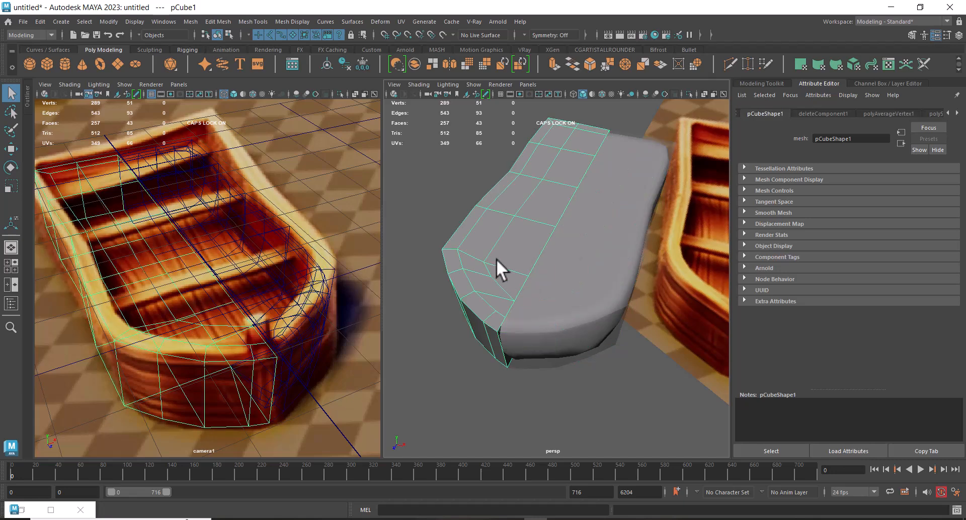
pyautogui.click(562, 315)
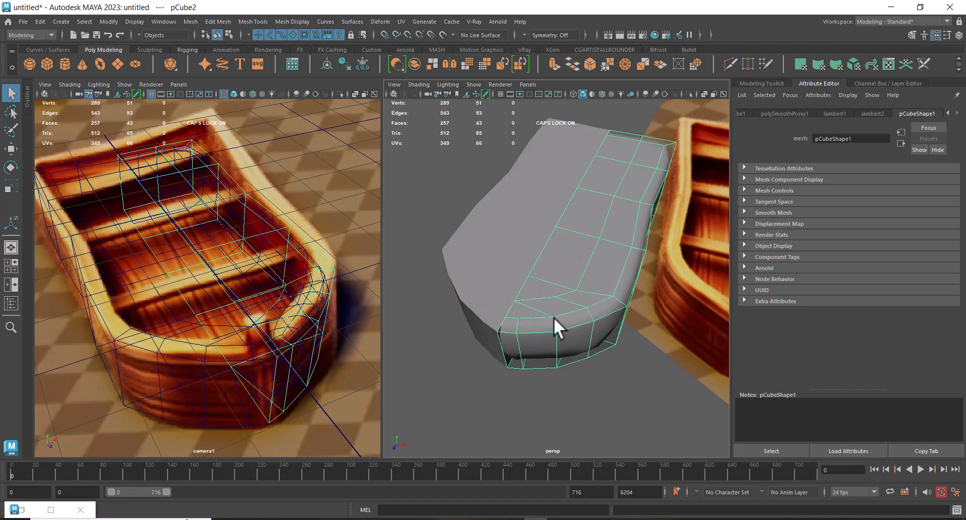
# Step: Try lowering a top face in the middle of the unsmoothed half, and undo the move
pyautogui.keyDown('alt'); pyautogui.moveTo(500, 272); pyautogui.dragTo(542, 201); pyautogui.keyUp('alt')
pyautogui.moveTo(542, 201); pyautogui.dragTo(539, 250, button='right')
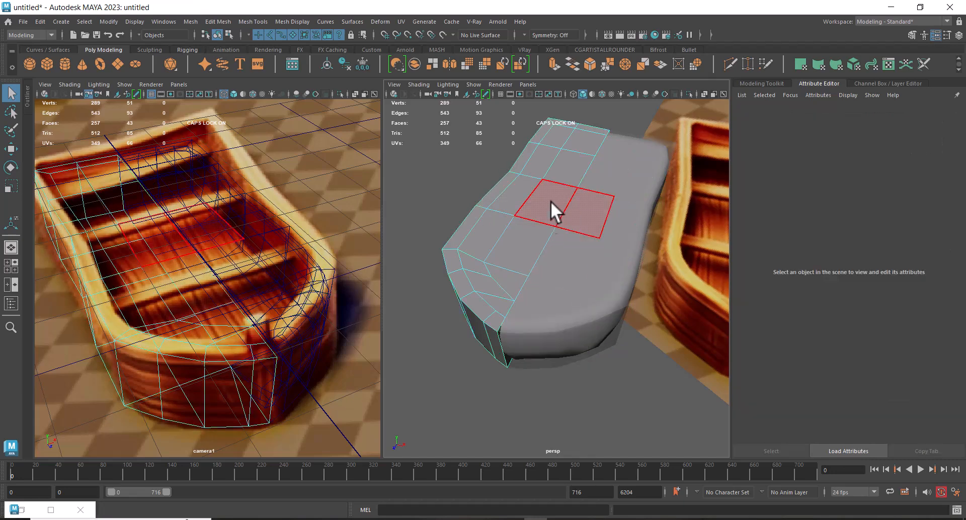
pyautogui.click(550, 198)
pyautogui.press('w')
pyautogui.moveTo(550, 198)
pyautogui.mouseDown()
pyautogui.moveTo(563, 169)
pyautogui.moveTo(548, 159)
pyautogui.moveTo(552, 182)
pyautogui.mouseUp()
pyautogui.keyDown('alt'); pyautogui.moveTo(580, 272); pyautogui.dragTo(611, 259); pyautogui.keyUp('alt')
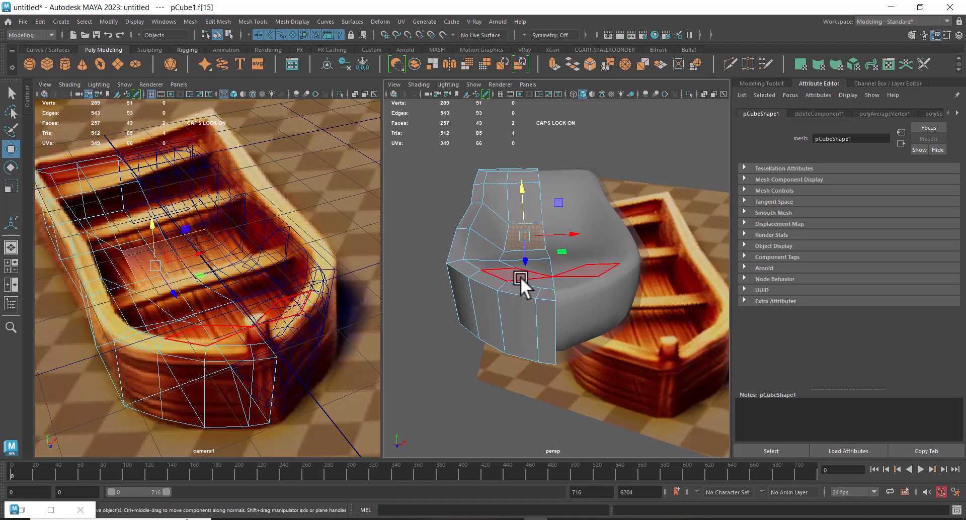
pyautogui.hotkey('ctrl', 'z')
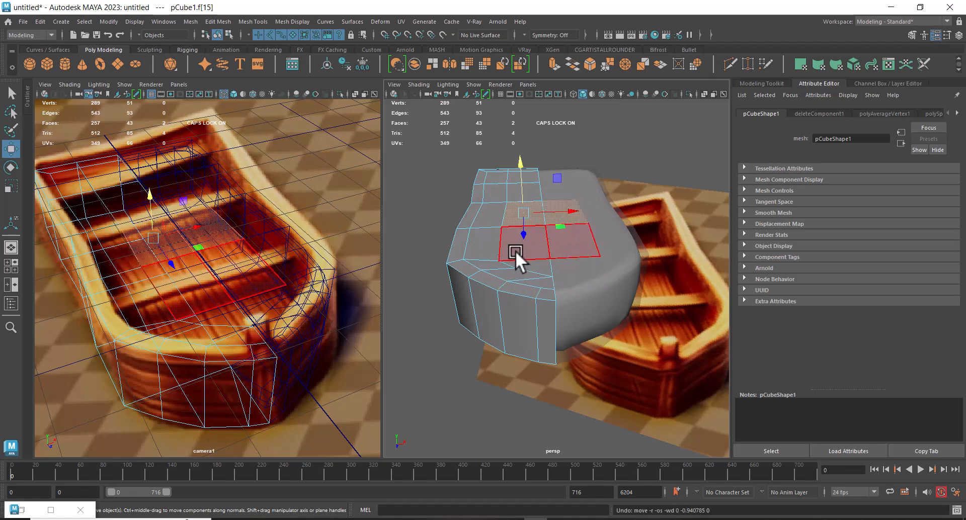
# Step: Extrude all top faces inside the rim, from stern to bow, down into the hull to hollow it out
pyautogui.keyDown('alt'); pyautogui.moveTo(575, 203); pyautogui.dragTo(583, 266); pyautogui.keyUp('alt')
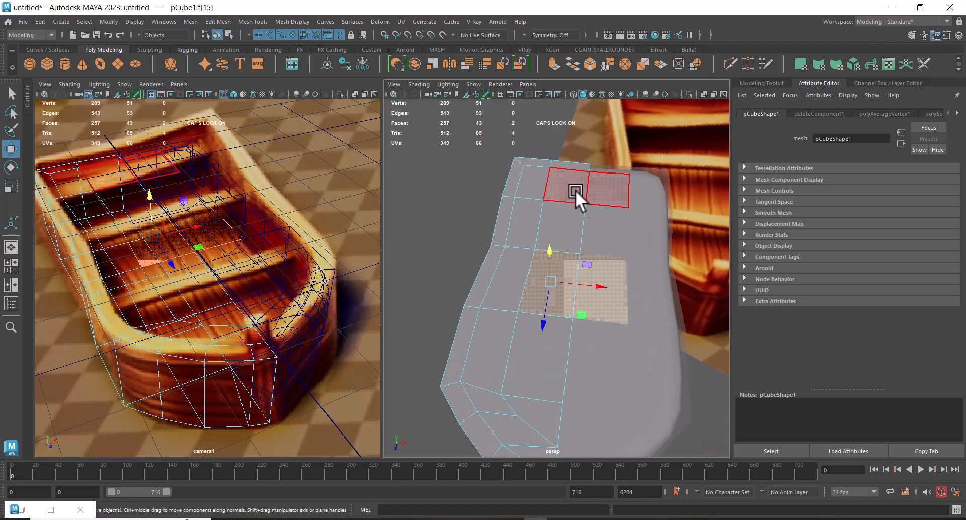
pyautogui.click(571, 197)
pyautogui.keyDown('shift'); pyautogui.click(533, 188); pyautogui.keyUp('shift')
pyautogui.keyDown('shift'); pyautogui.click(553, 243); pyautogui.keyUp('shift')
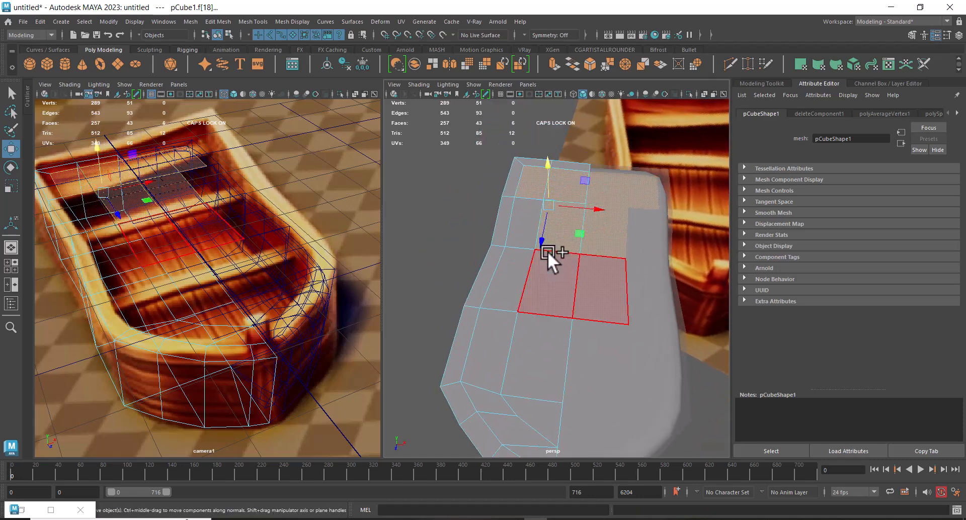
pyautogui.keyDown('shift'); pyautogui.click(521, 264); pyautogui.keyUp('shift')
pyautogui.keyDown('shift'); pyautogui.click(521, 238); pyautogui.keyUp('shift')
pyautogui.keyDown('shift'); pyautogui.click(536, 284); pyautogui.keyUp('shift')
pyautogui.keyDown('shift'); pyautogui.click(523, 330); pyautogui.keyUp('shift')
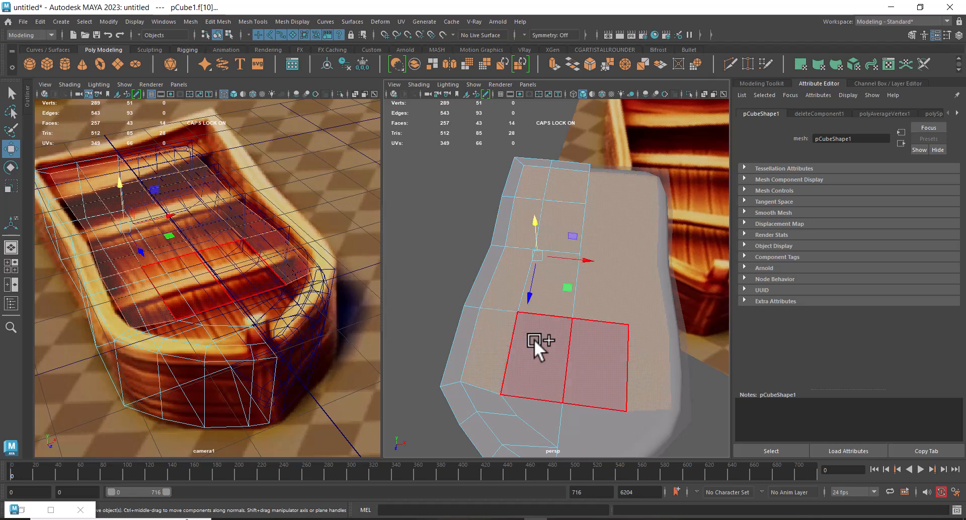
pyautogui.keyDown('alt'); pyautogui.moveTo(584, 342); pyautogui.dragTo(612, 293); pyautogui.keyUp('alt')
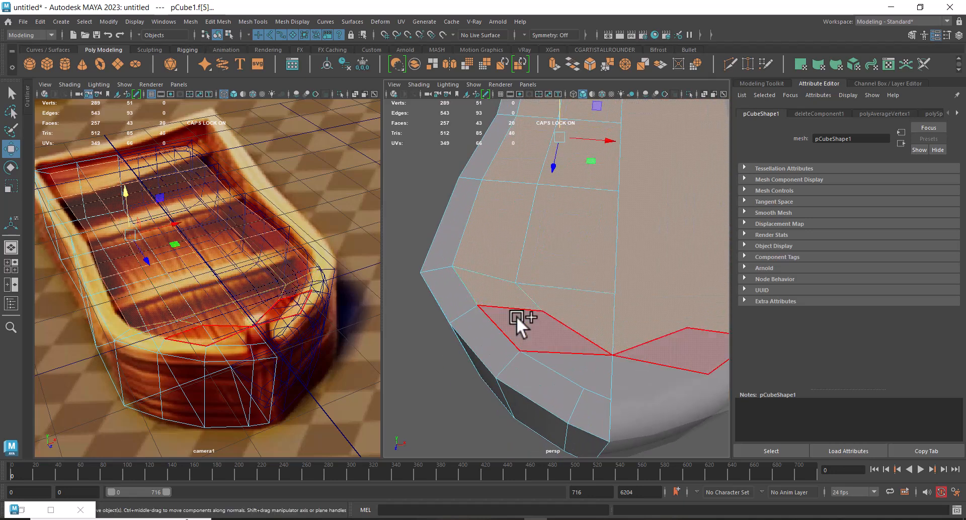
pyautogui.keyDown('shift'); pyautogui.click(581, 356); pyautogui.keyUp('shift')
pyautogui.keyDown('alt'); pyautogui.moveTo(632, 339); pyautogui.dragTo(590, 232, button='right'); pyautogui.keyUp('alt')
pyautogui.scroll(5, 590, 233)
pyautogui.keyDown('alt'); pyautogui.moveTo(605, 233); pyautogui.dragTo(571, 237); pyautogui.keyUp('alt')
pyautogui.keyDown('alt'); pyautogui.moveTo(628, 283); pyautogui.dragTo(644, 370); pyautogui.keyUp('alt')
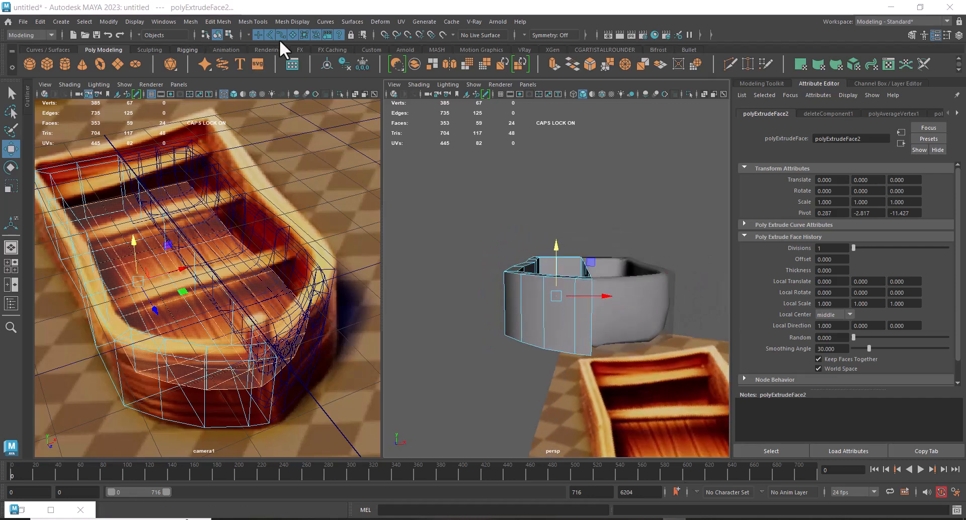
# Step: Delete the row of inner wall faces standing along the centre line inside the hollowed hull
pyautogui.press('f')
pyautogui.keyDown('alt'); pyautogui.moveTo(440, 213); pyautogui.dragTo(631, 209); pyautogui.keyUp('alt')
pyautogui.moveTo(630, 209); pyautogui.dragTo(630, 239, button='right')
pyautogui.keyDown('alt'); pyautogui.moveTo(630, 240); pyautogui.dragTo(654, 225); pyautogui.keyUp('alt')
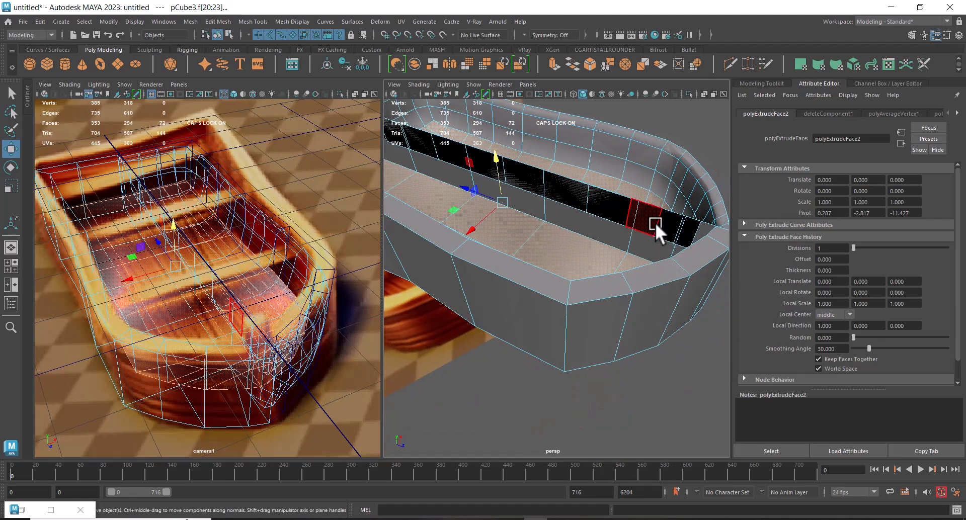
pyautogui.click(661, 231)
pyautogui.keyDown('shift'); pyautogui.click(608, 228); pyautogui.keyUp('shift')
pyautogui.keyDown('shift'); pyautogui.click(545, 201); pyautogui.keyUp('shift')
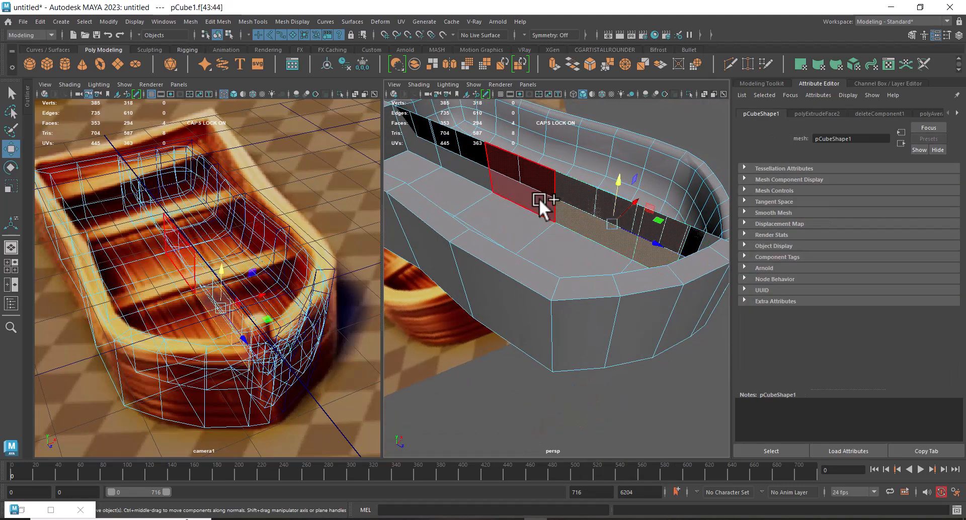
pyautogui.keyDown('shift'); pyautogui.click(472, 167); pyautogui.keyUp('shift')
pyautogui.keyDown('shift'); pyautogui.click(419, 151); pyautogui.keyUp('shift')
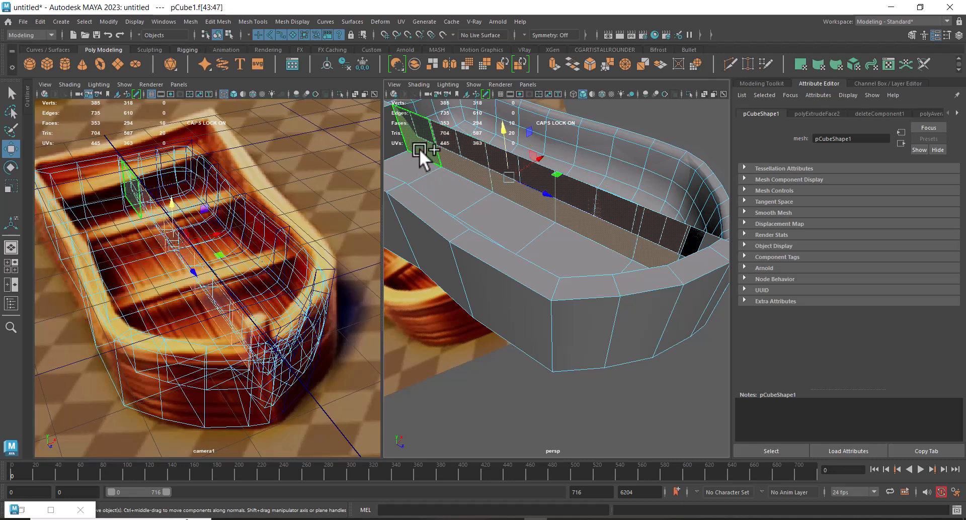
pyautogui.press('Delete')
# Step: Enlarge the viewports and delete the leftover inner face on the centre line at the bow
pyautogui.keyDown('alt'); pyautogui.moveTo(516, 212); pyautogui.dragTo(526, 273); pyautogui.keyUp('alt')
pyautogui.hotkey('ctrl', 'space')
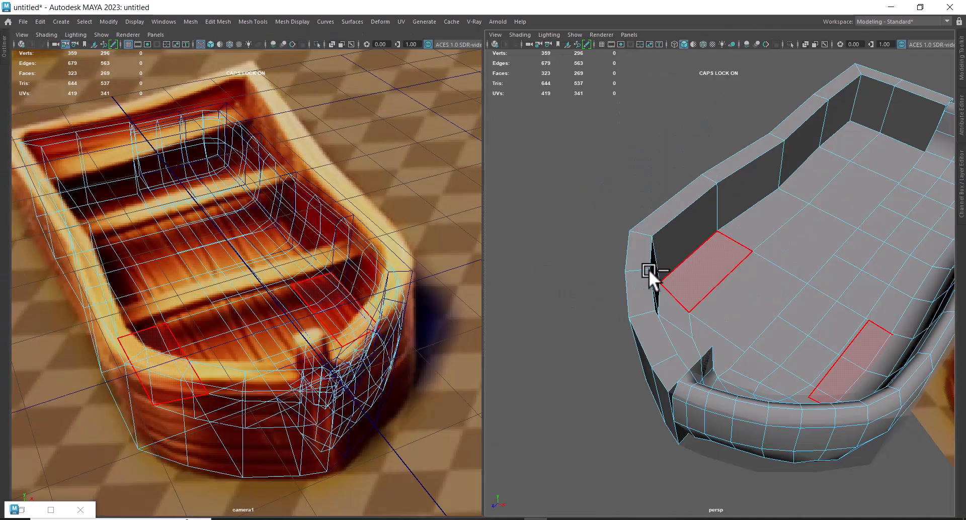
pyautogui.keyDown('alt'); pyautogui.moveTo(674, 280); pyautogui.dragTo(778, 218); pyautogui.keyUp('alt')
pyautogui.click(778, 219)
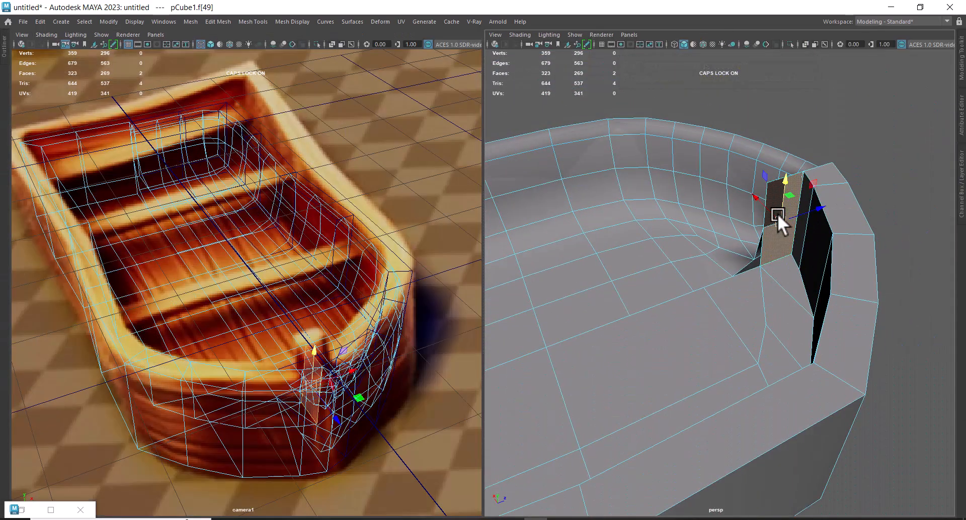
pyautogui.press('Delete')
pyautogui.keyDown('alt'); pyautogui.moveTo(757, 285); pyautogui.dragTo(686, 270); pyautogui.keyUp('alt')
pyautogui.scroll(5, 749, 274)
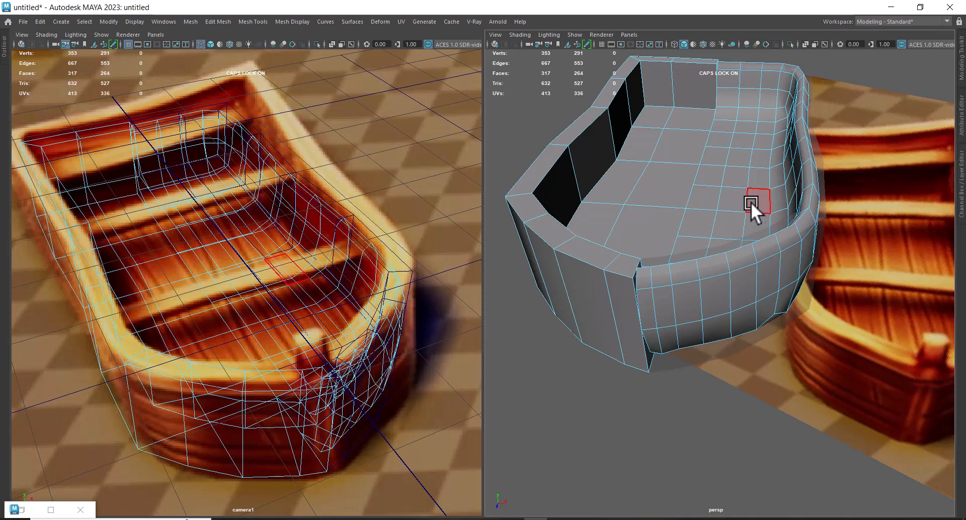
# Step: Try Smooth with 1 division on the unsmoothed hull half, and undo it
pyautogui.click(767, 189)
pyautogui.keyDown('shift'); pyautogui.click(626, 166); pyautogui.keyUp('shift')
pyautogui.rightClick(626, 164)
pyautogui.moveTo(632, 157); pyautogui.dragTo(676, 150, button='right')
pyautogui.click(558, 358)
pyautogui.click(571, 259)
pyautogui.keyDown('shift'); pyautogui.rightClick(557, 115); pyautogui.keyUp('shift')
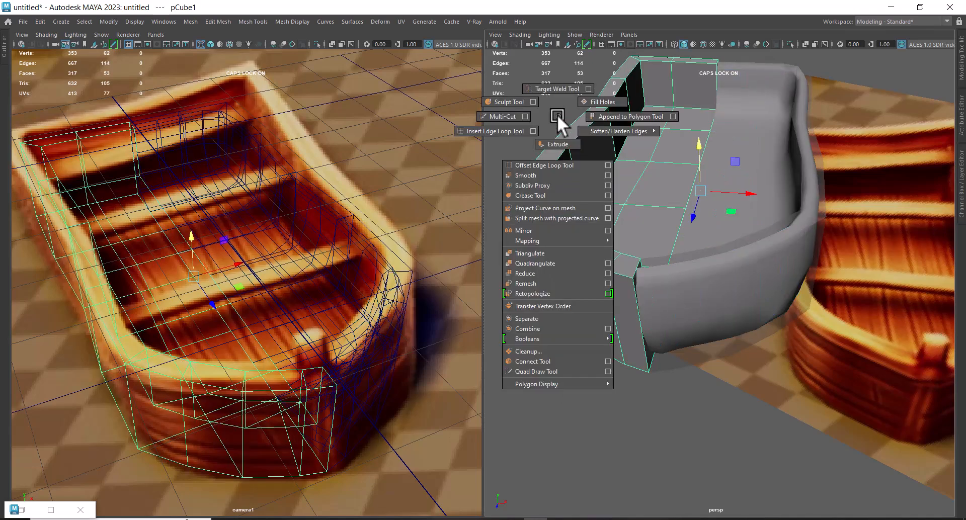
pyautogui.click(547, 176)
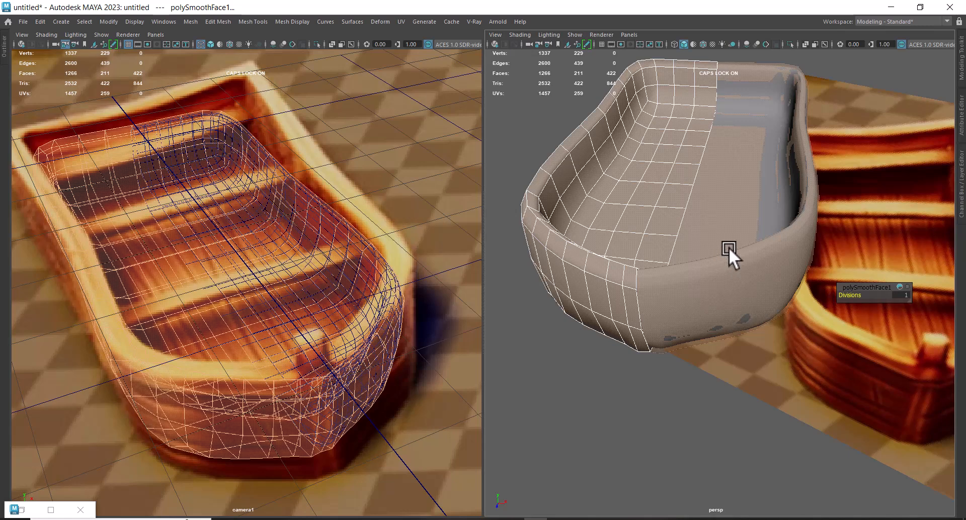
pyautogui.hotkey('ctrl', 'z')
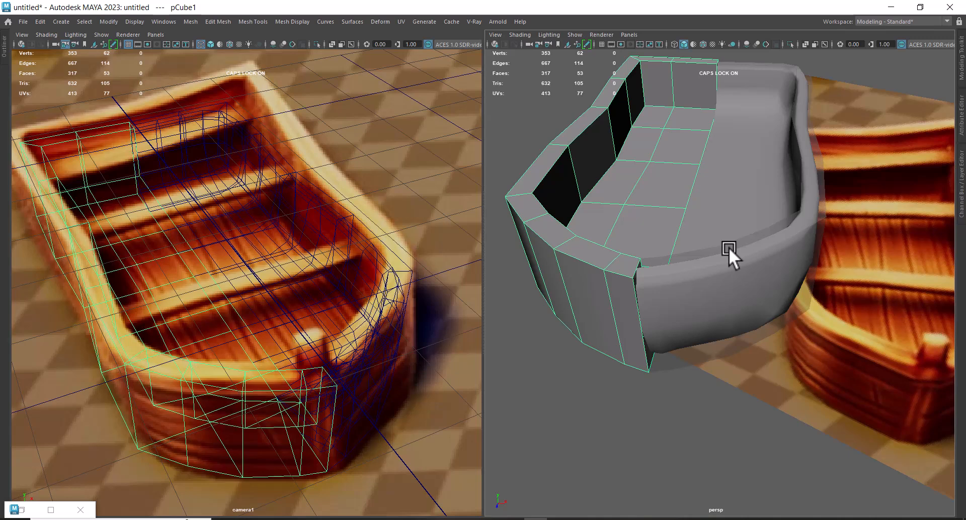
# Step: Switch to the Boat.jpg reference in ACDSee and enlarge it to examine the bow and its post
pyautogui.keyDown('alt'); pyautogui.moveTo(662, 283); pyautogui.dragTo(784, 325); pyautogui.keyUp('alt')
pyautogui.click(651, 519)
pyautogui.keyDown('alt'); pyautogui.moveTo(629, 298); pyautogui.dragTo(733, 328); pyautogui.keyUp('alt')
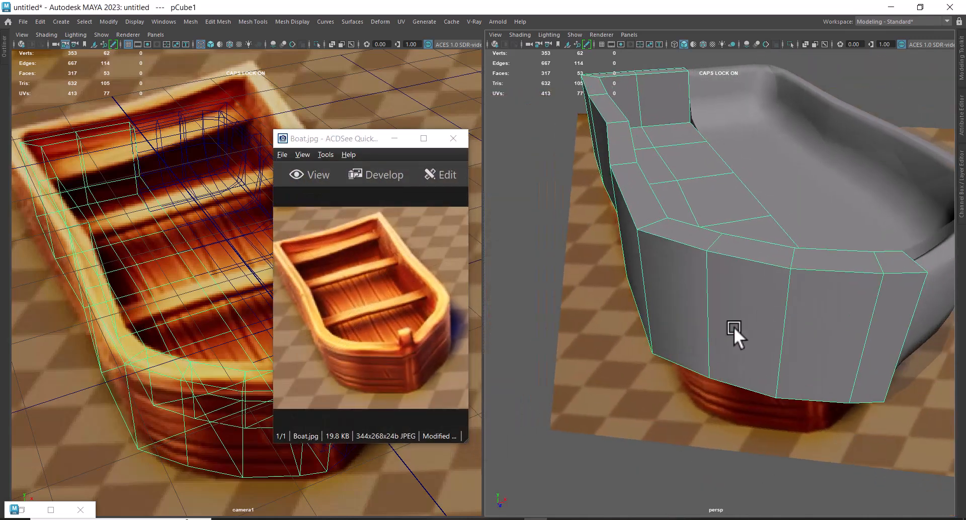
pyautogui.click(388, 378)
pyautogui.scroll(2, 386, 376)
pyautogui.moveTo(428, 355)
pyautogui.mouseDown()
pyautogui.moveTo(442, 367)
pyautogui.moveTo(355, 367)
pyautogui.moveTo(421, 360)
pyautogui.mouseUp()
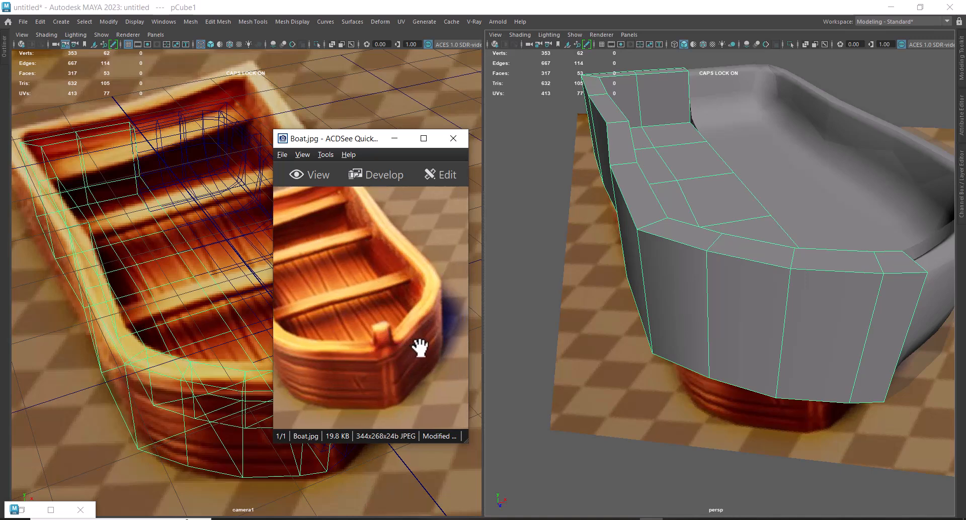
# Step: Insert an edge loop around the hull's outer side just below the rim
pyautogui.keyDown('alt'); pyautogui.moveTo(811, 313); pyautogui.dragTo(769, 261); pyautogui.keyUp('alt')
pyautogui.keyDown('shift'); pyautogui.moveTo(820, 249); pyautogui.dragTo(825, 218, button='right'); pyautogui.keyUp('shift')
pyautogui.hotkey('ctrl', 'z')
pyautogui.keyDown('alt'); pyautogui.moveTo(814, 285); pyautogui.dragTo(763, 294); pyautogui.keyUp('alt')
pyautogui.keyDown('shift'); pyautogui.moveTo(748, 279); pyautogui.dragTo(687, 261, button='right'); pyautogui.keyUp('shift')
pyautogui.moveTo(791, 297); pyautogui.dragTo(741, 330)
pyautogui.press('w')
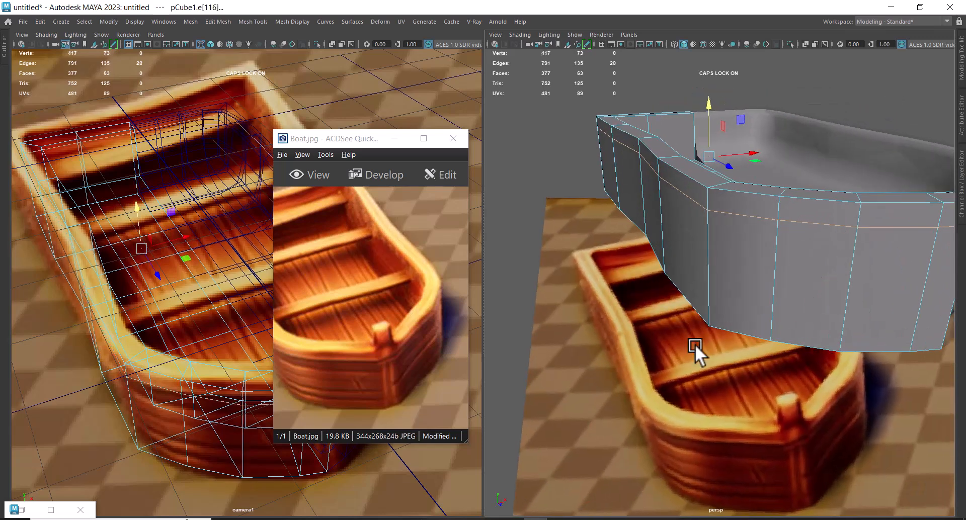
# Step: Extrude the rim face beside the centre line at the bow upward as a short post, and move the reference image aside
pyautogui.keyDown('alt'); pyautogui.moveTo(807, 246); pyautogui.dragTo(765, 244); pyautogui.keyUp('alt')
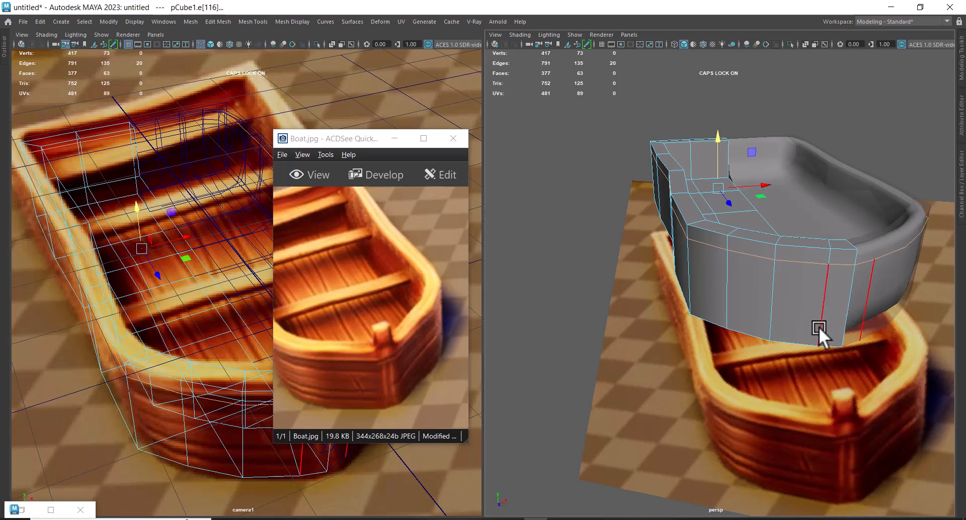
pyautogui.keyDown('alt'); pyautogui.moveTo(850, 247); pyautogui.dragTo(846, 283); pyautogui.keyUp('alt')
pyautogui.moveTo(845, 276); pyautogui.dragTo(844, 262, button='right')
pyautogui.click(837, 278)
pyautogui.keyDown('shift'); pyautogui.moveTo(850, 240); pyautogui.dragTo(847, 217); pyautogui.keyUp('shift')
pyautogui.moveTo(356, 140); pyautogui.dragTo(545, 305)
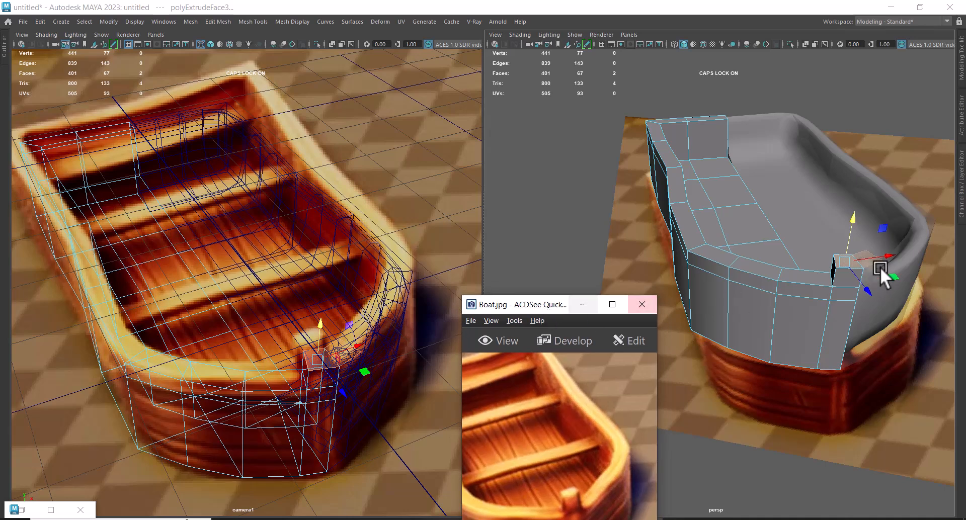
# Step: Raise the top face of the bow post slightly
pyautogui.moveTo(853, 217); pyautogui.dragTo(855, 207)
pyautogui.keyDown('alt'); pyautogui.moveTo(844, 314); pyautogui.dragTo(831, 280); pyautogui.keyUp('alt')
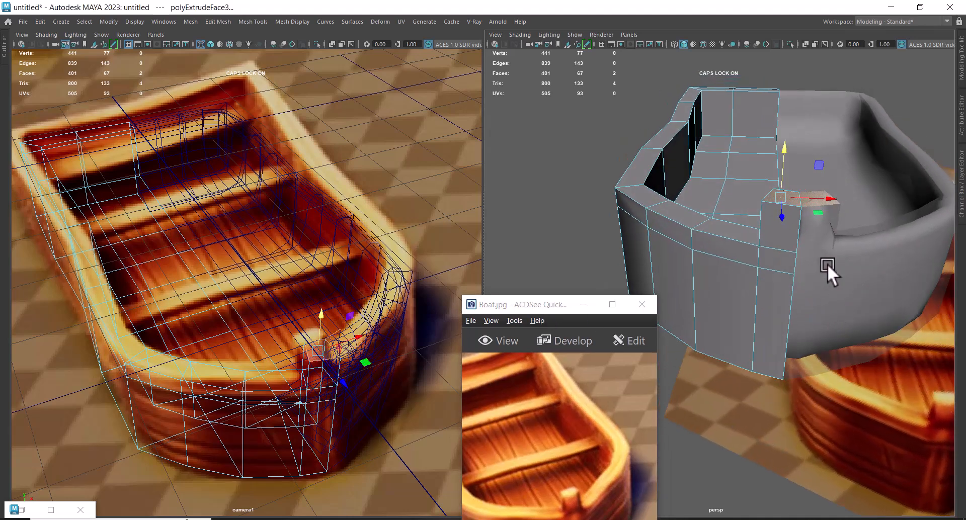
pyautogui.keyDown('alt'); pyautogui.moveTo(804, 214); pyautogui.dragTo(776, 261); pyautogui.keyUp('alt')
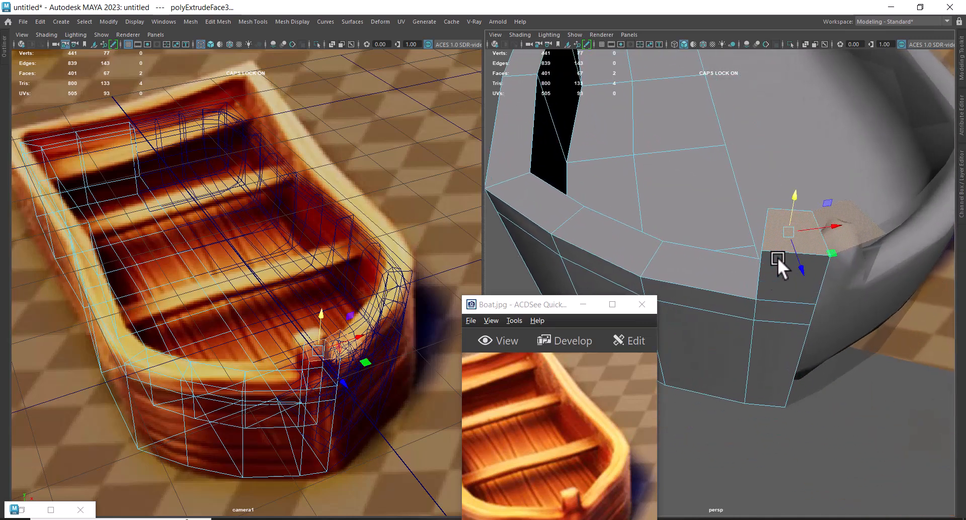
pyautogui.moveTo(768, 231); pyautogui.dragTo(740, 89, button='right')
pyautogui.click(819, 222)
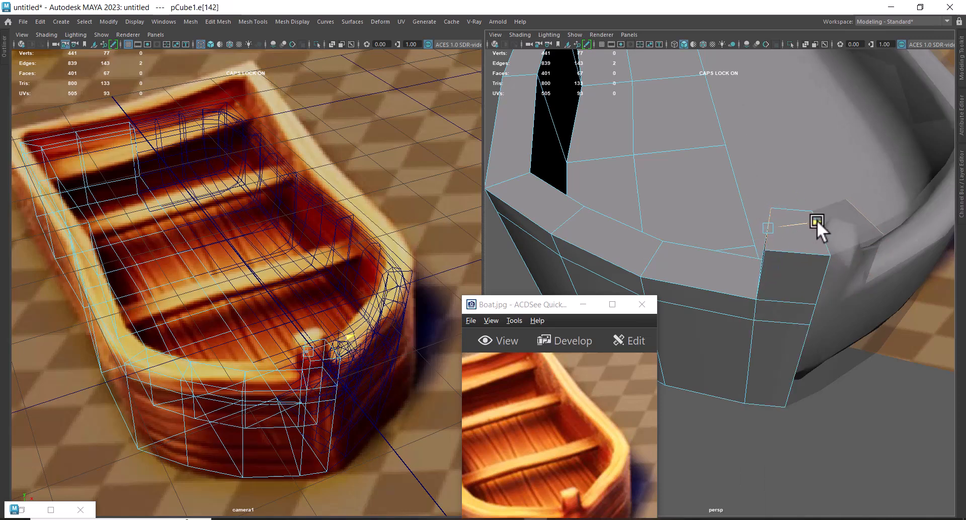
pyautogui.press('w')
pyautogui.keyDown('alt'); pyautogui.moveTo(817, 221); pyautogui.dragTo(813, 165); pyautogui.keyUp('alt')
pyautogui.keyDown('alt'); pyautogui.moveTo(792, 195); pyautogui.dragTo(814, 222); pyautogui.keyUp('alt')
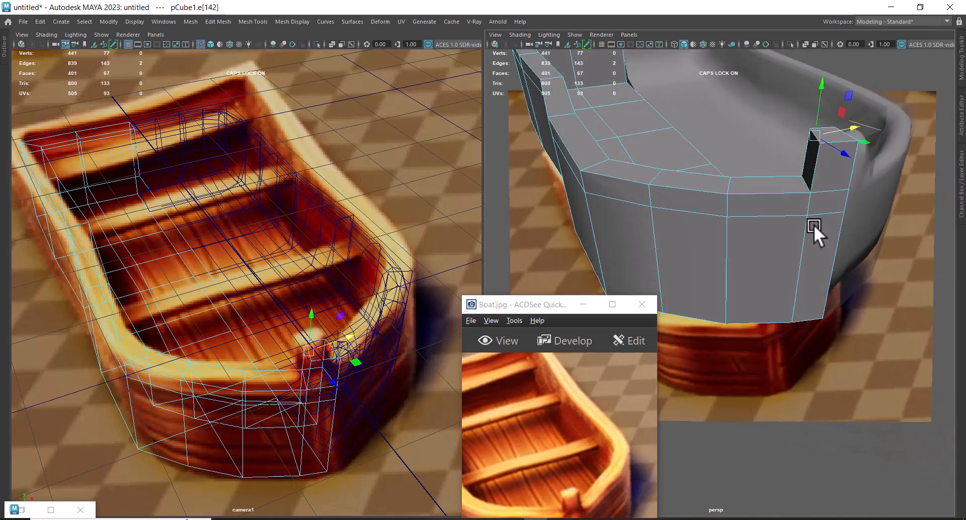
# Step: Move the reference image aside and select the whole loop of narrow outer faces just below the hull's rim
pyautogui.moveTo(820, 191); pyautogui.dragTo(822, 211, button='right')
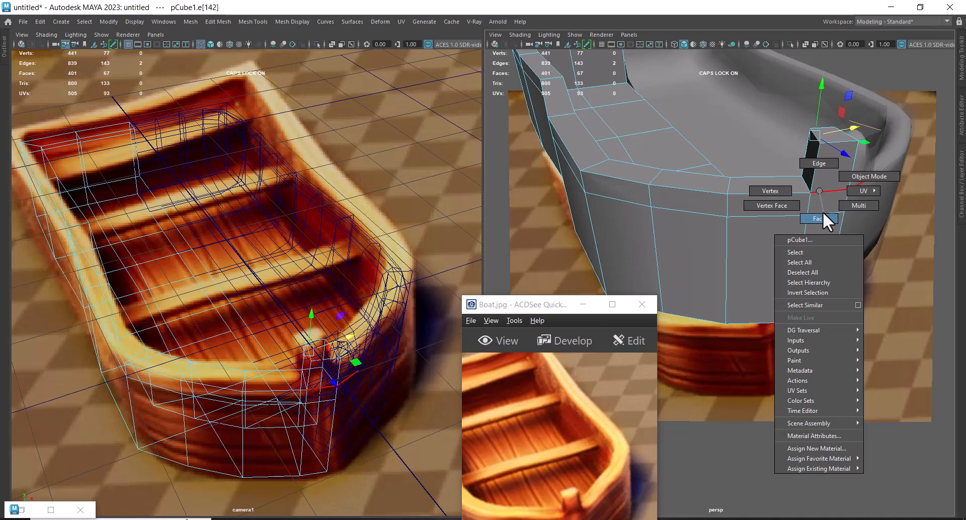
pyautogui.moveTo(823, 212); pyautogui.dragTo(823, 211, button='right')
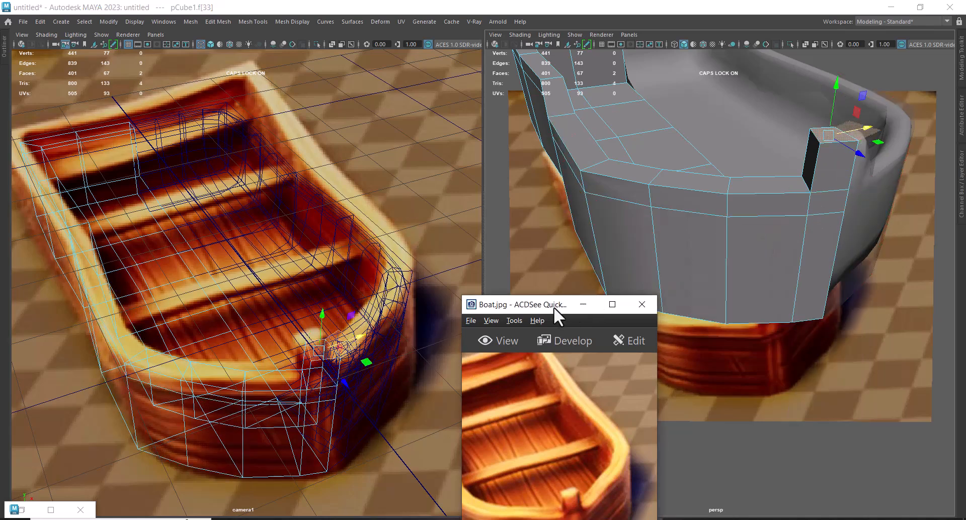
pyautogui.moveTo(554, 306); pyautogui.dragTo(526, 153)
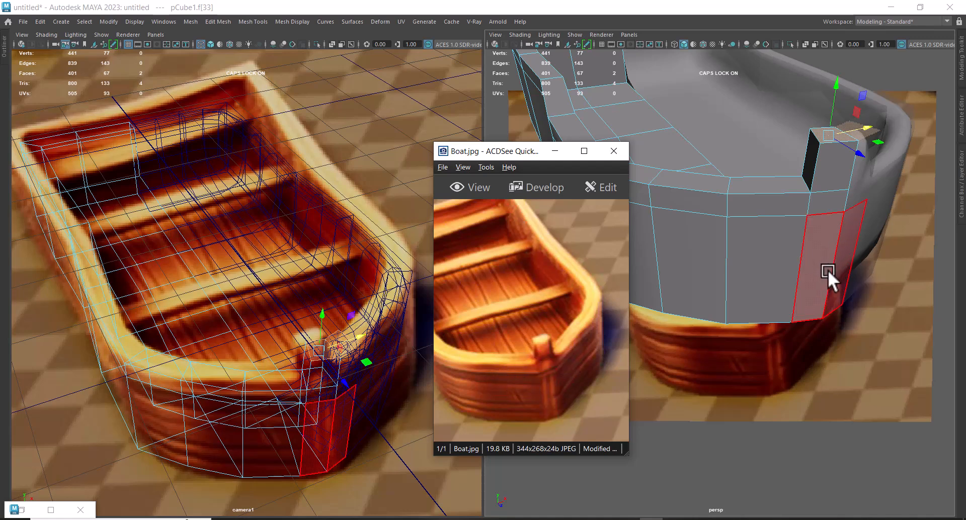
pyautogui.click(826, 205)
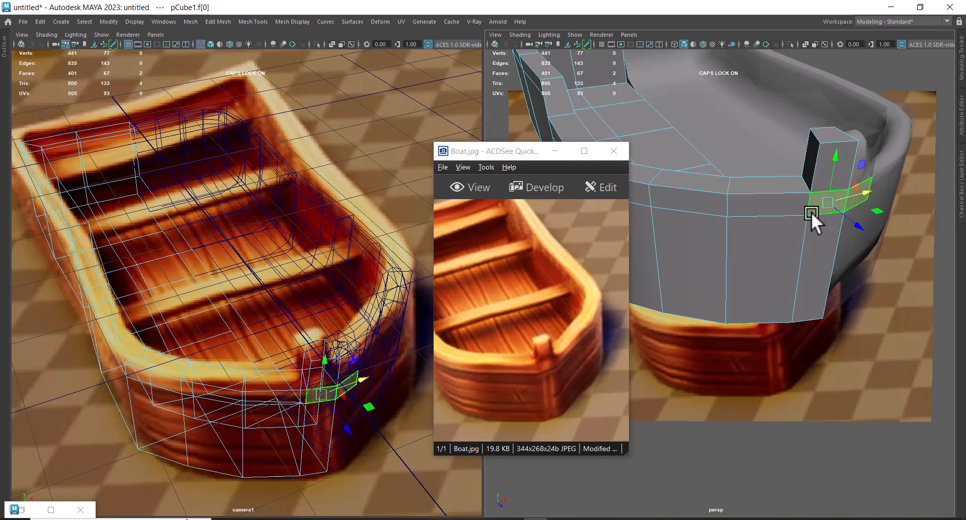
pyautogui.keyDown('alt'); pyautogui.moveTo(802, 218); pyautogui.dragTo(831, 275); pyautogui.keyUp('alt')
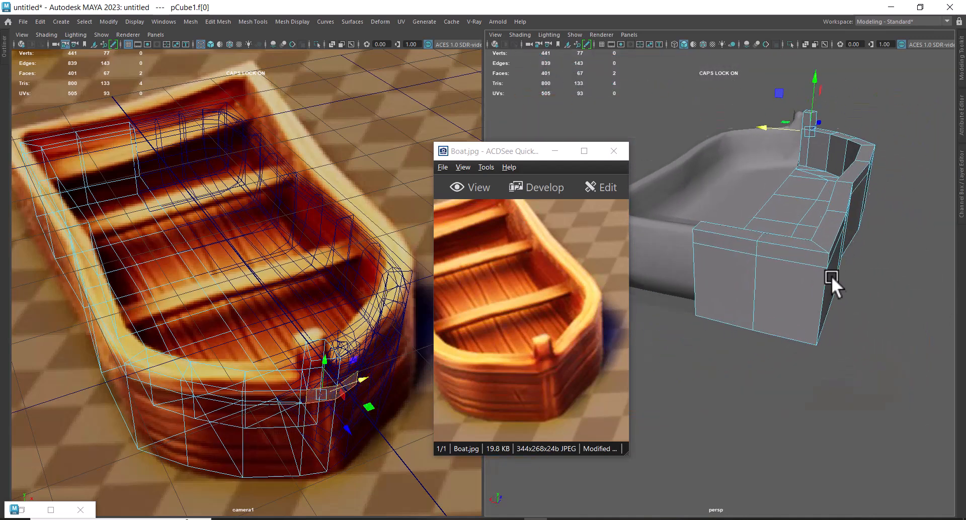
pyautogui.doubleClick(726, 244)
pyautogui.keyDown('alt'); pyautogui.moveTo(726, 245); pyautogui.dragTo(793, 256); pyautogui.keyUp('alt')
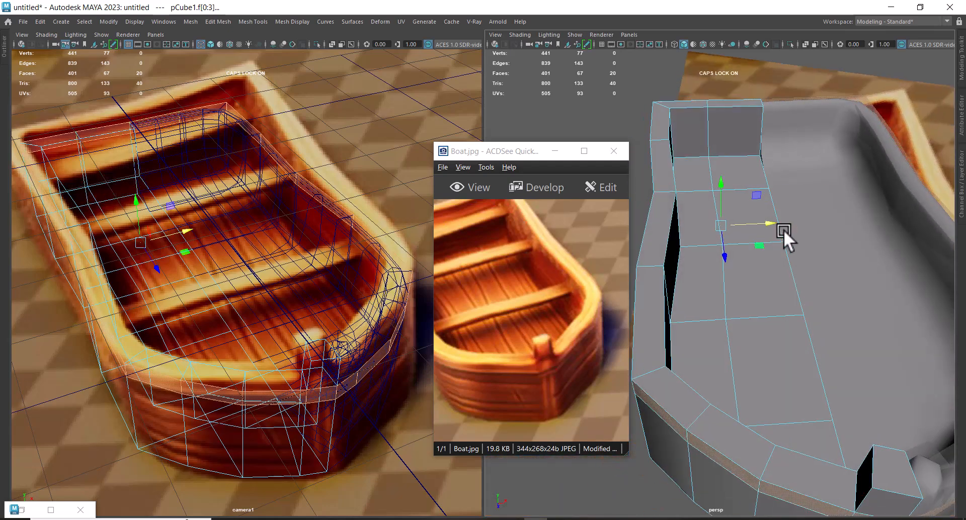
# Step: Try extruding the rim band by shifting all its faces sideways together, and undo the extrusion
pyautogui.keyDown('shift'); pyautogui.moveTo(765, 222); pyautogui.dragTo(751, 222); pyautogui.keyUp('shift')
pyautogui.scroll(-4, 807, 270)
pyautogui.keyDown('alt'); pyautogui.moveTo(808, 269); pyautogui.dragTo(823, 405); pyautogui.keyUp('alt')
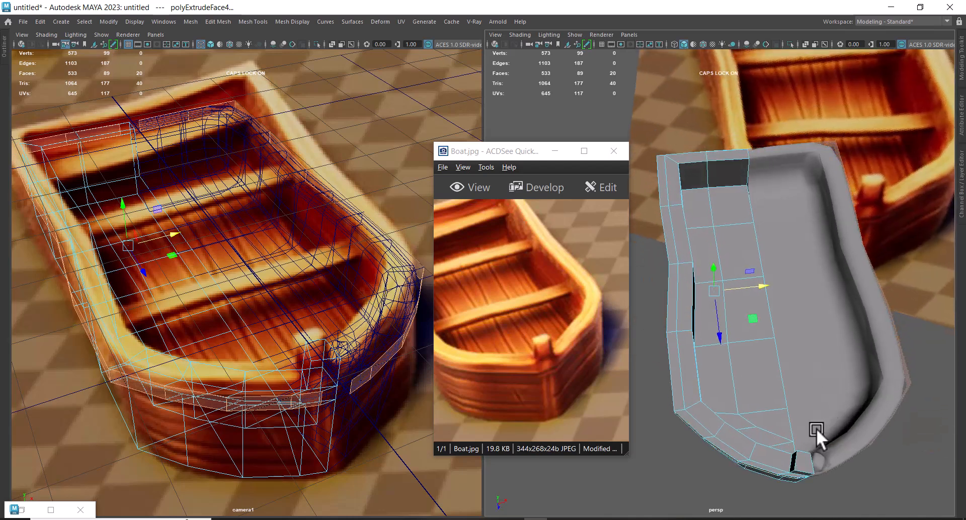
pyautogui.keyDown('alt'); pyautogui.moveTo(778, 448); pyautogui.dragTo(803, 172); pyautogui.keyUp('alt')
pyautogui.hotkey('ctrl', 'z')
# Step: Apply Extrude Face to the outer rim band, try a Thickness of 0.5, and undo that thickness
pyautogui.keyDown('shift'); pyautogui.rightClick(777, 135); pyautogui.keyUp('shift')
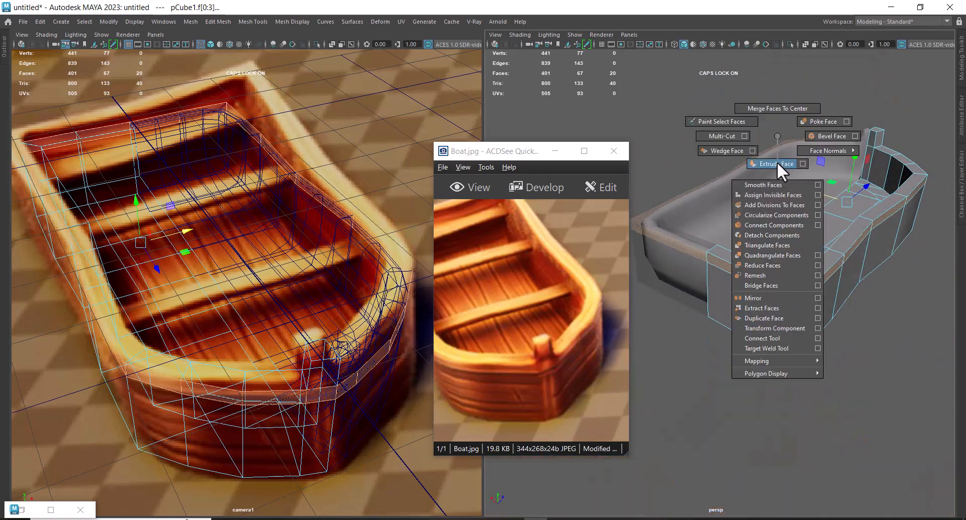
pyautogui.keyDown('shift'); pyautogui.moveTo(777, 163); pyautogui.dragTo(776, 163, button='right'); pyautogui.keyUp('shift')
pyautogui.keyDown('alt'); pyautogui.moveTo(842, 334); pyautogui.dragTo(772, 374); pyautogui.keyUp('alt')
pyautogui.moveTo(540, 153); pyautogui.dragTo(451, 153)
pyautogui.keyDown('alt'); pyautogui.moveTo(739, 375); pyautogui.dragTo(672, 412); pyautogui.keyUp('alt')
pyautogui.moveTo(854, 295); pyautogui.dragTo(856, 295)
pyautogui.keyDown('alt'); pyautogui.moveTo(808, 315); pyautogui.dragTo(811, 334); pyautogui.keyUp('alt')
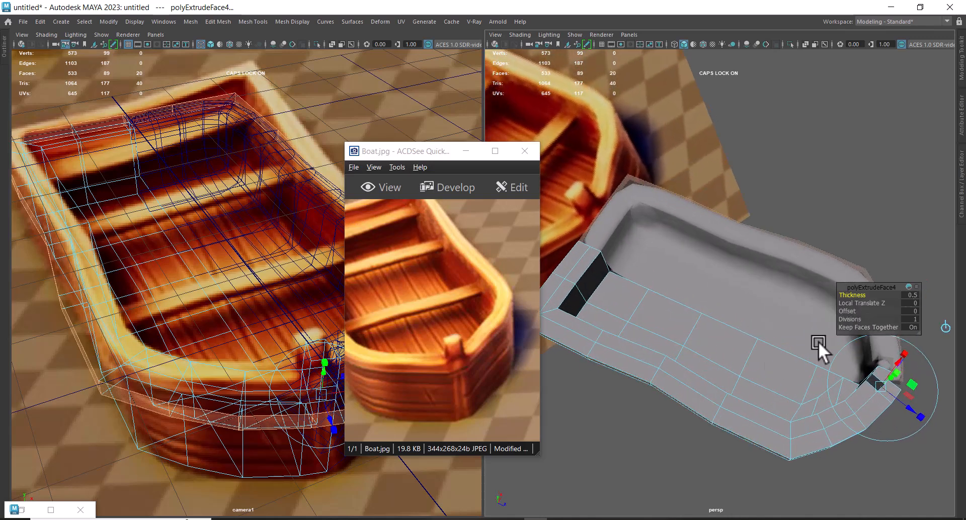
pyautogui.hotkey('ctrl', 'z')
# Step: Try a Local Translate Z of 0.1 on the extruded rim band and inspect it in the maximized perspective view
pyautogui.moveTo(870, 302); pyautogui.dragTo(945, 327)
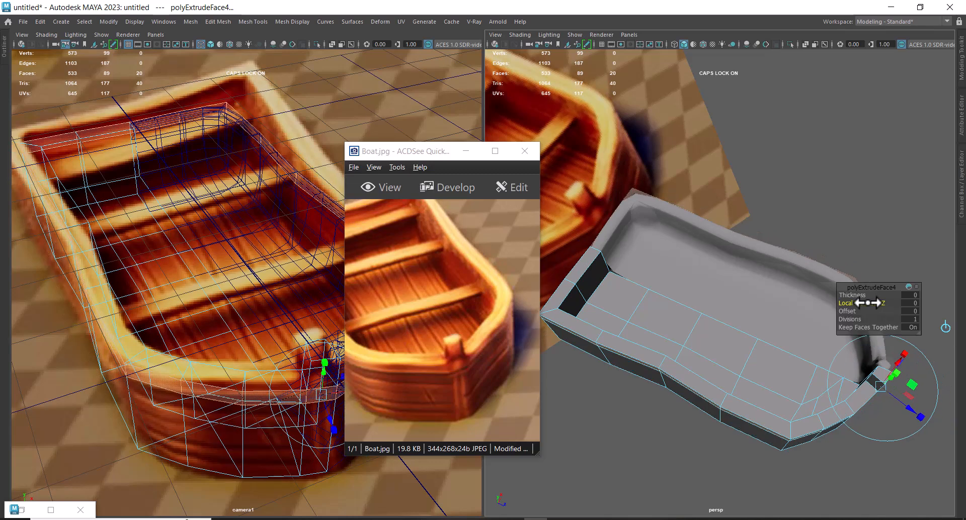
pyautogui.keyDown('alt'); pyautogui.moveTo(729, 336); pyautogui.dragTo(759, 319); pyautogui.keyUp('alt')
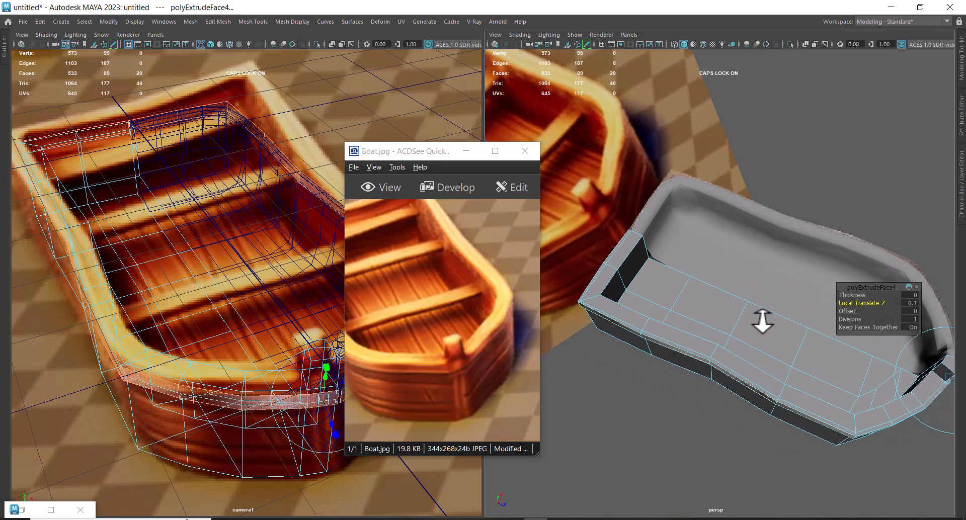
pyautogui.press('space')
pyautogui.keyDown('alt'); pyautogui.moveTo(762, 309); pyautogui.dragTo(829, 223, button='middle'); pyautogui.keyUp('alt')
pyautogui.moveTo(419, 149); pyautogui.dragTo(269, 162)
pyautogui.scroll(-3, 648, 332)
pyautogui.keyDown('alt'); pyautogui.moveTo(648, 333); pyautogui.dragTo(602, 282, button='middle'); pyautogui.keyUp('alt')
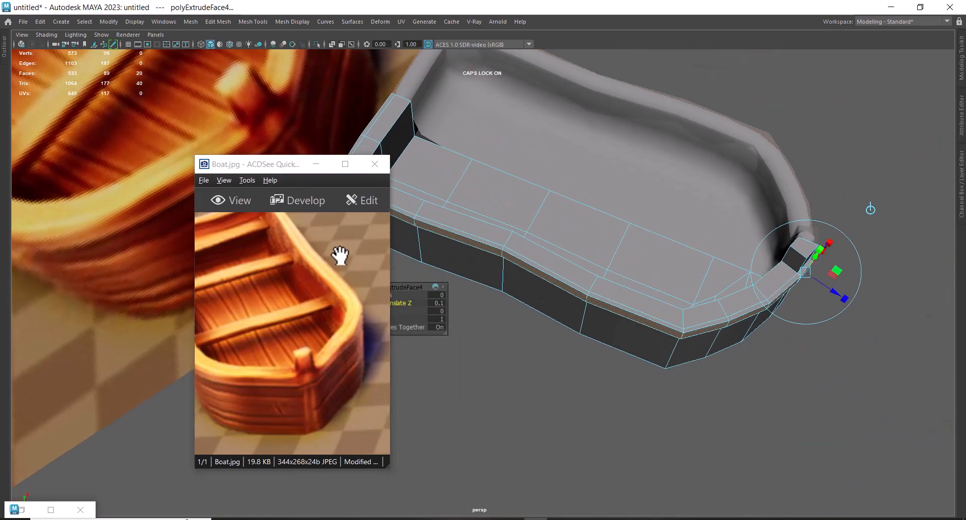
# Step: Minimize the reference image, try a Local Translate Z of 0.4 on the rim band, and undo the translation
pyautogui.click(315, 164)
pyautogui.keyDown('alt'); pyautogui.moveTo(572, 399); pyautogui.dragTo(454, 345); pyautogui.keyUp('alt')
pyautogui.moveTo(400, 303); pyautogui.dragTo(406, 303)
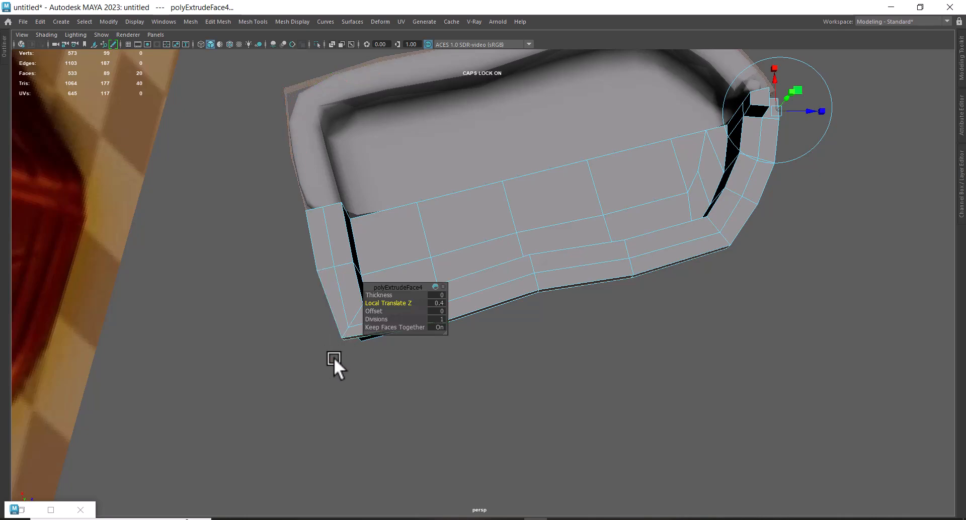
pyautogui.keyDown('alt'); pyautogui.moveTo(466, 374); pyautogui.dragTo(551, 407, button='right'); pyautogui.keyUp('alt')
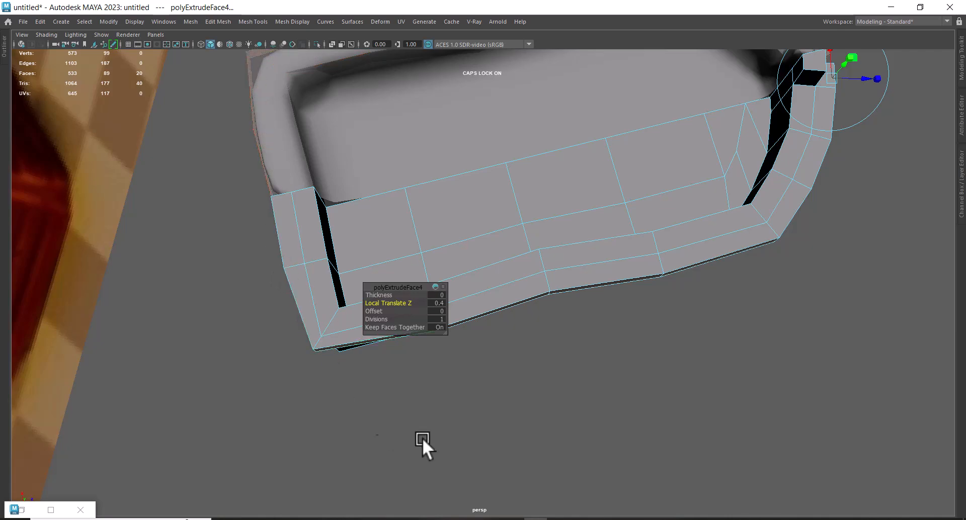
pyautogui.keyDown('alt'); pyautogui.moveTo(513, 383); pyautogui.dragTo(555, 377, button='right'); pyautogui.keyUp('alt')
pyautogui.hotkey('ctrl', 'z')
pyautogui.hotkey('ctrl', 'z')
# Step: Set the rim band extrusion's Thickness to 0.12
pyautogui.moveTo(553, 372)
pyautogui.keyDown('alt'); pyautogui.mouseDown()
pyautogui.moveTo(570, 312)
pyautogui.moveTo(593, 336)
pyautogui.moveTo(558, 370)
pyautogui.mouseUp(); pyautogui.keyUp('alt')
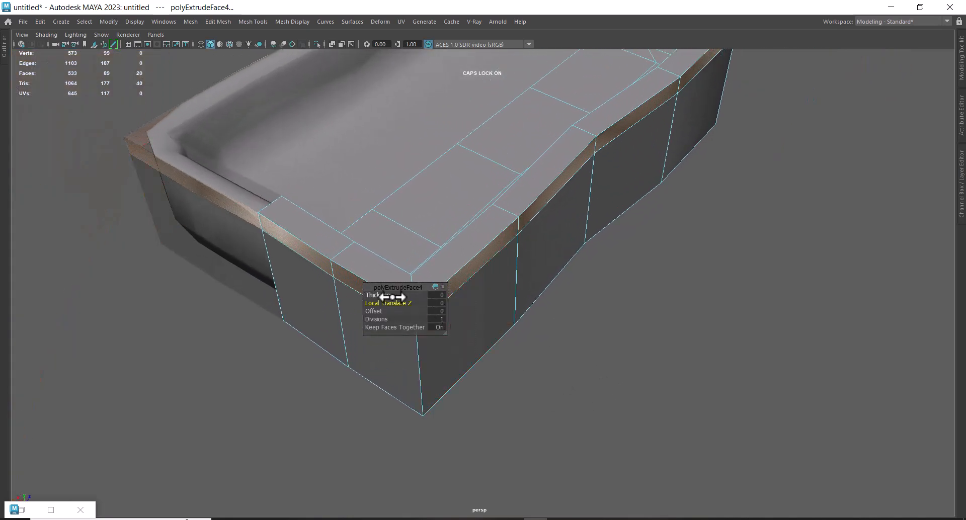
pyautogui.moveTo(392, 295); pyautogui.dragTo(394, 295)
pyautogui.keyDown('alt'); pyautogui.moveTo(731, 381); pyautogui.dragTo(717, 352); pyautogui.keyUp('alt')
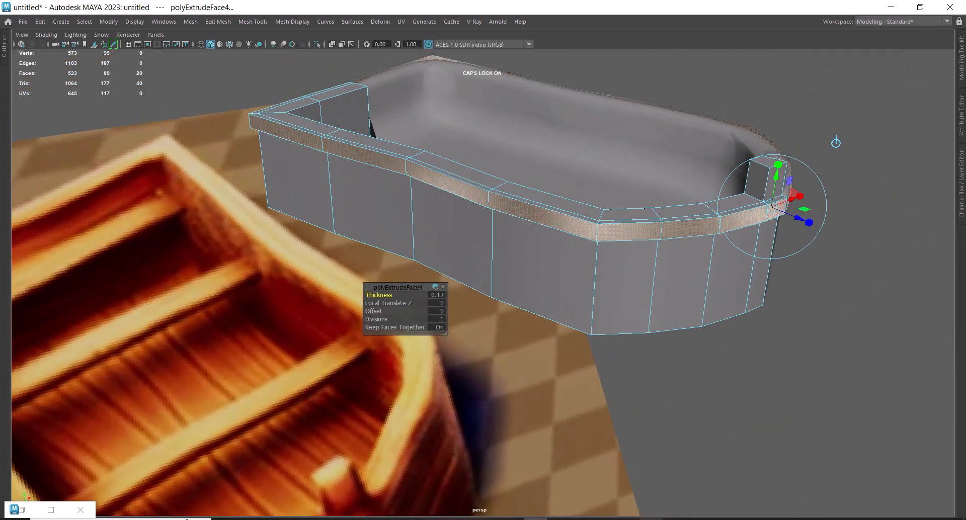
# Step: Switch to the Boat.jpg reference in ACDSee, move it aside, and examine the boat's rim from bow to stern
pyautogui.hotkey('alt', 'Tab')
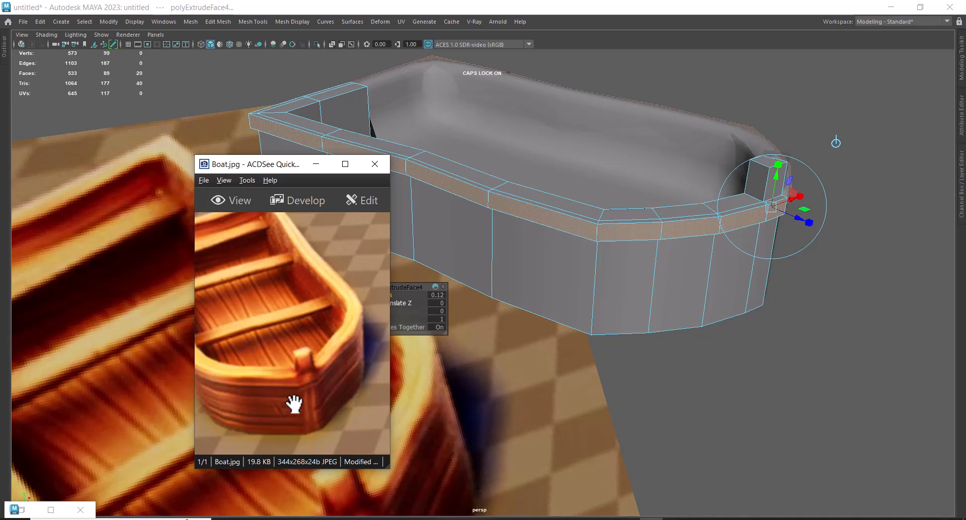
pyautogui.moveTo(726, 390)
pyautogui.keyDown('alt'); pyautogui.mouseDown()
pyautogui.moveTo(795, 373)
pyautogui.moveTo(753, 361)
pyautogui.moveTo(771, 356)
pyautogui.moveTo(774, 368)
pyautogui.moveTo(726, 381)
pyautogui.mouseUp(); pyautogui.keyUp('alt')
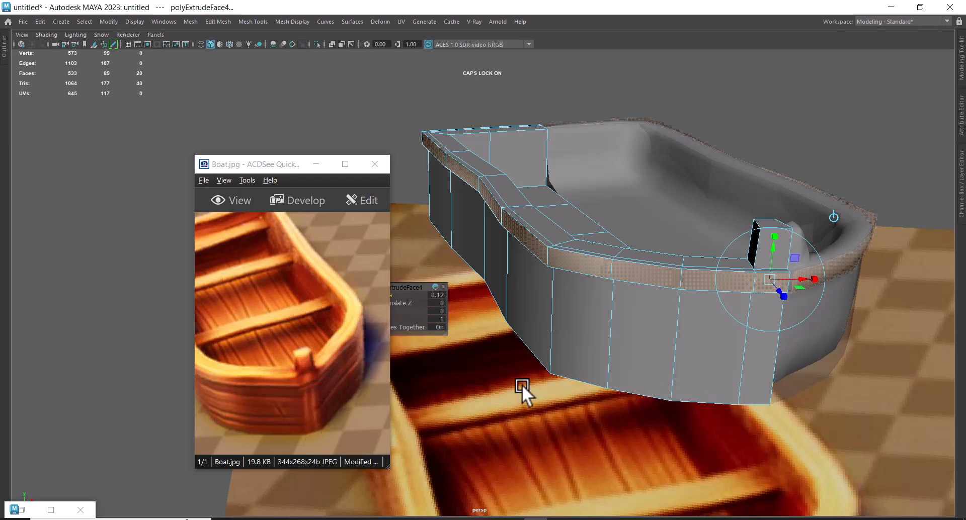
pyautogui.moveTo(264, 164); pyautogui.dragTo(168, 127)
pyautogui.moveTo(252, 313); pyautogui.dragTo(243, 314)
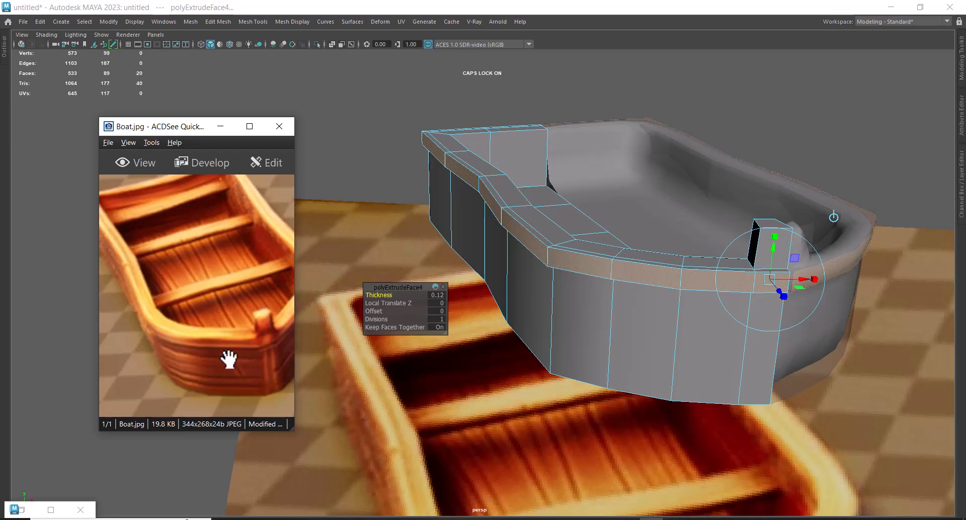
pyautogui.moveTo(186, 329); pyautogui.dragTo(223, 388)
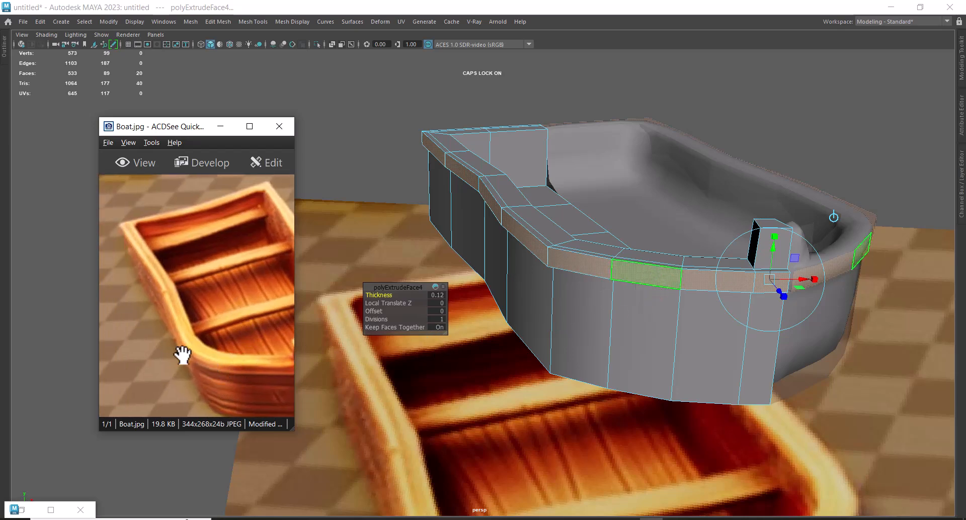
pyautogui.moveTo(210, 329); pyautogui.dragTo(176, 338)
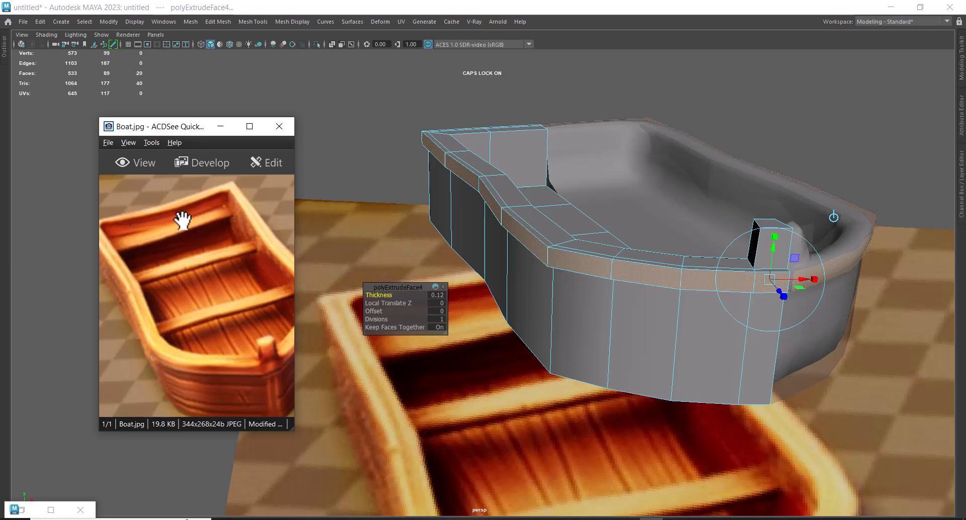
pyautogui.moveTo(194, 216); pyautogui.dragTo(211, 263)
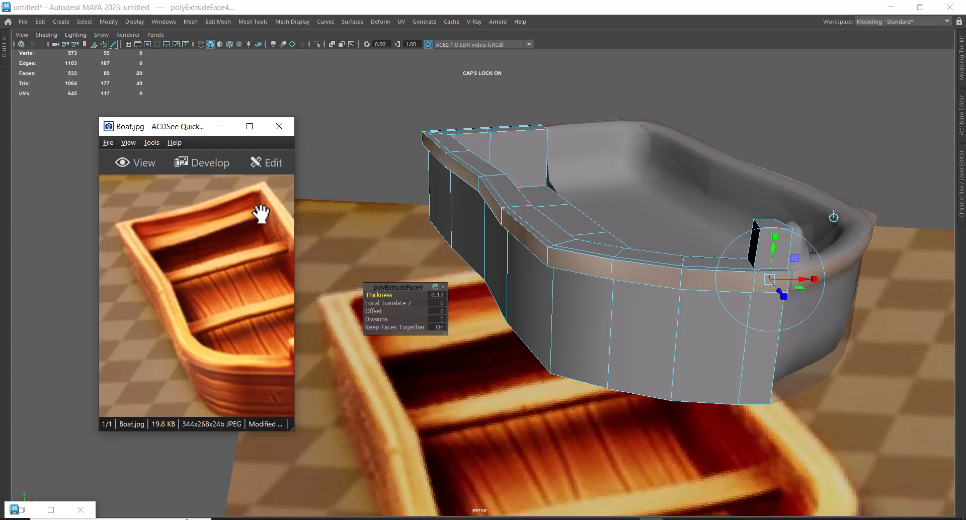
# Step: Compare the model's stern corner and protruding rim with the sides and rim in the Boat.jpg reference
pyautogui.keyDown('alt'); pyautogui.moveTo(671, 130); pyautogui.dragTo(563, 140); pyautogui.keyUp('alt')
pyautogui.scroll(3, 563, 140)
pyautogui.keyDown('alt'); pyautogui.moveTo(563, 139); pyautogui.dragTo(643, 276, button='middle'); pyautogui.keyUp('alt')
pyautogui.keyDown('alt'); pyautogui.moveTo(642, 277); pyautogui.dragTo(548, 228); pyautogui.keyUp('alt')
pyautogui.scroll(2, 526, 236)
pyautogui.scroll(-2, 527, 236)
pyautogui.moveTo(216, 302); pyautogui.dragTo(195, 276)
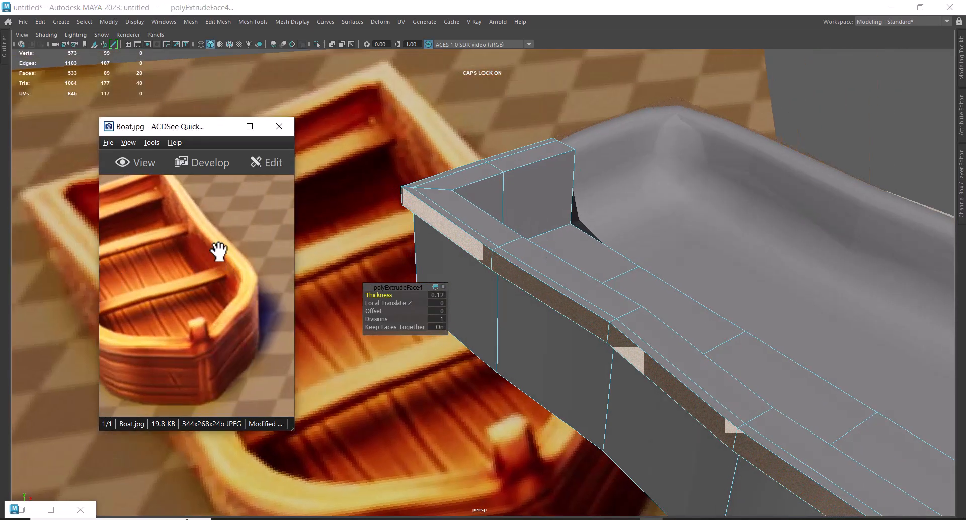
pyautogui.moveTo(211, 272); pyautogui.dragTo(181, 280)
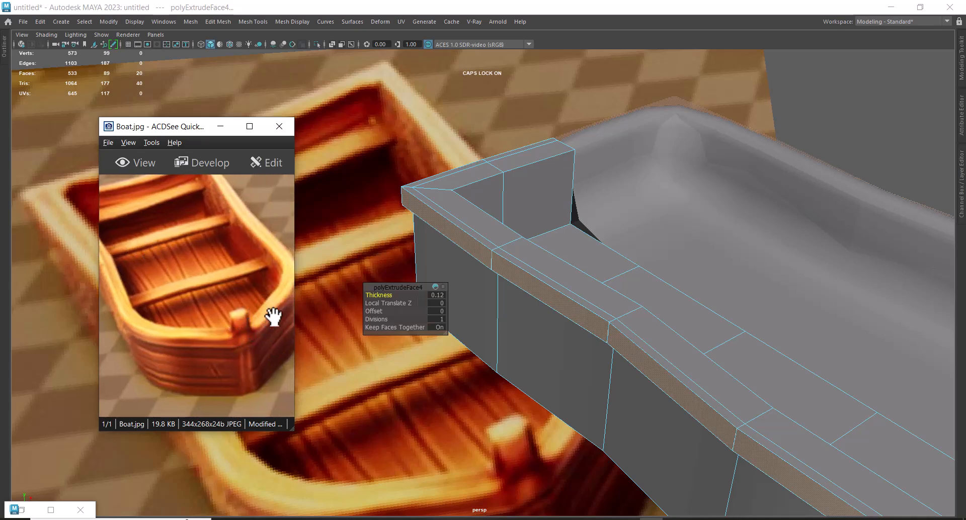
pyautogui.moveTo(248, 248); pyautogui.dragTo(255, 268)
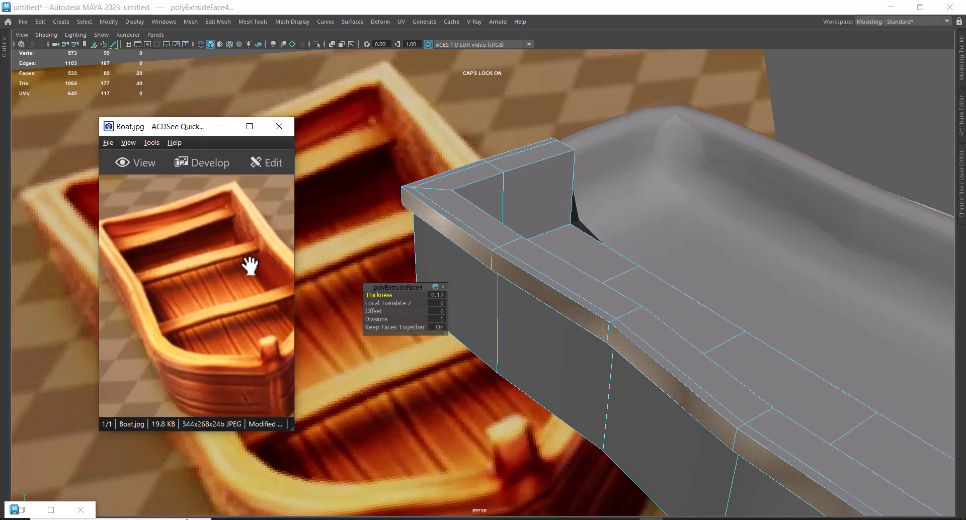
# Step: Enlarge the stern in the Boat.jpg reference and examine the inner back wall against the model
pyautogui.scroll(3, 250, 266)
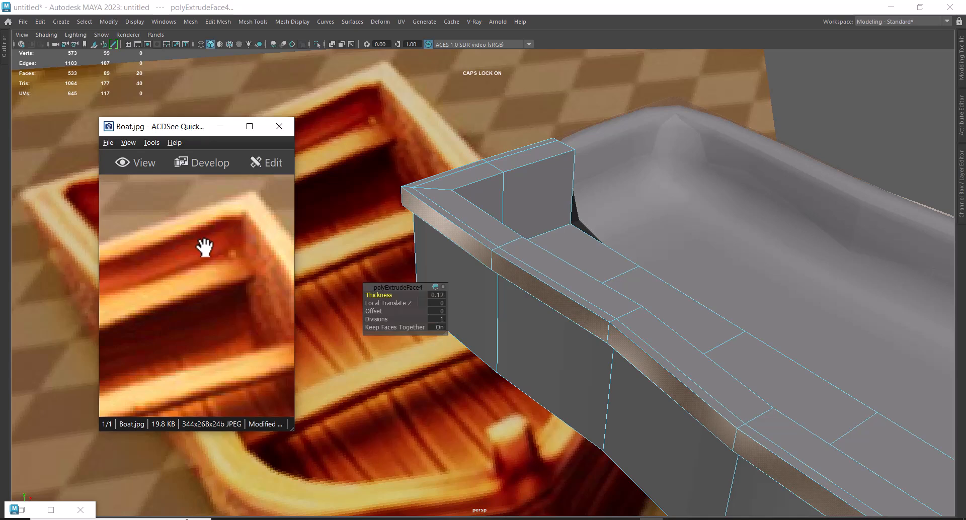
pyautogui.moveTo(209, 247); pyautogui.dragTo(131, 302)
pyautogui.keyDown('alt'); pyautogui.moveTo(641, 200); pyautogui.dragTo(643, 250); pyautogui.keyUp('alt')
pyautogui.moveTo(265, 345); pyautogui.dragTo(205, 338)
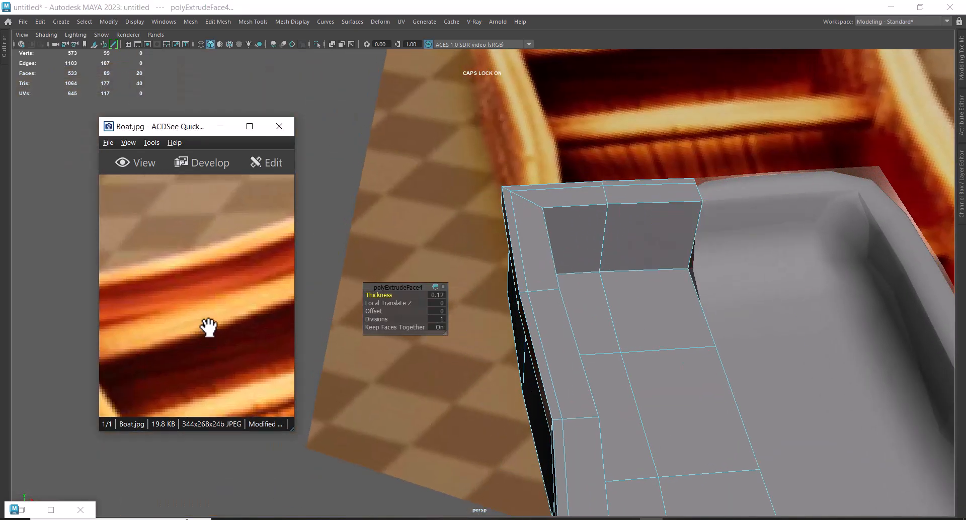
pyautogui.scroll(-2, 208, 327)
pyautogui.keyDown('alt'); pyautogui.moveTo(733, 272); pyautogui.dragTo(635, 197); pyautogui.keyUp('alt')
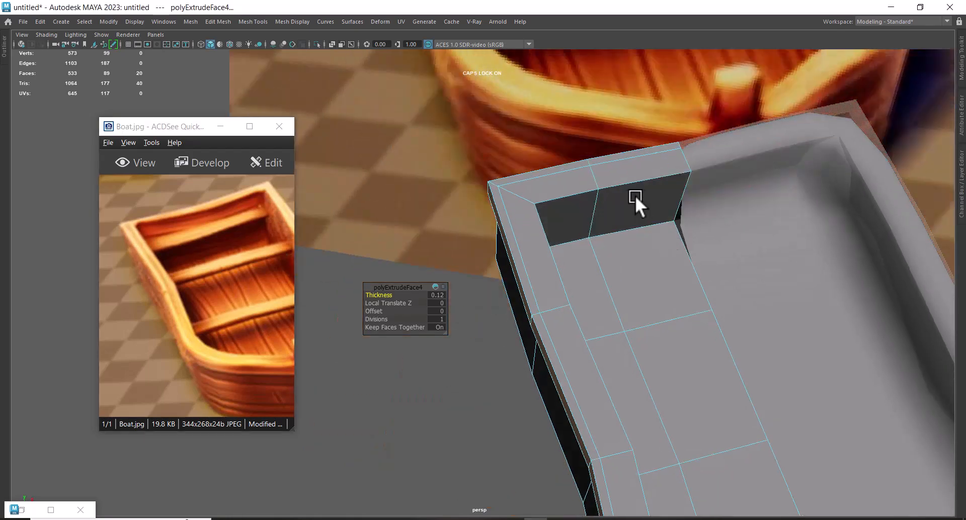
# Step: Select the two inner faces of the stern wall and extrude them with an Offset of 0.09
pyautogui.keyDown('alt'); pyautogui.moveTo(636, 197); pyautogui.dragTo(654, 199, button='right'); pyautogui.keyUp('alt')
pyautogui.keyDown('alt'); pyautogui.moveTo(653, 199); pyautogui.dragTo(660, 221, button='middle'); pyautogui.keyUp('alt')
pyautogui.moveTo(660, 221)
pyautogui.keyDown('alt'); pyautogui.mouseDown(button='right')
pyautogui.moveTo(666, 233)
pyautogui.moveTo(682, 134)
pyautogui.mouseUp(button='right'); pyautogui.keyUp('alt')
pyautogui.rightClick(681, 205)
pyautogui.moveTo(716, 193)
pyautogui.keyDown('alt'); pyautogui.mouseDown()
pyautogui.moveTo(654, 253)
pyautogui.moveTo(657, 278)
pyautogui.mouseUp(); pyautogui.keyUp('alt')
pyautogui.moveTo(661, 276); pyautogui.dragTo(663, 262, button='right')
pyautogui.click(692, 308)
pyautogui.keyDown('shift'); pyautogui.click(621, 307); pyautogui.keyUp('shift')
pyautogui.keyDown('alt'); pyautogui.moveTo(620, 307); pyautogui.dragTo(686, 322); pyautogui.keyUp('alt')
pyautogui.keyDown('shift'); pyautogui.moveTo(751, 201); pyautogui.dragTo(750, 230, button='right'); pyautogui.keyUp('shift')
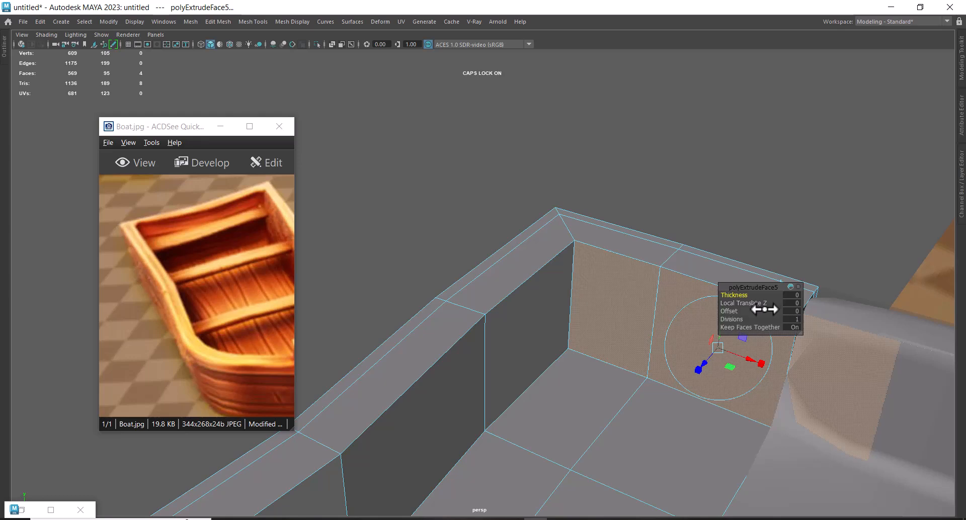
pyautogui.moveTo(734, 312); pyautogui.dragTo(737, 312)
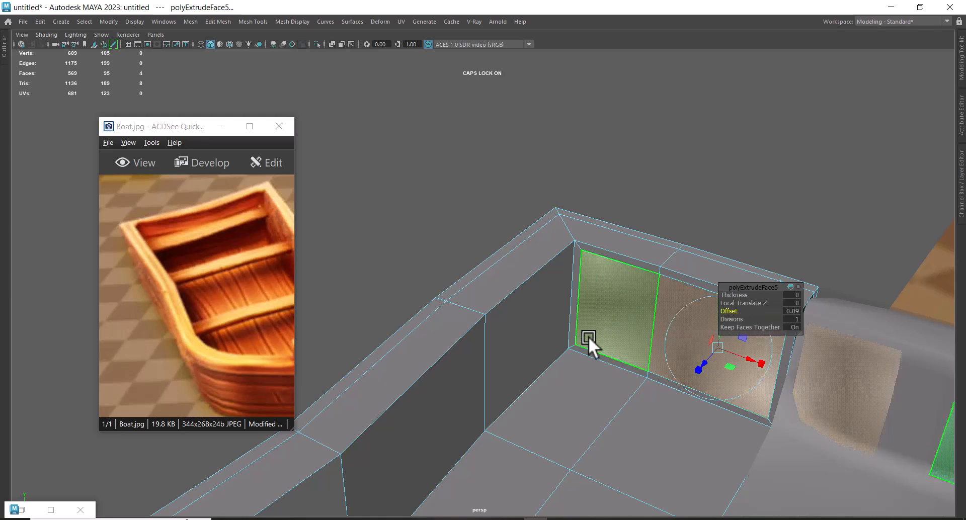
pyautogui.moveTo(256, 246); pyautogui.dragTo(184, 252)
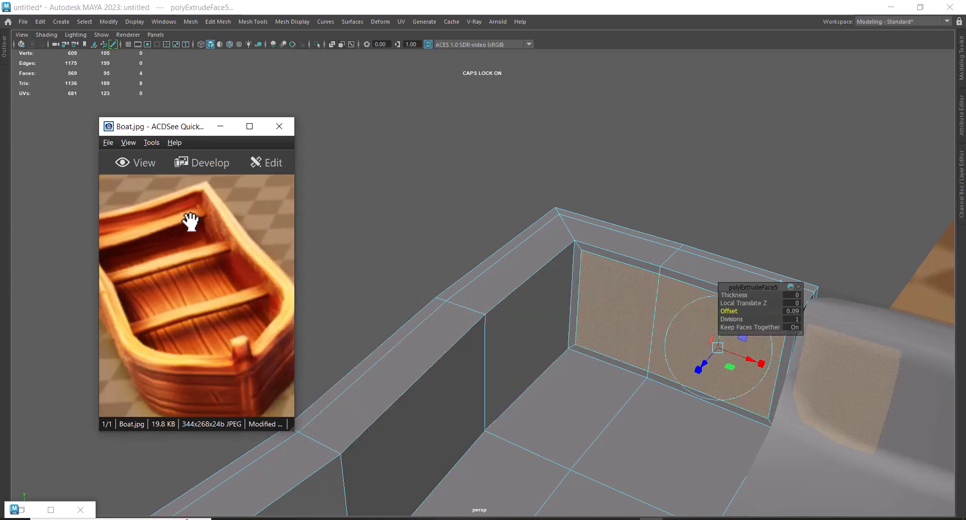
# Step: Undo the last extrusion of the stern wall's inner faces
pyautogui.keyDown('alt'); pyautogui.moveTo(588, 274); pyautogui.dragTo(623, 320); pyautogui.keyUp('alt')
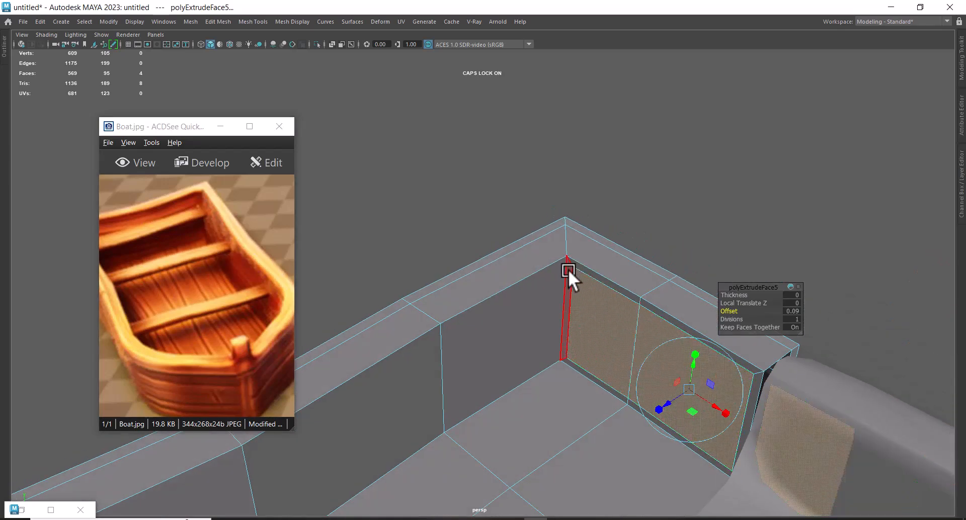
pyautogui.keyDown('alt'); pyautogui.moveTo(568, 270); pyautogui.dragTo(643, 248, button='right'); pyautogui.keyUp('alt')
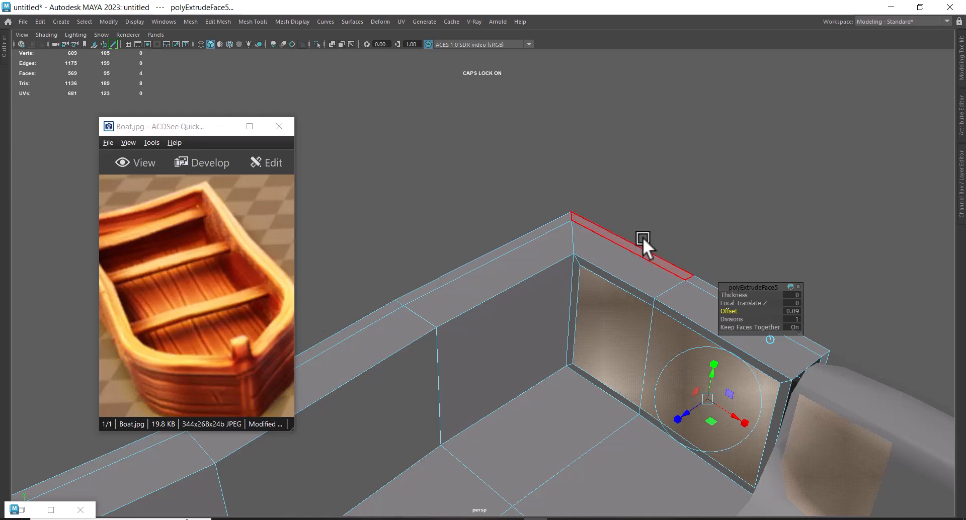
pyautogui.hotkey('ctrl', 'z')
pyautogui.hotkey('ctrl', 'z')
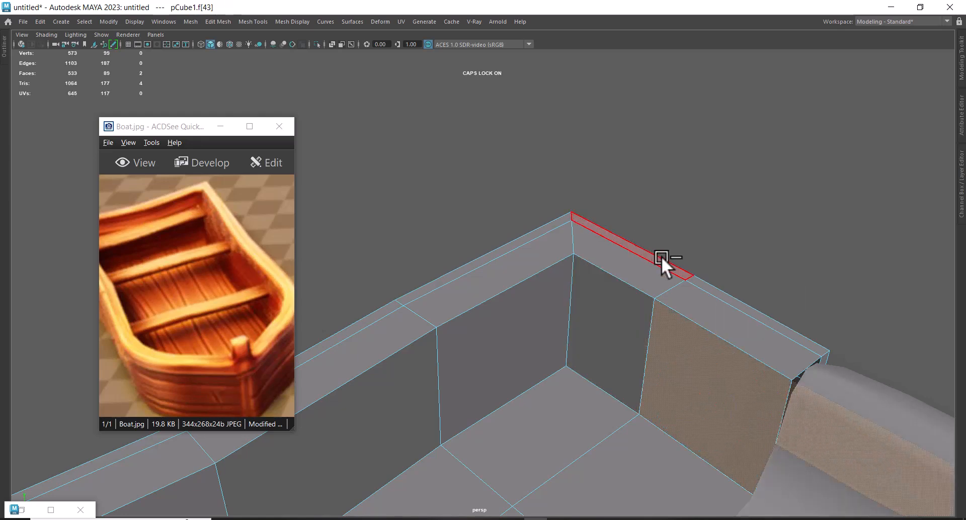
# Step: Extrude the two inner stern wall faces with a Local Translate Z of -0.05 and an Offset of 0.12
pyautogui.keyDown('shift'); pyautogui.click(614, 334); pyautogui.keyUp('shift')
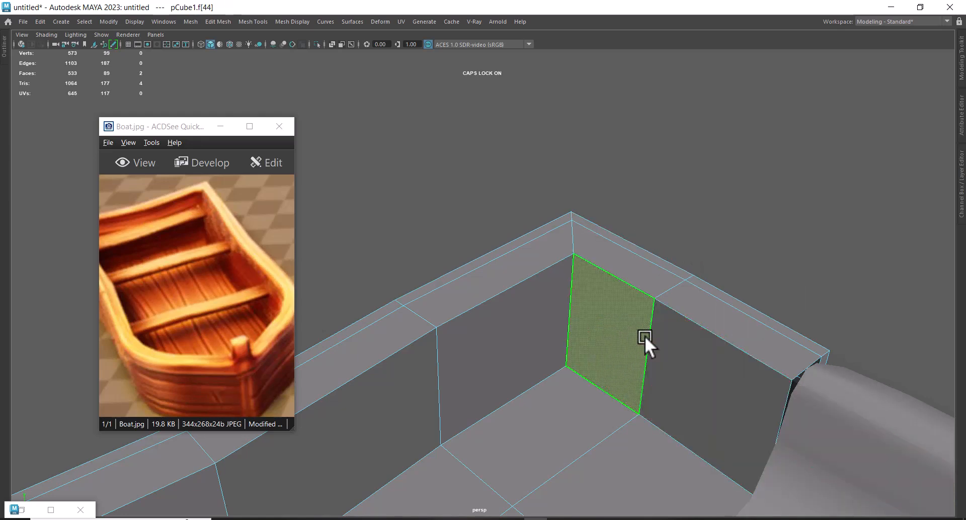
pyautogui.keyDown('shift'); pyautogui.moveTo(745, 209); pyautogui.dragTo(745, 235, button='right'); pyautogui.keyUp('shift')
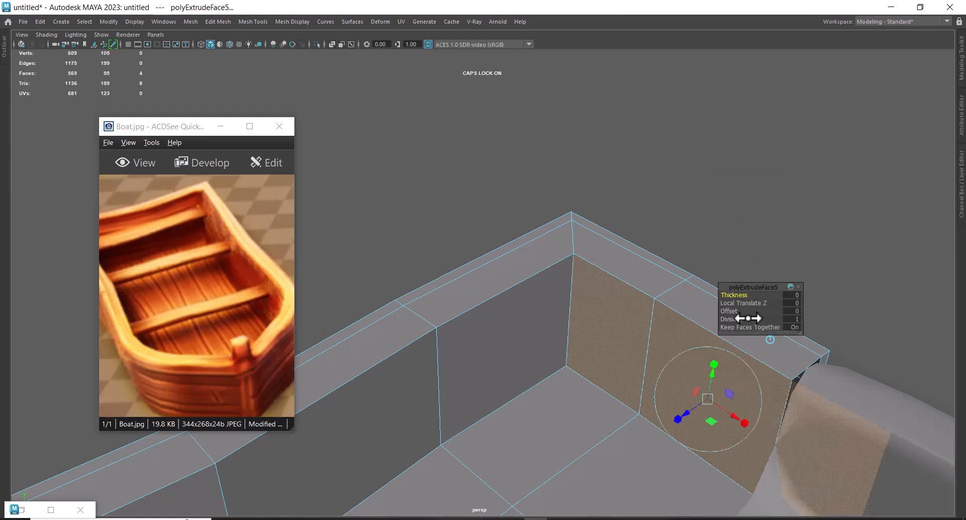
pyautogui.moveTo(732, 312); pyautogui.dragTo(739, 303)
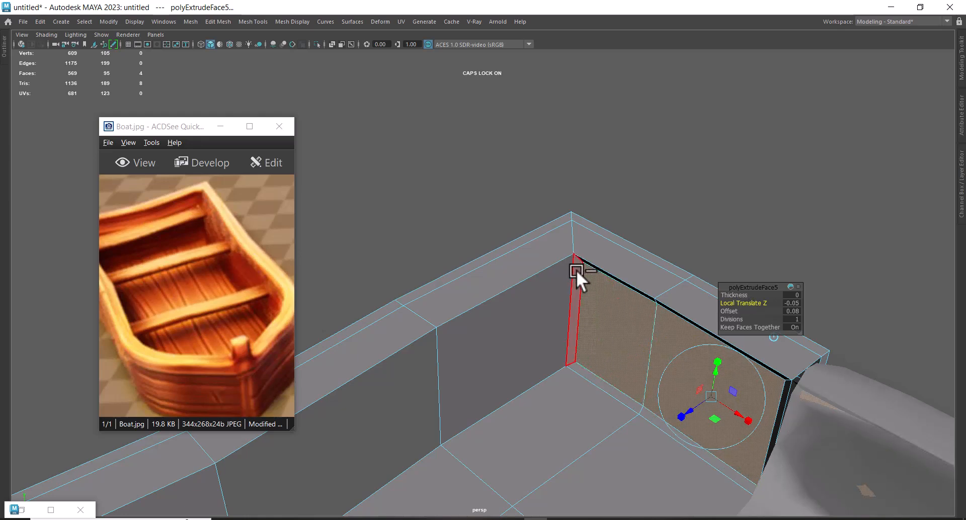
pyautogui.moveTo(669, 330)
pyautogui.keyDown('alt'); pyautogui.mouseDown()
pyautogui.moveTo(673, 313)
pyautogui.moveTo(661, 316)
pyautogui.mouseUp(); pyautogui.keyUp('alt')
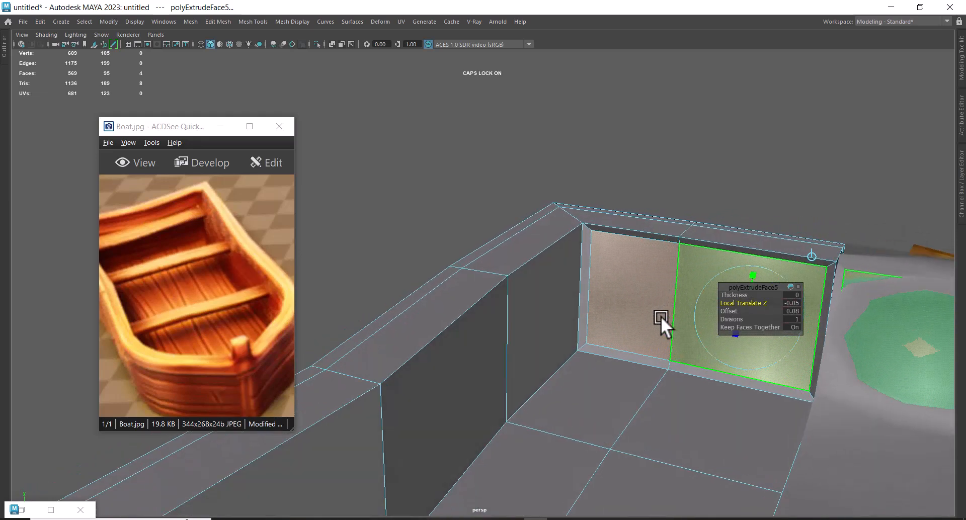
pyautogui.moveTo(734, 311); pyautogui.dragTo(734, 311)
# Step: Inspect the stern recess and undo its extrusion
pyautogui.keyDown('alt'); pyautogui.moveTo(618, 306); pyautogui.dragTo(672, 296); pyautogui.keyUp('alt')
pyautogui.keyDown('alt'); pyautogui.moveTo(753, 180); pyautogui.dragTo(692, 231); pyautogui.keyUp('alt')
pyautogui.keyDown('alt'); pyautogui.moveTo(624, 240); pyautogui.dragTo(642, 229); pyautogui.keyUp('alt')
pyautogui.hotkey('ctrl', 'z')
pyautogui.hotkey('ctrl', 'z')
pyautogui.hotkey('ctrl', 'z')
pyautogui.hotkey('ctrl', 'z')
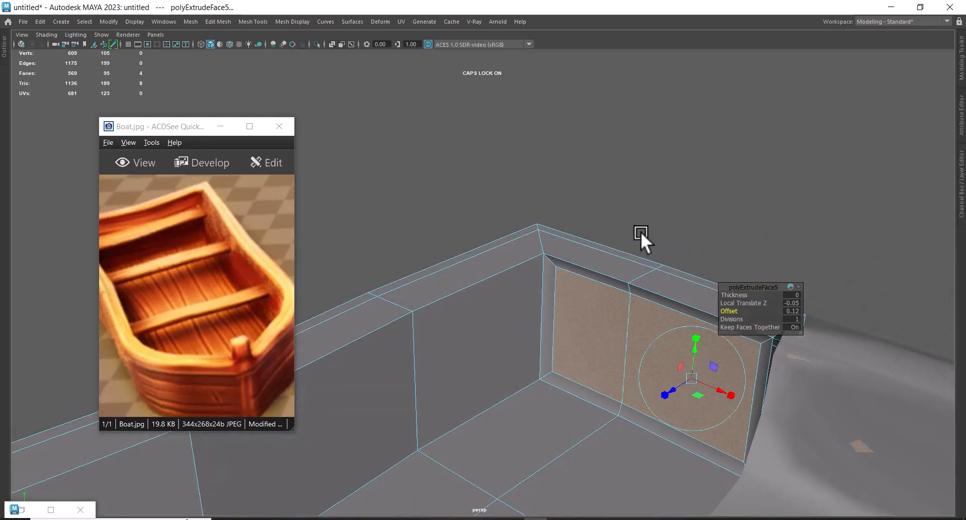
pyautogui.hotkey('ctrl', 'z')
pyautogui.hotkey('ctrl', 'z')
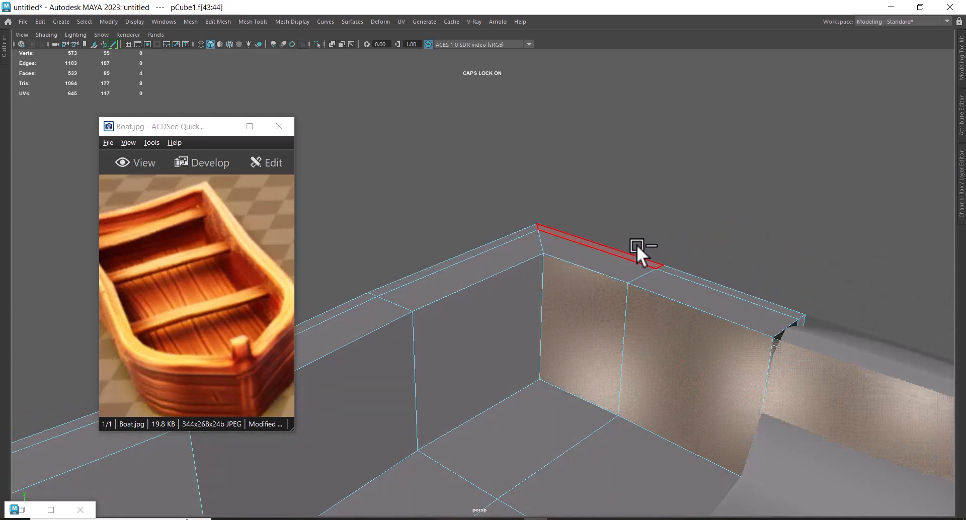
# Step: Insert an edge loop around the hull's inner walls just below the rim
pyautogui.moveTo(675, 195); pyautogui.dragTo(780, 116, button='right')
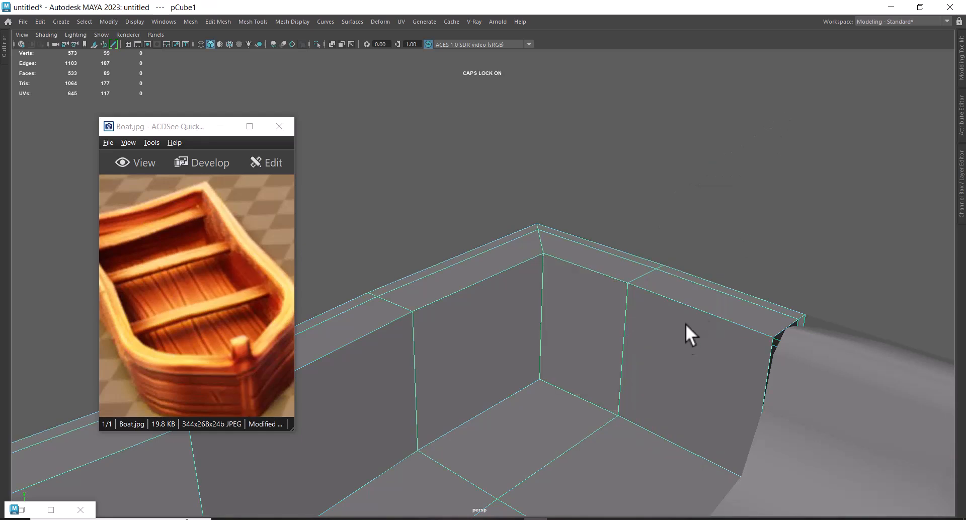
pyautogui.keyDown('shift'); pyautogui.moveTo(654, 264); pyautogui.dragTo(611, 260, button='right'); pyautogui.keyUp('shift')
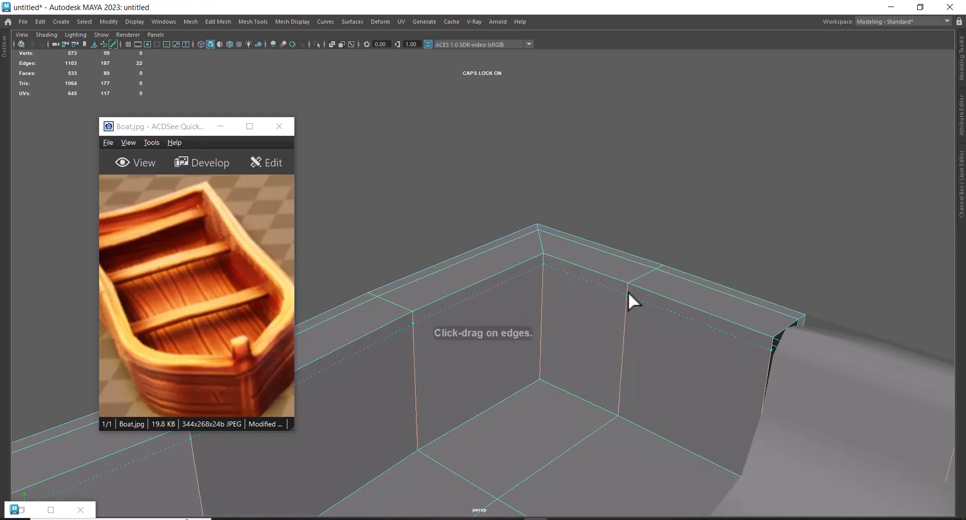
pyautogui.click(628, 292)
# Step: Extrude the two inner stern wall faces below the new loop with a Thickness of -0.1 and an Offset of 0.07
pyautogui.rightClick(691, 184)
pyautogui.moveTo(691, 184); pyautogui.dragTo(703, 217, button='right')
pyautogui.click(661, 328)
pyautogui.keyDown('shift'); pyautogui.click(606, 322); pyautogui.keyUp('shift')
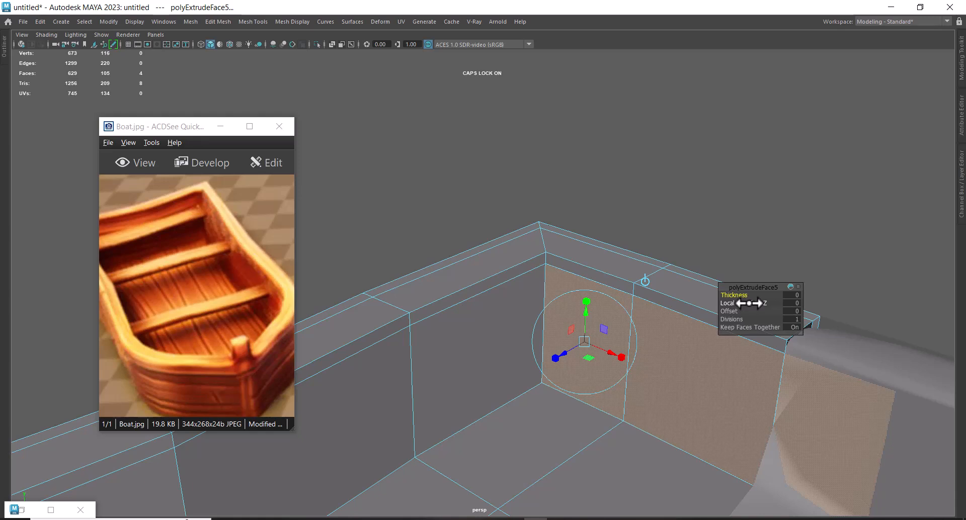
pyautogui.moveTo(740, 296); pyautogui.dragTo(738, 309)
pyautogui.keyDown('alt'); pyautogui.moveTo(579, 358); pyautogui.dragTo(455, 347); pyautogui.keyUp('alt')
pyautogui.keyDown('alt'); pyautogui.moveTo(643, 278); pyautogui.dragTo(504, 277, button='middle'); pyautogui.keyUp('alt')
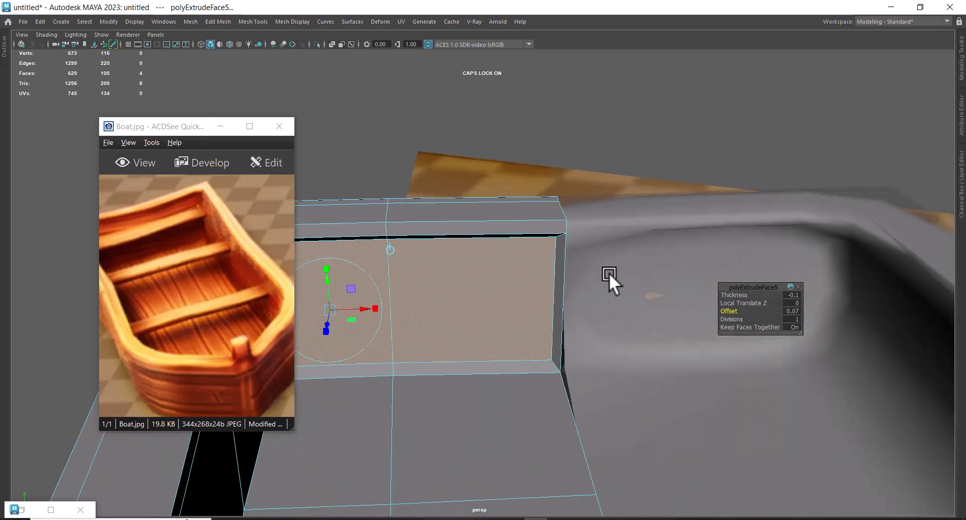
pyautogui.keyDown('alt'); pyautogui.moveTo(428, 298); pyautogui.dragTo(558, 328); pyautogui.keyUp('alt')
pyautogui.moveTo(551, 230); pyautogui.dragTo(664, 186, button='right')
pyautogui.keyDown('alt'); pyautogui.moveTo(665, 186); pyautogui.dragTo(564, 311); pyautogui.keyUp('alt')
# Step: Split the hull's crosswise edge ring to add a lengthwise edge loop through the floor and stern beside the centre line
pyautogui.moveTo(205, 270); pyautogui.dragTo(246, 294)
pyautogui.keyDown('alt'); pyautogui.moveTo(843, 197); pyautogui.dragTo(758, 255); pyautogui.keyUp('alt')
pyautogui.moveTo(765, 223); pyautogui.dragTo(766, 204, button='right')
pyautogui.click(766, 208)
pyautogui.keyDown('ctrl'); pyautogui.moveTo(825, 161); pyautogui.dragTo(838, 253, button='right'); pyautogui.keyUp('ctrl')
pyautogui.keyDown('alt'); pyautogui.moveTo(781, 320); pyautogui.dragTo(705, 330, button='right'); pyautogui.keyUp('alt')
pyautogui.keyDown('alt'); pyautogui.moveTo(705, 330); pyautogui.dragTo(783, 103, button='middle'); pyautogui.keyUp('alt')
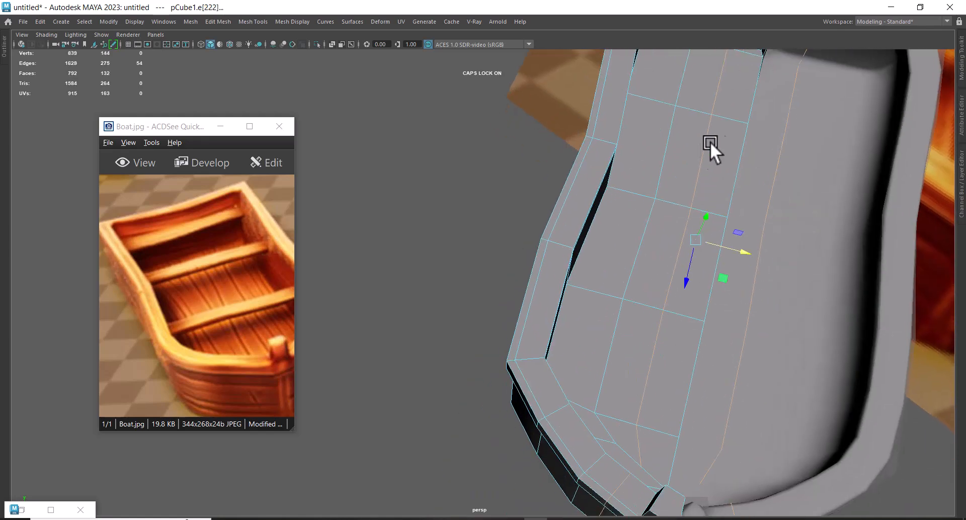
pyautogui.keyDown('alt'); pyautogui.moveTo(733, 122); pyautogui.dragTo(720, 206, button='middle'); pyautogui.keyUp('alt')
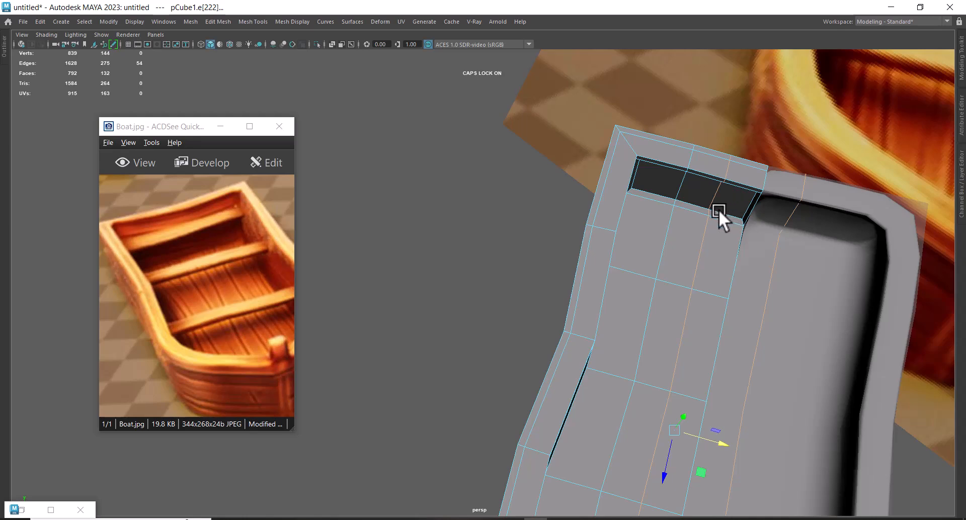
pyautogui.keyDown('alt'); pyautogui.moveTo(738, 192); pyautogui.dragTo(657, 128); pyautogui.keyUp('alt')
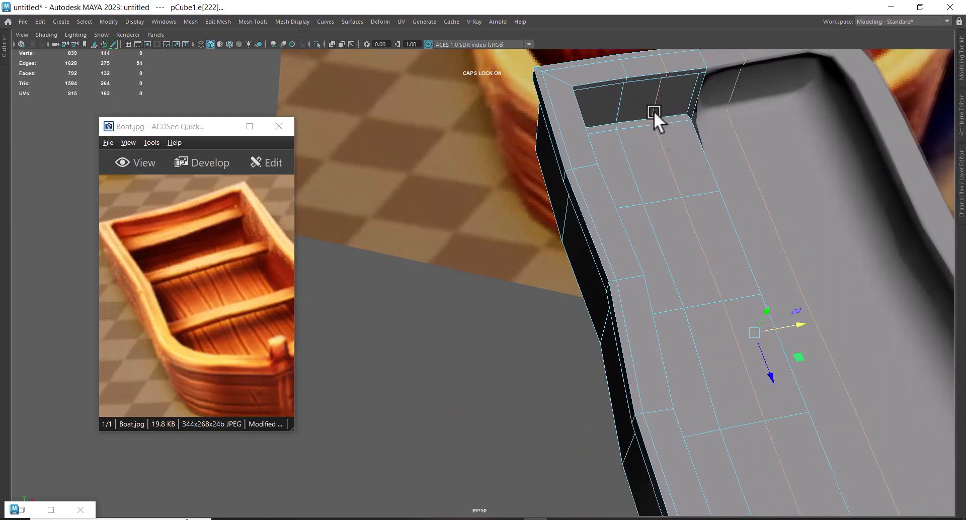
pyautogui.keyDown('alt'); pyautogui.moveTo(651, 162); pyautogui.dragTo(702, 175); pyautogui.keyUp('alt')
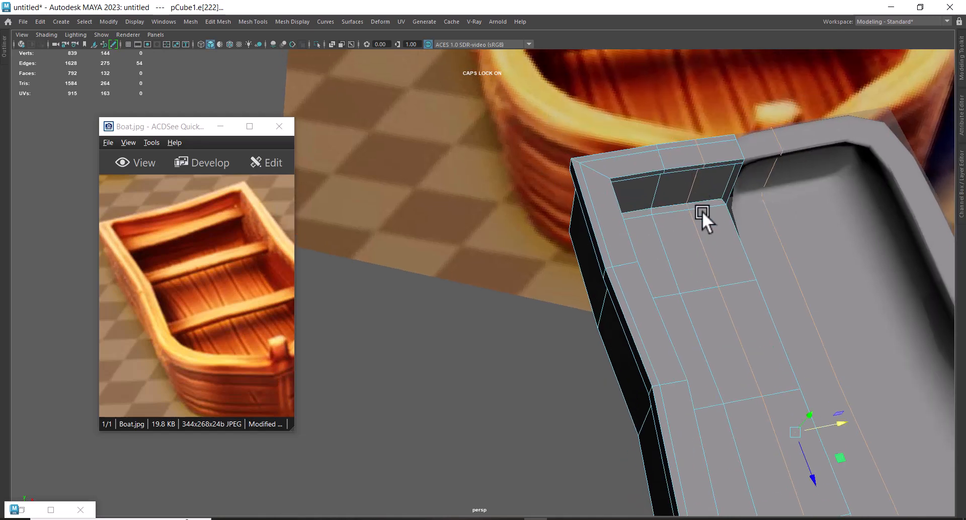
pyautogui.keyDown('alt'); pyautogui.moveTo(707, 230); pyautogui.dragTo(744, 362); pyautogui.keyUp('alt')
# Step: Select the new loop's edges across the stern rim and walls and move them slightly toward the bow
pyautogui.keyDown('alt'); pyautogui.moveTo(744, 363); pyautogui.dragTo(749, 363, button='right'); pyautogui.keyUp('alt')
pyautogui.click(615, 325)
pyautogui.keyDown('alt'); pyautogui.moveTo(635, 327); pyautogui.dragTo(620, 349); pyautogui.keyUp('alt')
pyautogui.doubleClick(502, 384)
pyautogui.keyDown('alt'); pyautogui.moveTo(488, 363); pyautogui.dragTo(653, 334); pyautogui.keyUp('alt')
pyautogui.keyDown('shift'); pyautogui.doubleClick(549, 310); pyautogui.keyUp('shift')
pyautogui.keyDown('alt'); pyautogui.moveTo(542, 307); pyautogui.dragTo(503, 252); pyautogui.keyUp('alt')
pyautogui.moveTo(537, 376); pyautogui.dragTo(541, 378)
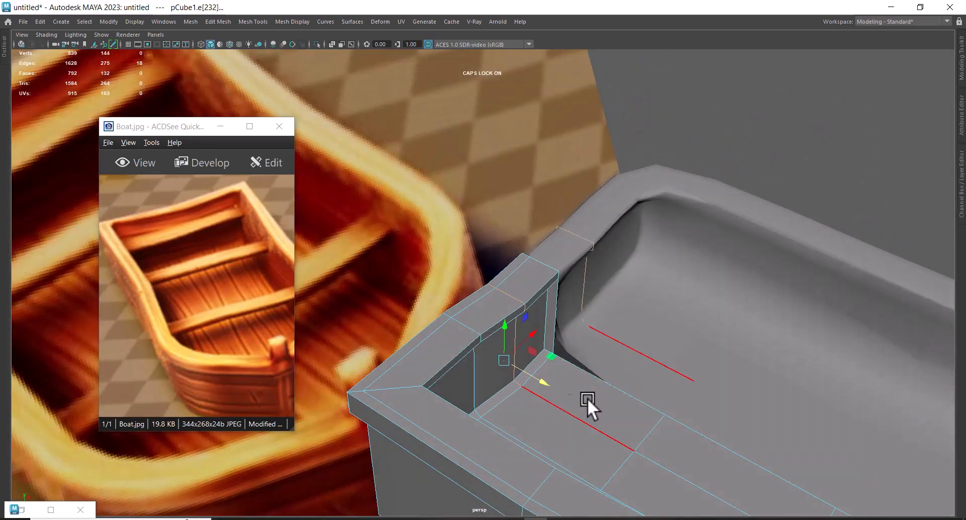
# Step: Select the whole lengthwise loop, exclude its stern section, and delete the remaining edges
pyautogui.keyDown('alt'); pyautogui.moveTo(703, 442); pyautogui.dragTo(654, 375, button='middle'); pyautogui.keyUp('alt')
pyautogui.keyDown('alt'); pyautogui.moveTo(654, 374); pyautogui.dragTo(660, 316); pyautogui.keyUp('alt')
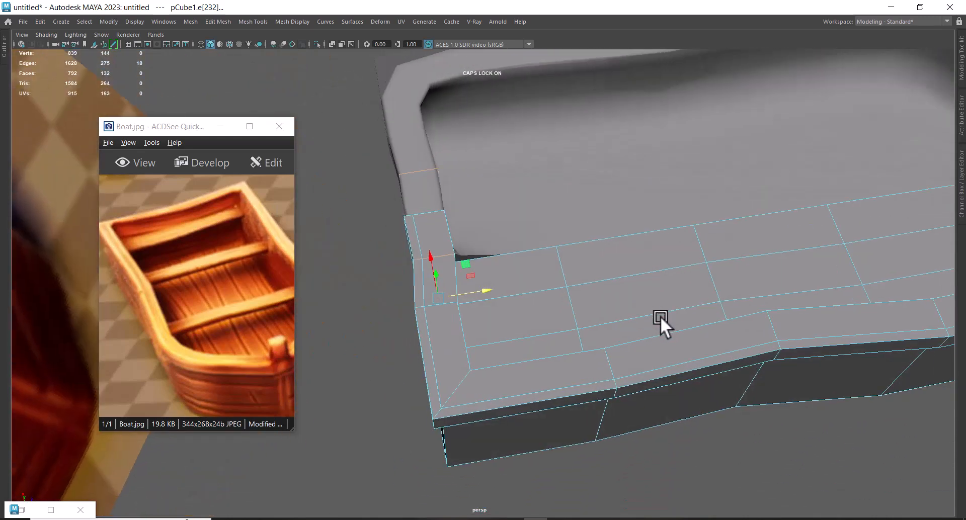
pyautogui.keyDown('shift'); pyautogui.doubleClick(512, 295); pyautogui.keyUp('shift')
pyautogui.keyDown('alt'); pyautogui.moveTo(600, 310); pyautogui.dragTo(391, 144); pyautogui.keyUp('alt')
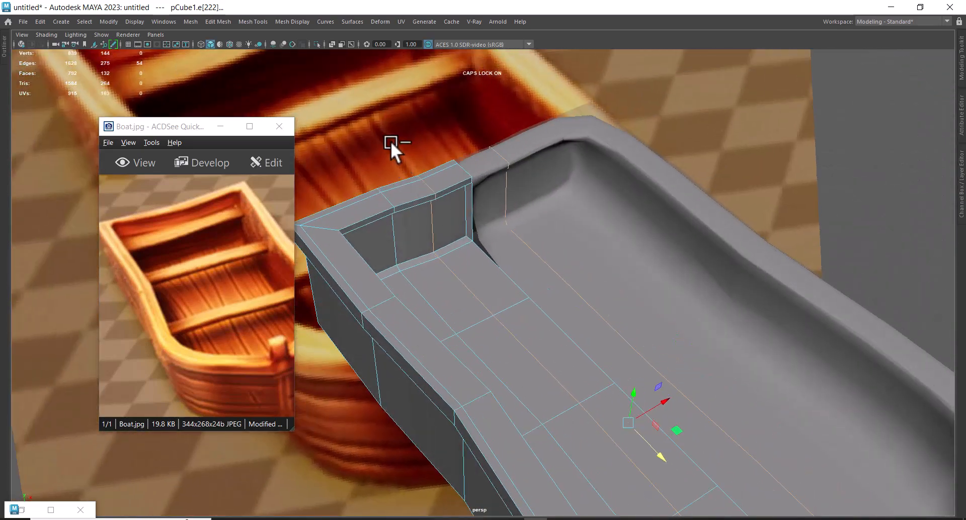
pyautogui.keyDown('ctrl'); pyautogui.doubleClick(426, 245); pyautogui.keyUp('ctrl')
pyautogui.keyDown('ctrl'); pyautogui.moveTo(433, 252); pyautogui.dragTo(440, 257); pyautogui.keyUp('ctrl')
pyautogui.keyDown('alt'); pyautogui.moveTo(458, 299); pyautogui.dragTo(568, 237); pyautogui.keyUp('alt')
pyautogui.keyDown('shift'); pyautogui.moveTo(748, 150); pyautogui.dragTo(581, 246, button='right'); pyautogui.keyUp('shift')
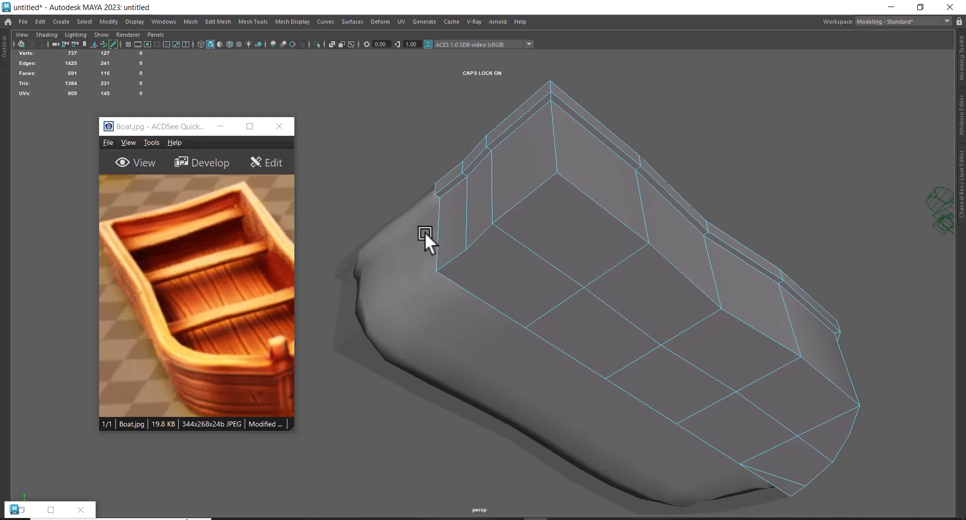
# Step: Delete the leftover end face of the stern recess at the hull's centre seam
pyautogui.keyDown('alt'); pyautogui.moveTo(723, 190); pyautogui.dragTo(573, 260); pyautogui.keyUp('alt')
pyautogui.moveTo(436, 175); pyautogui.dragTo(484, 157, button='right')
pyautogui.keyDown('alt'); pyautogui.moveTo(496, 174); pyautogui.dragTo(460, 157); pyautogui.keyUp('alt')
pyautogui.moveTo(459, 158); pyautogui.dragTo(459, 189, button='right')
pyautogui.click(470, 161)
pyautogui.press('Delete')
# Step: Delete the leftover lengthwise floor edge beside the centre line at the foot of the stern wall
pyautogui.keyDown('alt'); pyautogui.moveTo(492, 214); pyautogui.dragTo(451, 150); pyautogui.keyUp('alt')
pyautogui.moveTo(450, 150); pyautogui.dragTo(457, 120, button='right')
pyautogui.click(471, 131)
pyautogui.keyDown('alt'); pyautogui.moveTo(498, 152); pyautogui.dragTo(533, 148); pyautogui.keyUp('alt')
pyautogui.keyDown('alt'); pyautogui.moveTo(448, 225); pyautogui.dragTo(457, 241); pyautogui.keyUp('alt')
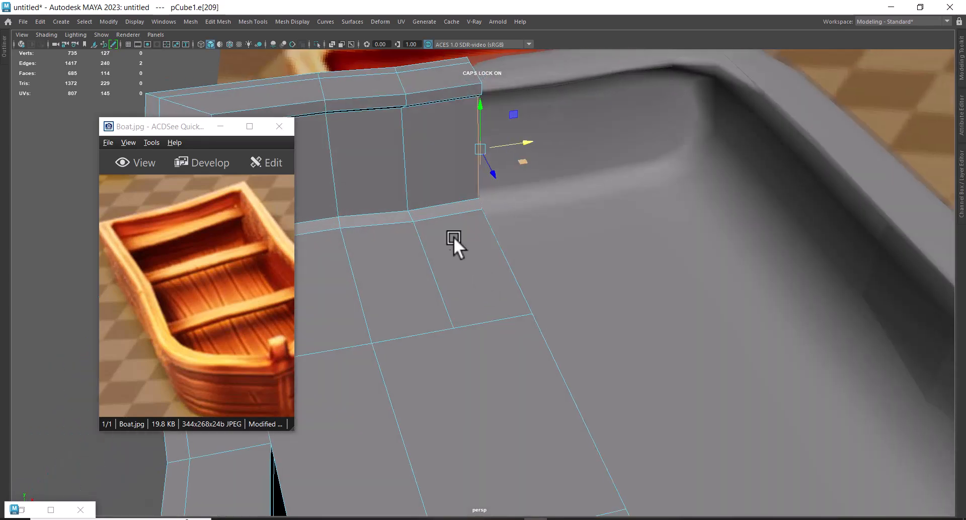
pyautogui.keyDown('alt'); pyautogui.moveTo(457, 241); pyautogui.dragTo(608, 260, button='middle'); pyautogui.keyUp('alt')
pyautogui.click(575, 236)
pyautogui.keyDown('alt'); pyautogui.moveTo(576, 238); pyautogui.dragTo(628, 259); pyautogui.keyUp('alt')
pyautogui.keyDown('shift'); pyautogui.moveTo(625, 200); pyautogui.dragTo(433, 295, button='right'); pyautogui.keyUp('shift')
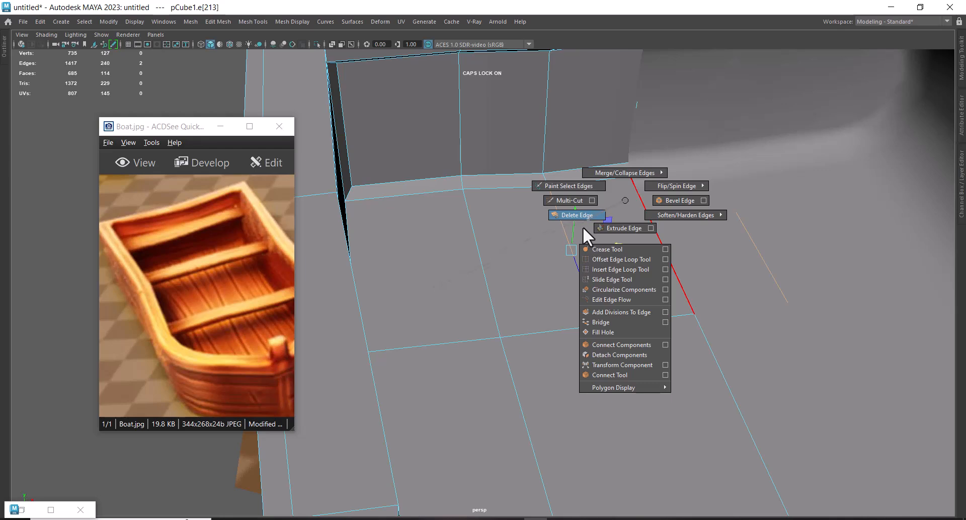
pyautogui.keyDown('shift'); pyautogui.moveTo(619, 204); pyautogui.dragTo(624, 198, button='right'); pyautogui.keyUp('shift')
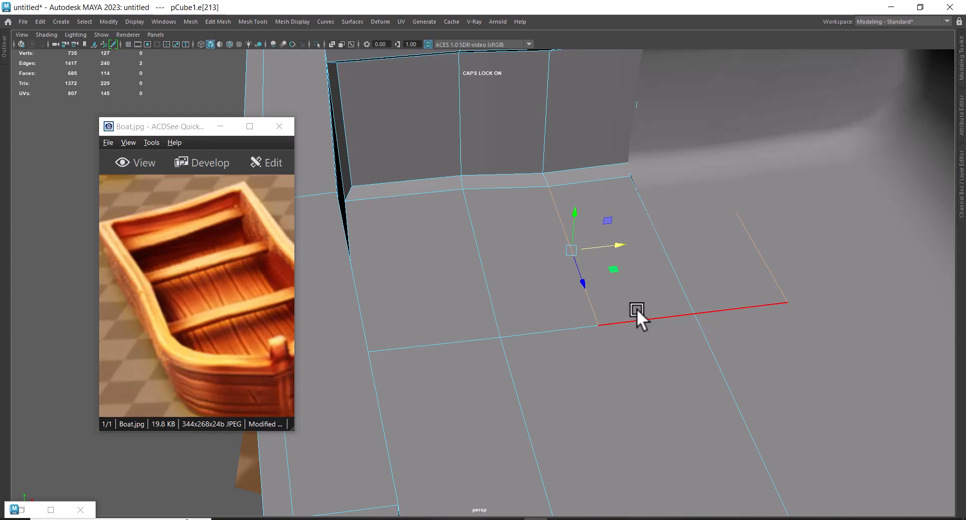
pyautogui.press('Delete')
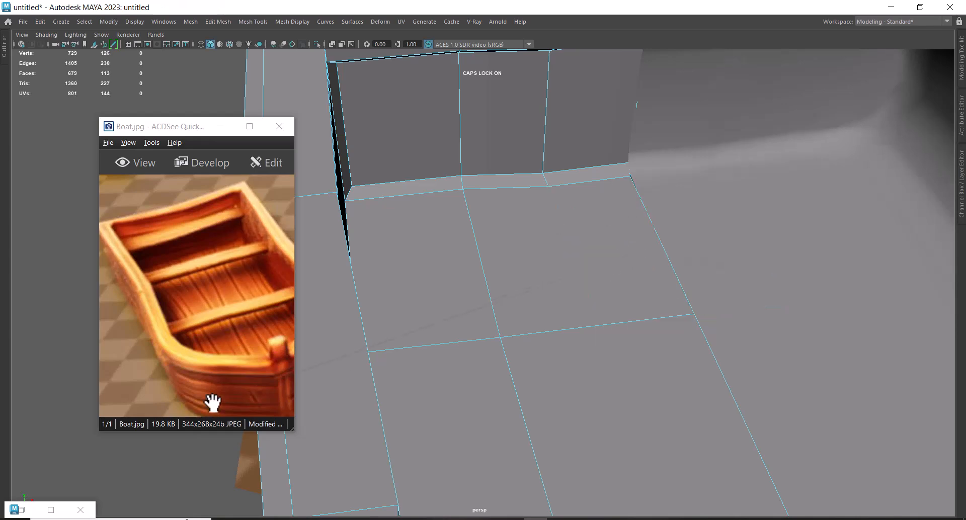
# Step: Cut a diagonal edge across the inner floor from the stern wall's base vertex to the next centre-line vertex
pyautogui.keyDown('alt'); pyautogui.moveTo(576, 249); pyautogui.dragTo(565, 270); pyautogui.keyUp('alt')
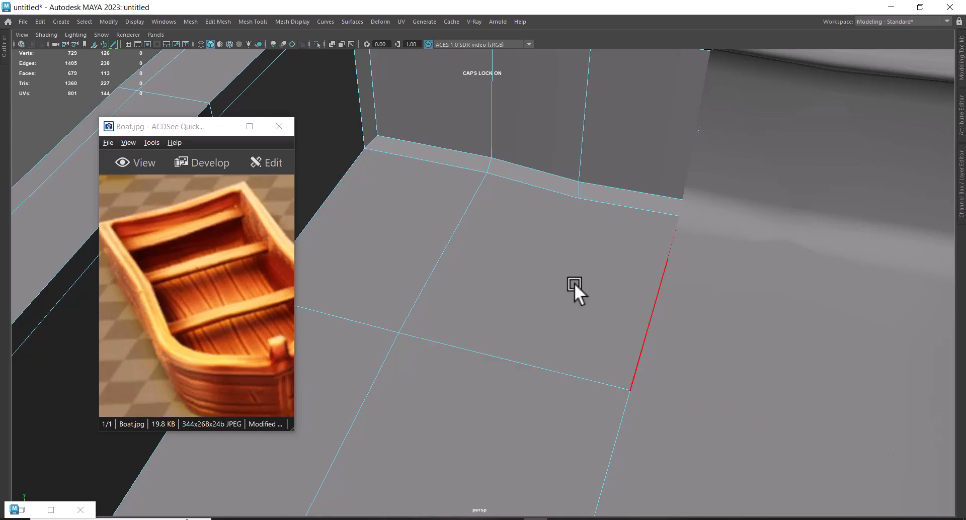
pyautogui.keyDown('alt'); pyautogui.moveTo(584, 219); pyautogui.dragTo(604, 209); pyautogui.keyUp('alt')
pyautogui.keyDown('shift'); pyautogui.moveTo(649, 178); pyautogui.dragTo(574, 179, button='right'); pyautogui.keyUp('shift')
pyautogui.click(642, 413)
pyautogui.rightClick(743, 390)
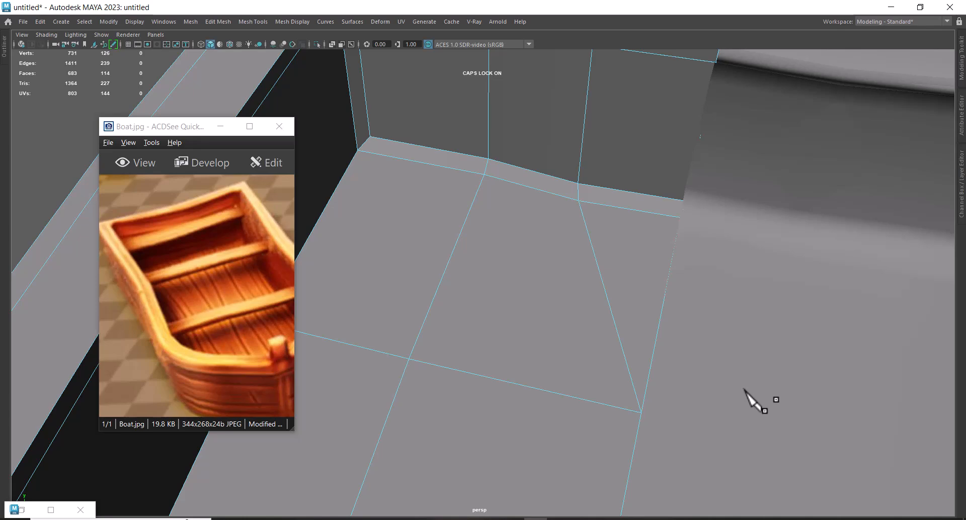
# Step: Cut a matching diagonal edge on the hull's underside from the stern's bottom vertex to the next centre-line vertex
pyautogui.keyDown('alt'); pyautogui.moveTo(615, 374); pyautogui.dragTo(438, 345); pyautogui.keyUp('alt')
pyautogui.click(382, 299)
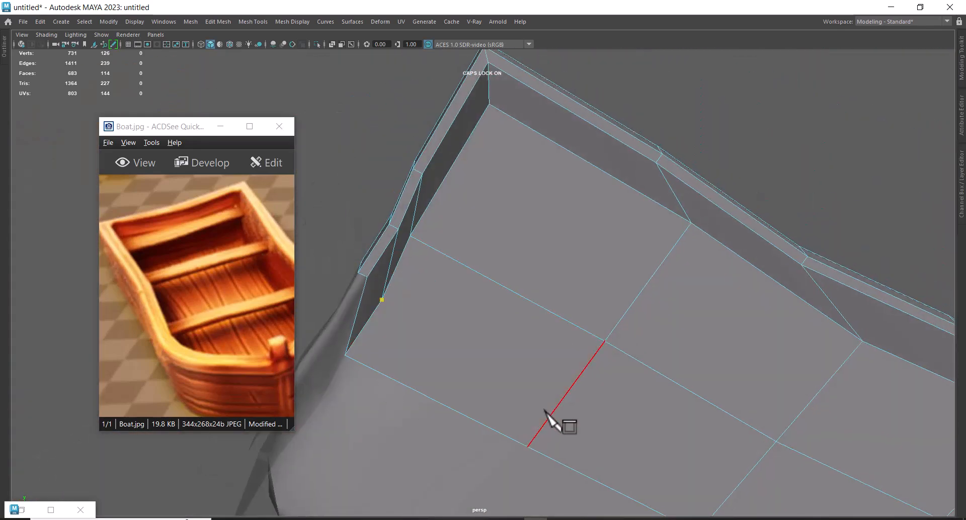
pyautogui.click(528, 447)
pyautogui.rightClick(604, 312)
pyautogui.keyDown('alt'); pyautogui.moveTo(604, 312); pyautogui.dragTo(569, 361); pyautogui.keyUp('alt')
pyautogui.keyDown('alt'); pyautogui.moveTo(610, 316); pyautogui.dragTo(590, 313); pyautogui.keyUp('alt')
pyautogui.keyDown('alt'); pyautogui.moveTo(507, 382); pyautogui.dragTo(510, 342); pyautogui.keyUp('alt')
# Step: Bevel the second crosswise edge loop from the stern with 2 Segments
pyautogui.moveTo(505, 230); pyautogui.dragTo(553, 265, button='right')
pyautogui.keyDown('alt'); pyautogui.moveTo(472, 307); pyautogui.dragTo(515, 347, button='right'); pyautogui.keyUp('alt')
pyautogui.moveTo(505, 230); pyautogui.dragTo(505, 244, button='right')
pyautogui.doubleClick(500, 352)
pyautogui.keyDown('alt'); pyautogui.moveTo(511, 370); pyautogui.dragTo(598, 367); pyautogui.keyUp('alt')
pyautogui.keyDown('shift'); pyautogui.moveTo(567, 296); pyautogui.dragTo(603, 296, button='right'); pyautogui.keyUp('shift')
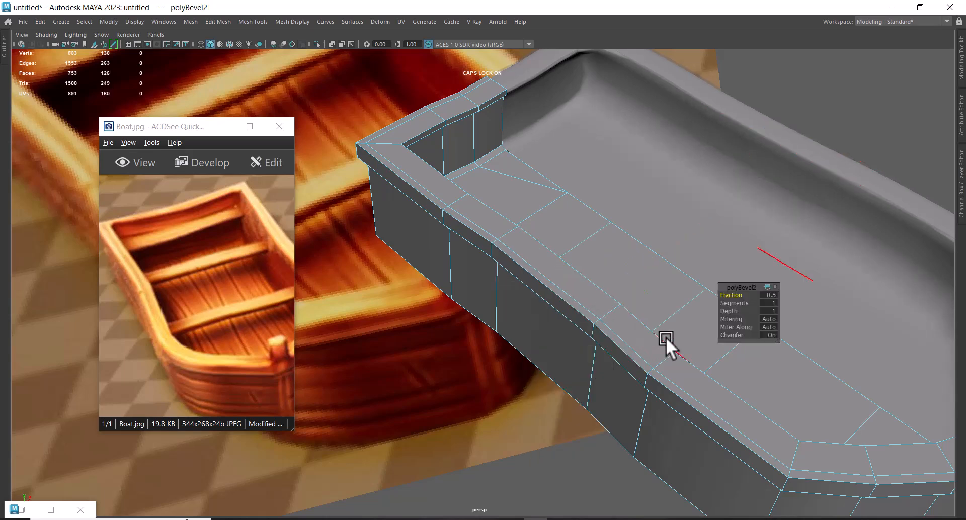
pyautogui.moveTo(740, 303); pyautogui.dragTo(745, 303)
pyautogui.keyDown('alt'); pyautogui.moveTo(572, 359); pyautogui.dragTo(502, 358); pyautogui.keyUp('alt')
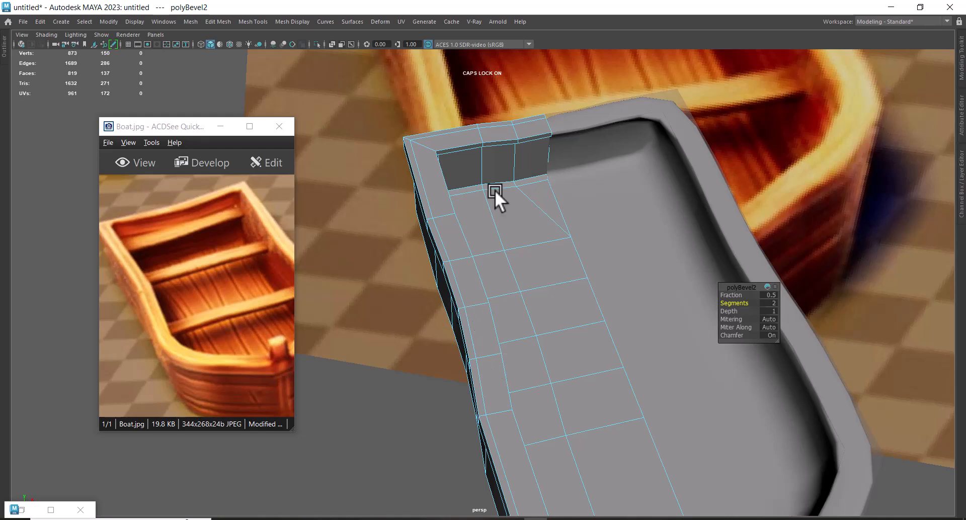
pyautogui.keyDown('alt'); pyautogui.moveTo(494, 189); pyautogui.dragTo(649, 351); pyautogui.keyUp('alt')
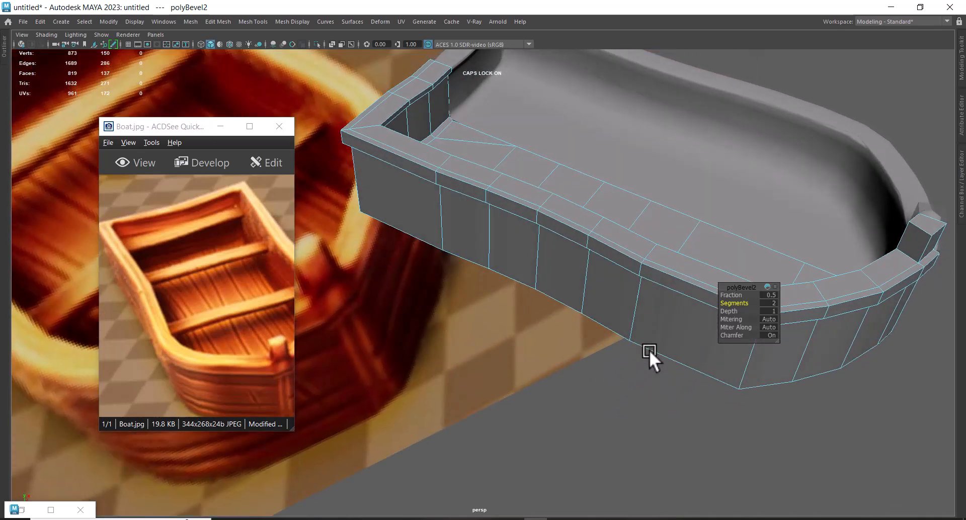
# Step: Bevel the crosswise edge loop just behind the bow curve and adjust the bevel's Fraction
pyautogui.click(635, 302)
pyautogui.keyDown('alt'); pyautogui.moveTo(653, 309); pyautogui.dragTo(663, 277); pyautogui.keyUp('alt')
pyautogui.keyDown('shift'); pyautogui.moveTo(663, 277); pyautogui.dragTo(696, 278, button='right'); pyautogui.keyUp('shift')
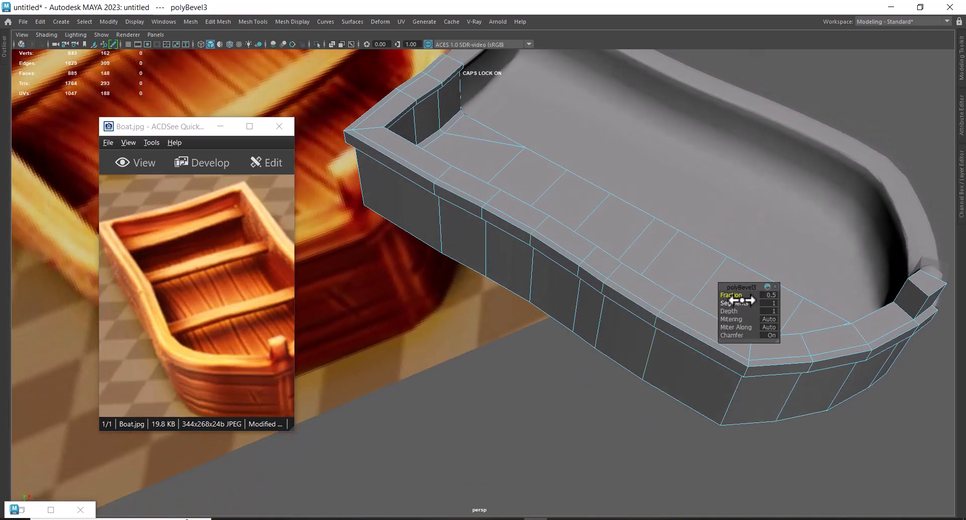
pyautogui.moveTo(737, 295); pyautogui.dragTo(753, 295)
# Step: Select the crosswise edge loop nearest the bow curve and slide it along the hull with the Slide Edge Tool
pyautogui.scroll(1, 574, 271)
pyautogui.click(616, 267)
pyautogui.keyDown('ctrl'); pyautogui.moveTo(638, 244); pyautogui.dragTo(479, 177, button='right'); pyautogui.keyUp('ctrl')
pyautogui.keyDown('alt'); pyautogui.moveTo(744, 328); pyautogui.dragTo(746, 230); pyautogui.keyUp('alt')
pyautogui.doubleClick(677, 207)
pyautogui.keyDown('alt'); pyautogui.moveTo(676, 206); pyautogui.dragTo(558, 278); pyautogui.keyUp('alt')
pyautogui.keyDown('shift'); pyautogui.rightClick(563, 236); pyautogui.keyUp('shift')
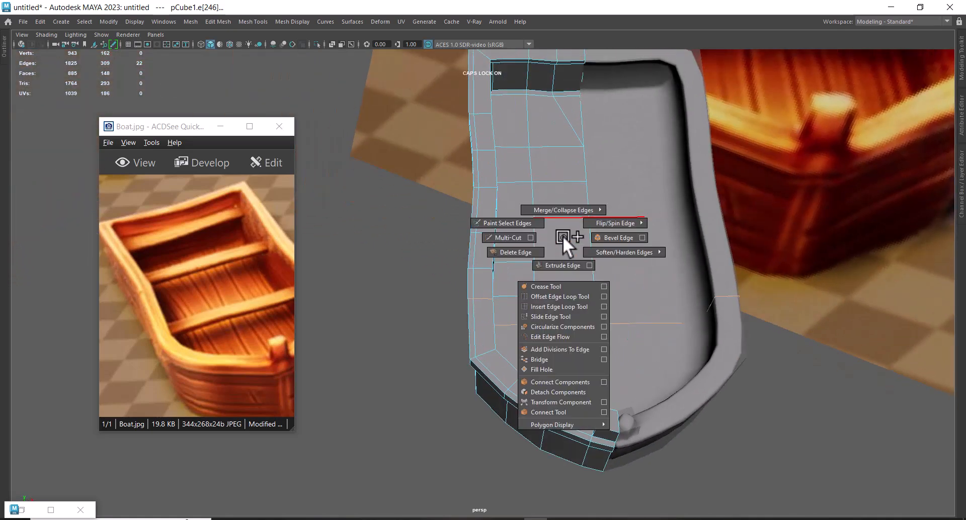
pyautogui.click(561, 317)
pyautogui.moveTo(560, 318)
pyautogui.mouseDown(button='middle')
pyautogui.moveTo(544, 322)
pyautogui.moveTo(560, 309)
pyautogui.mouseUp(button='middle')
# Step: In the top view, select the side vertices just behind the bow curve, shift them toward the bow and move them slightly outward
pyautogui.keyDown('alt'); pyautogui.moveTo(560, 310); pyautogui.dragTo(526, 309); pyautogui.keyUp('alt')
pyautogui.press('space')
pyautogui.moveTo(594, 236); pyautogui.dragTo(543, 245, button='right')
pyautogui.moveTo(443, 260); pyautogui.dragTo(558, 281)
pyautogui.press('w')
pyautogui.moveTo(502, 330); pyautogui.dragTo(501, 339)
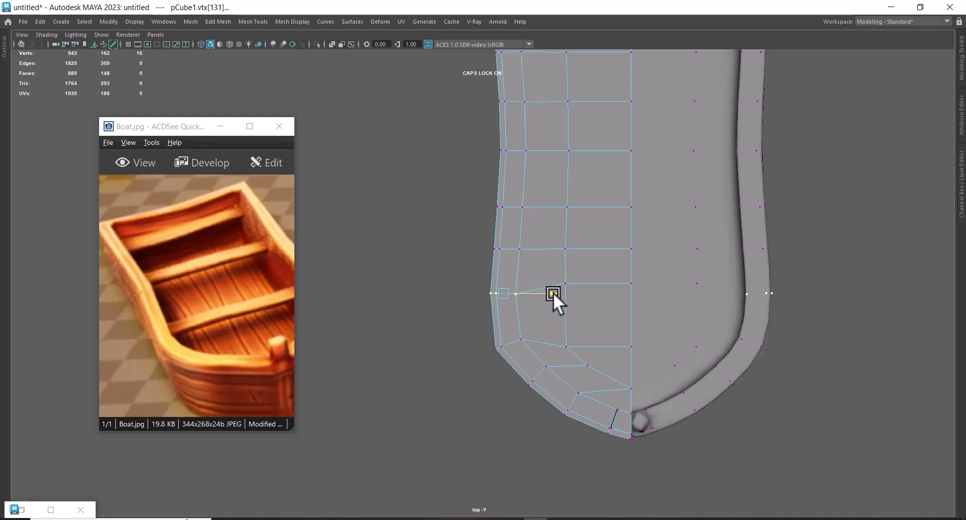
pyautogui.moveTo(553, 292); pyautogui.dragTo(551, 291)
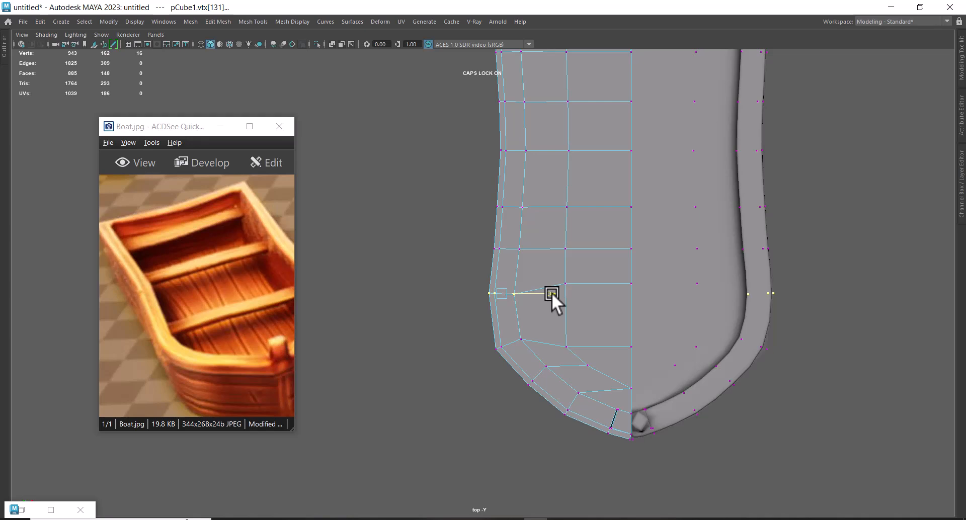
# Step: In the top view, select the two vertex groups along the bow curve in turn and nudge them to round the outline
pyautogui.scroll(-1, 704, 360)
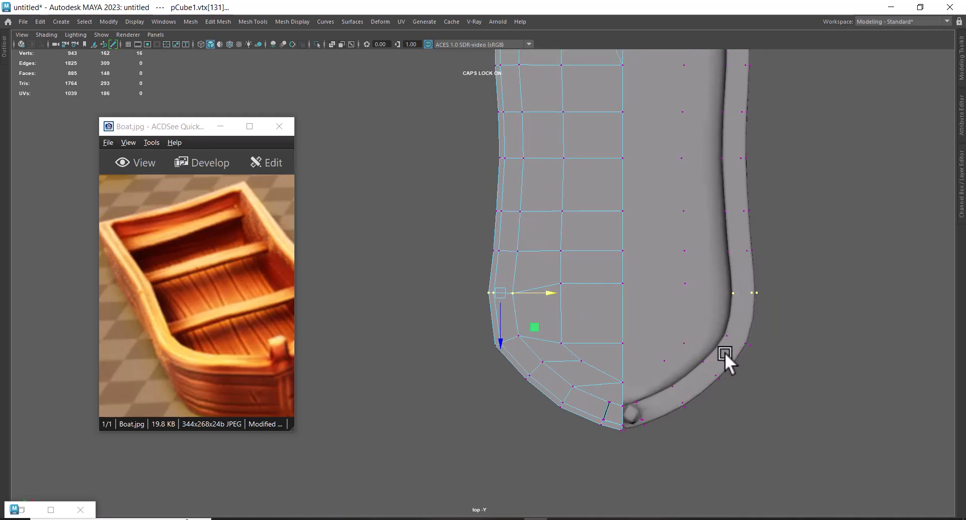
pyautogui.keyDown('alt'); pyautogui.moveTo(558, 412); pyautogui.dragTo(609, 345, button='middle'); pyautogui.keyUp('alt')
pyautogui.scroll(3, 609, 345)
pyautogui.moveTo(636, 292); pyautogui.dragTo(612, 317)
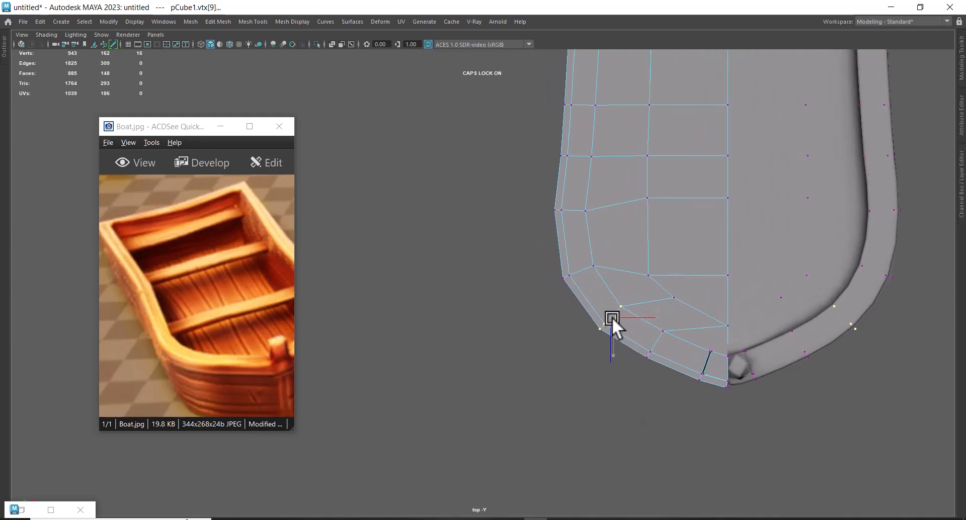
pyautogui.moveTo(669, 365); pyautogui.dragTo(654, 343)
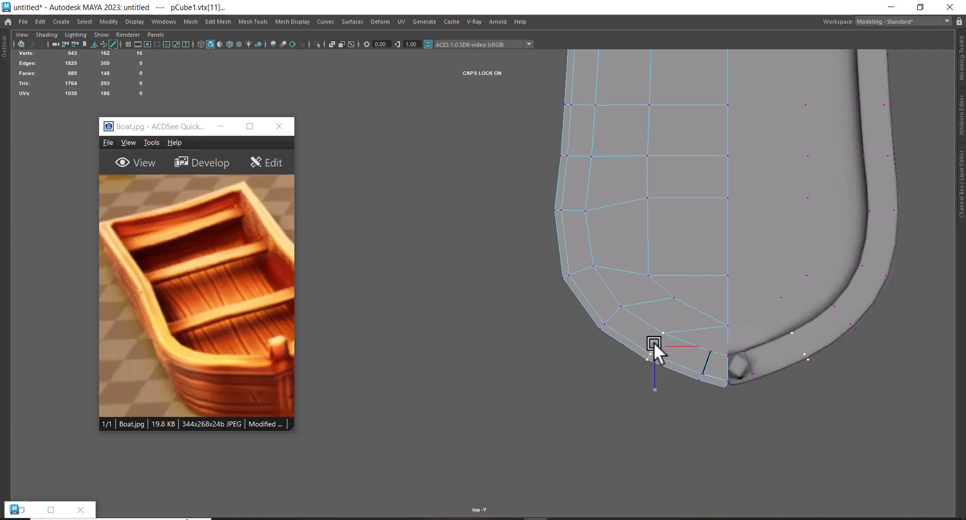
pyautogui.scroll(-2, 649, 379)
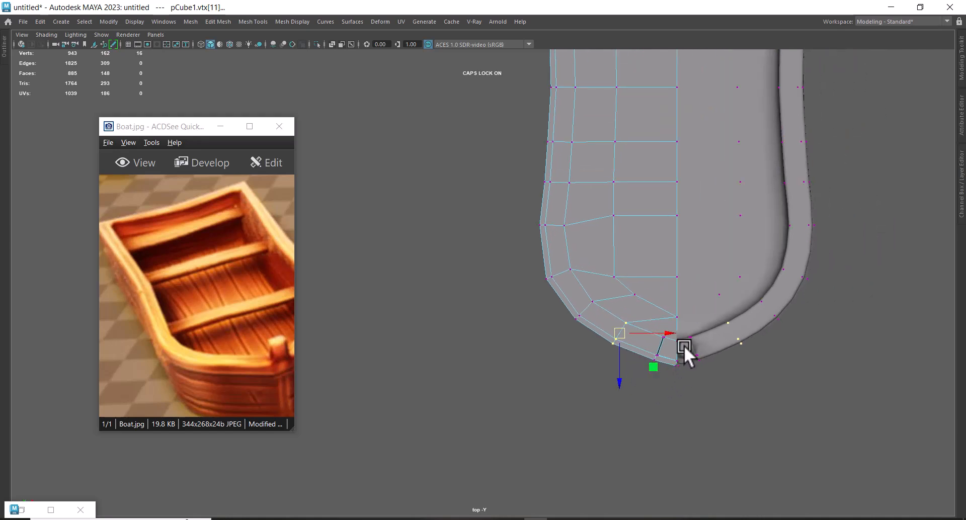
# Step: Select the column of vertices on the stern rim between the corner and the centre and shift it toward the hull's outer corner
pyautogui.keyDown('alt'); pyautogui.moveTo(548, 221); pyautogui.dragTo(587, 392, button='middle'); pyautogui.keyUp('alt')
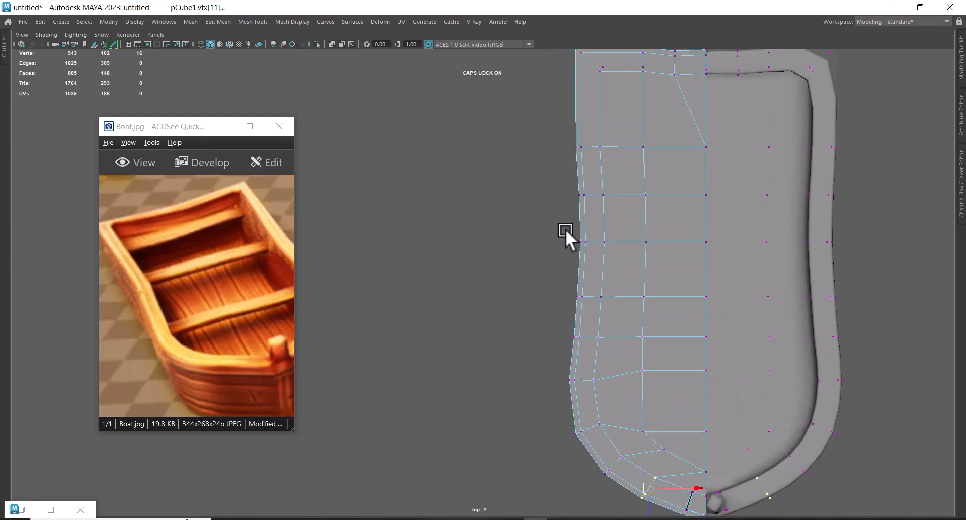
pyautogui.keyDown('alt'); pyautogui.moveTo(613, 214); pyautogui.dragTo(587, 291, button='middle'); pyautogui.keyUp('alt')
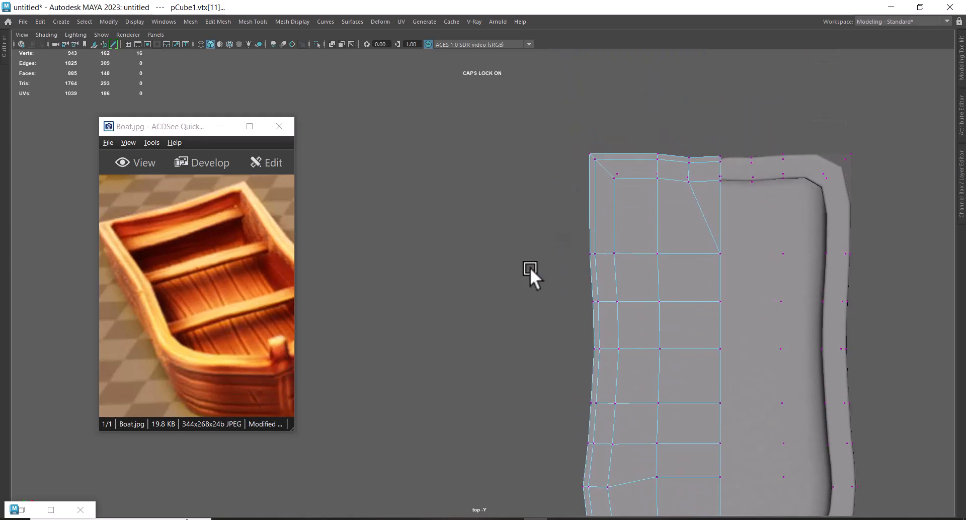
pyautogui.scroll(1, 659, 220)
pyautogui.moveTo(664, 194); pyautogui.dragTo(666, 213)
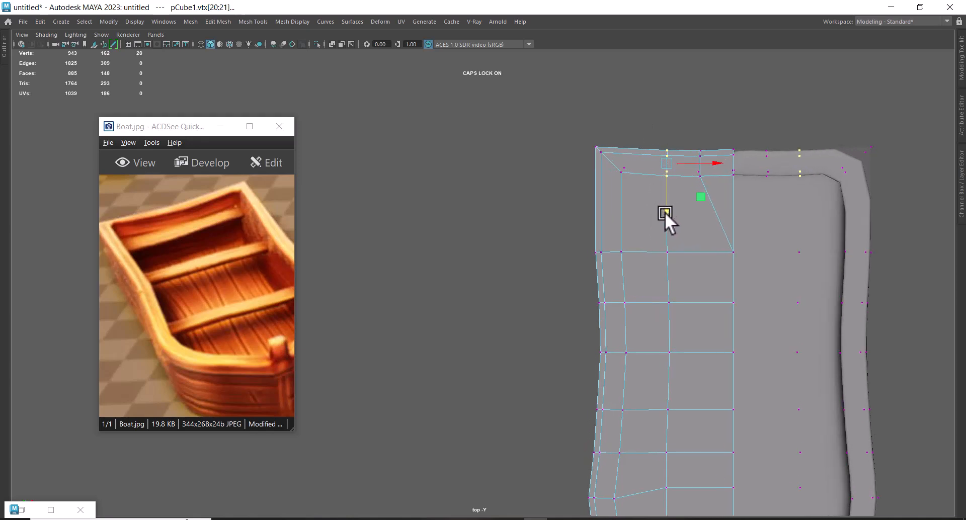
pyautogui.moveTo(669, 160); pyautogui.dragTo(657, 156)
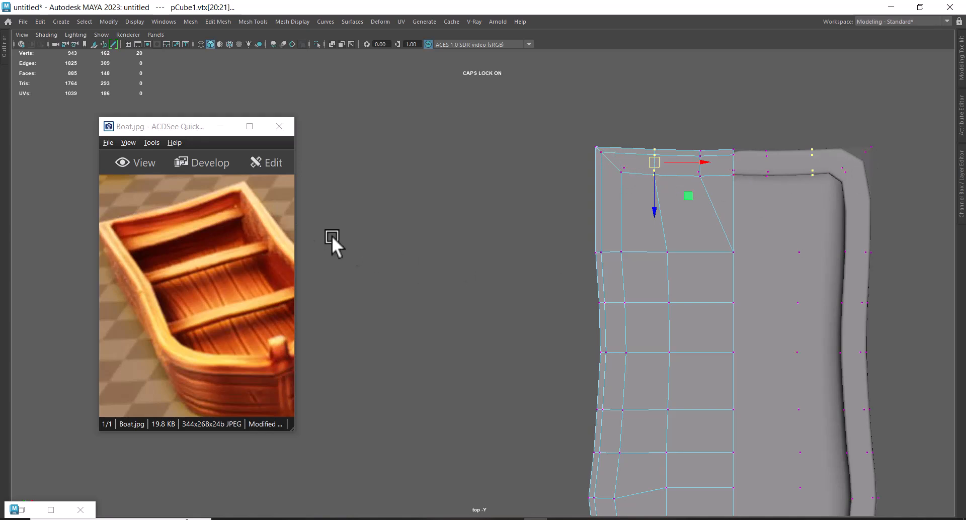
# Step: In the perspective view, select the recessed stern wall's vertical edges nearest the hull corner and scale them slightly in height
pyautogui.moveTo(187, 241); pyautogui.dragTo(209, 250)
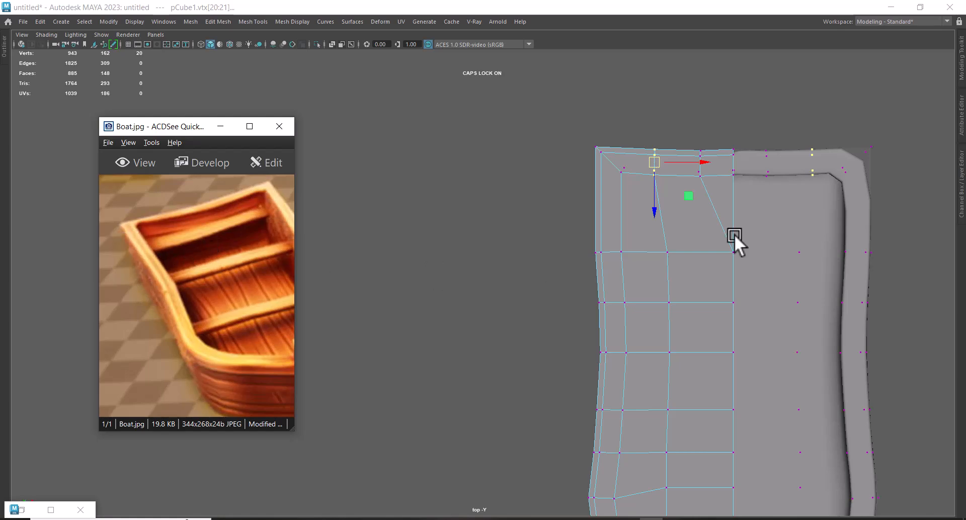
pyautogui.moveTo(700, 199); pyautogui.dragTo(701, 152, button='right')
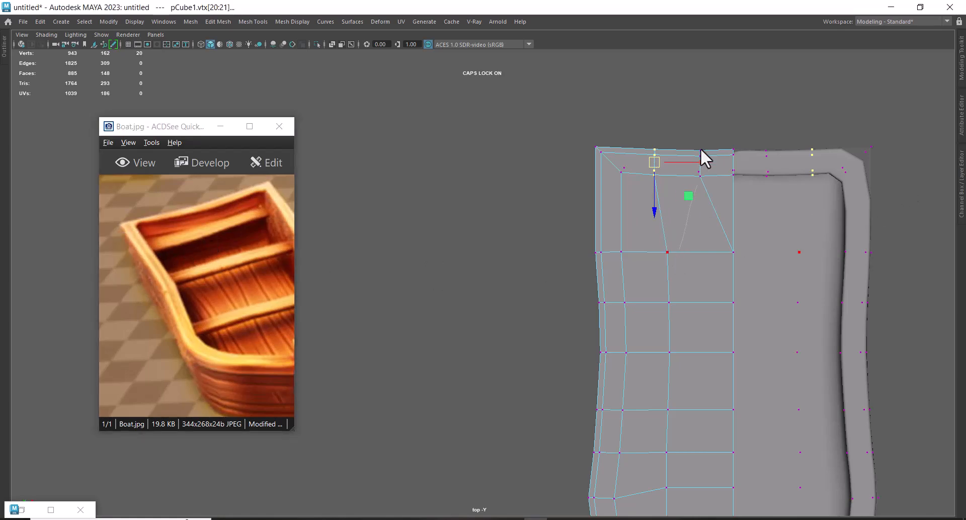
pyautogui.press('space')
pyautogui.moveTo(677, 265); pyautogui.dragTo(747, 212)
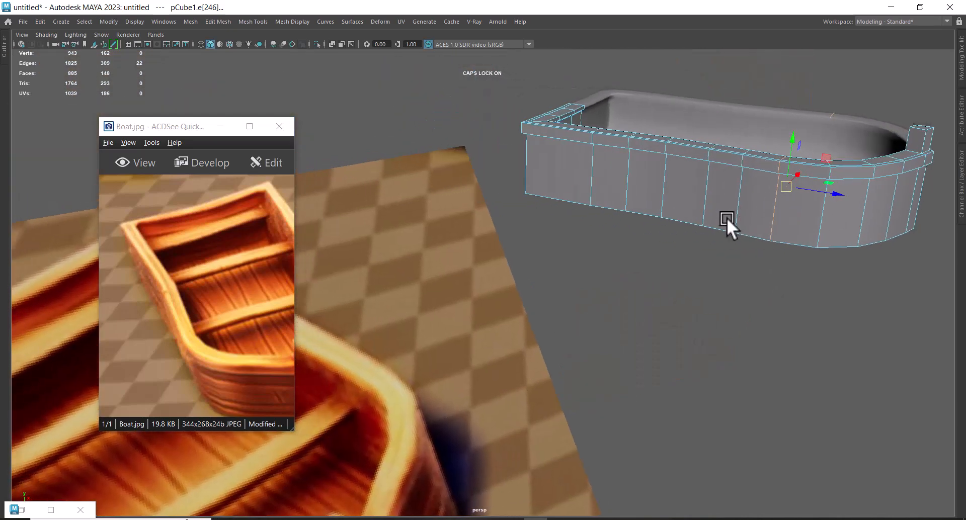
pyautogui.keyDown('alt'); pyautogui.moveTo(690, 207); pyautogui.dragTo(736, 89); pyautogui.keyUp('alt')
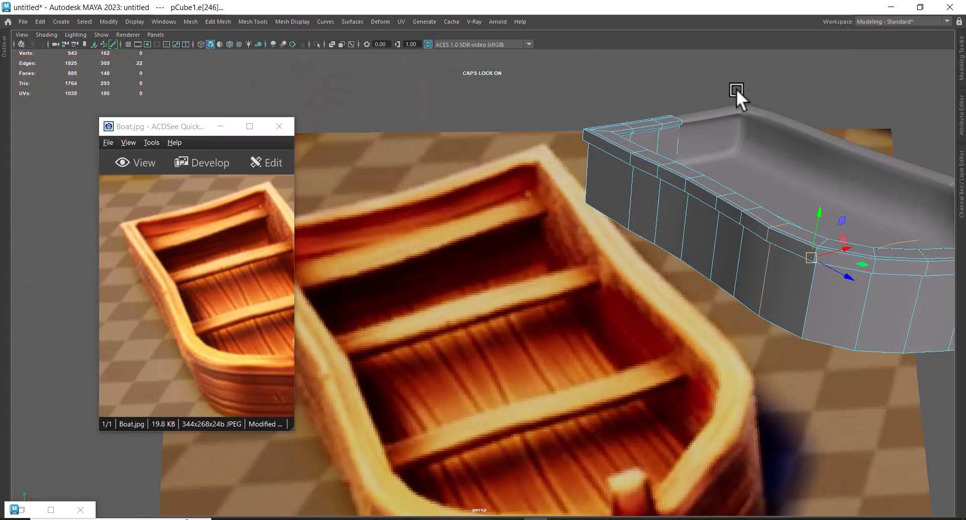
pyautogui.keyDown('alt'); pyautogui.moveTo(767, 141); pyautogui.dragTo(607, 188); pyautogui.keyUp('alt')
pyautogui.keyDown('alt'); pyautogui.moveTo(654, 355); pyautogui.dragTo(764, 214); pyautogui.keyUp('alt')
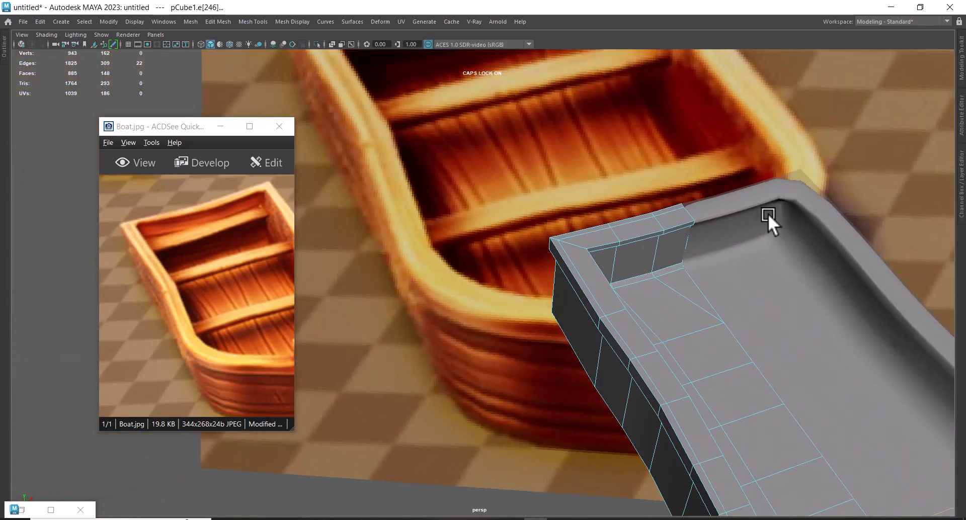
pyautogui.keyDown('alt'); pyautogui.moveTo(568, 290); pyautogui.dragTo(569, 199); pyautogui.keyUp('alt')
pyautogui.click(553, 168)
pyautogui.keyDown('alt'); pyautogui.moveTo(552, 168); pyautogui.dragTo(595, 207); pyautogui.keyUp('alt')
pyautogui.keyDown('alt'); pyautogui.moveTo(572, 248); pyautogui.dragTo(638, 243); pyautogui.keyUp('alt')
pyautogui.moveTo(554, 138); pyautogui.dragTo(602, 134)
pyautogui.click(601, 149)
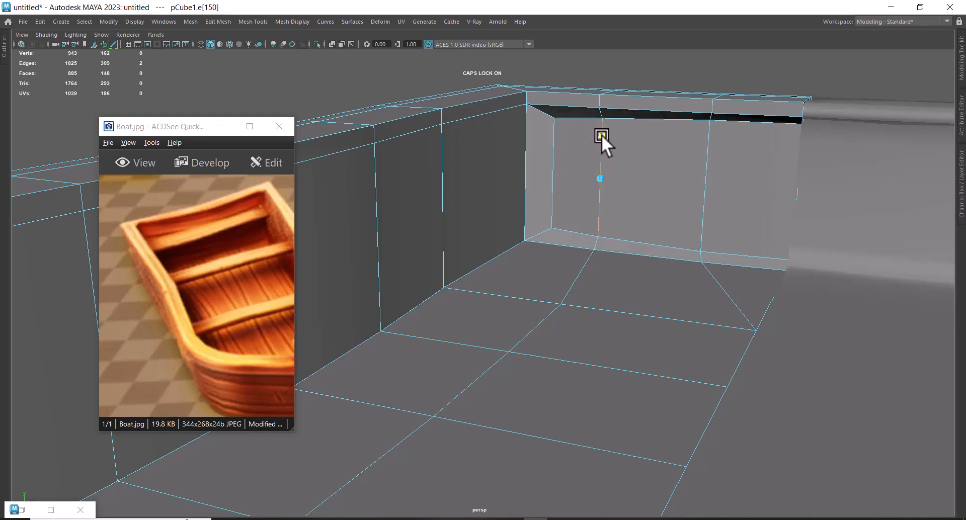
# Step: Select the remaining vertical edges of the recessed stern wall, up to the mirror line, and scale each slightly in height
pyautogui.click(708, 147)
pyautogui.moveTo(705, 140); pyautogui.dragTo(705, 143)
pyautogui.click(796, 154)
pyautogui.moveTo(799, 153); pyautogui.dragTo(664, 223)
pyautogui.keyDown('alt'); pyautogui.moveTo(609, 259); pyautogui.dragTo(579, 297); pyautogui.keyUp('alt')
# Step: In the top view, select the second crosswise row of side vertices forward of the stern wall and shift it slightly outward
pyautogui.press('space')
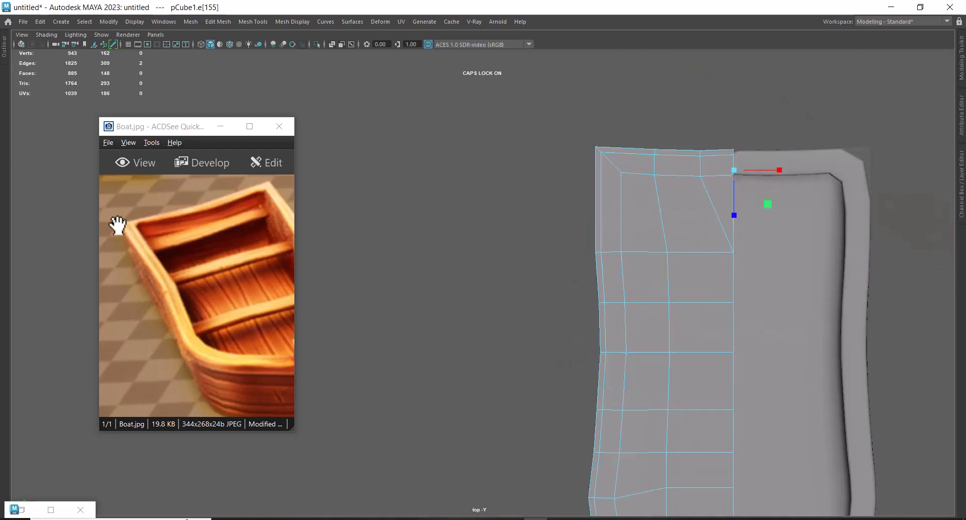
pyautogui.moveTo(637, 254); pyautogui.dragTo(590, 300, button='right')
pyautogui.moveTo(587, 280)
pyautogui.mouseDown()
pyautogui.moveTo(631, 318)
pyautogui.moveTo(657, 298)
pyautogui.mouseUp()
pyautogui.press('w')
pyautogui.keyDown('alt'); pyautogui.moveTo(707, 342); pyautogui.dragTo(664, 366, button='right'); pyautogui.keyUp('alt')
pyautogui.keyDown('alt'); pyautogui.moveTo(687, 495); pyautogui.dragTo(708, 316, button='middle'); pyautogui.keyUp('alt')
pyautogui.moveTo(188, 367); pyautogui.dragTo(125, 356)
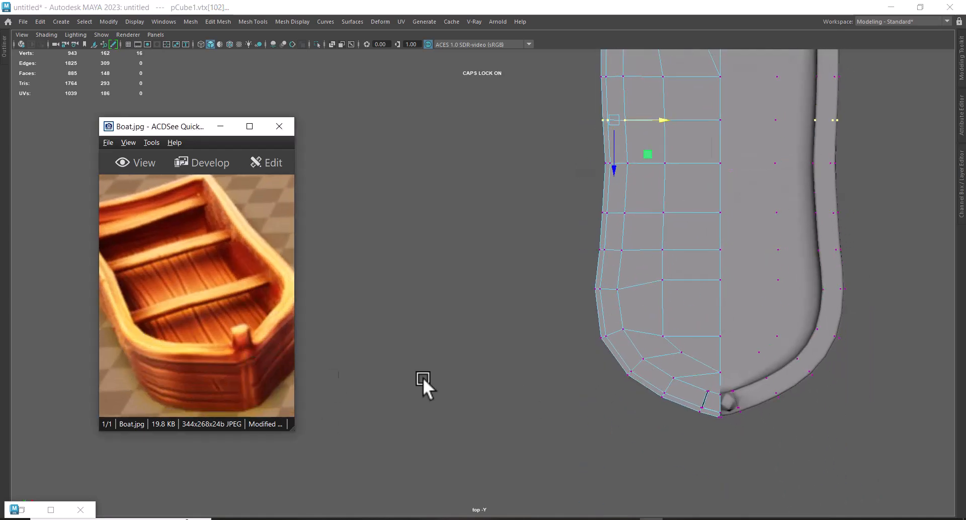
# Step: Examine the reshaped hull side and bow in the perspective view and return the hull to object mode
pyautogui.scroll(-1, 642, 336)
pyautogui.press('space')
pyautogui.moveTo(649, 334); pyautogui.dragTo(480, 259)
pyautogui.keyDown('alt'); pyautogui.moveTo(543, 255); pyautogui.dragTo(394, 322); pyautogui.keyUp('alt')
pyautogui.keyDown('alt'); pyautogui.moveTo(473, 290); pyautogui.dragTo(684, 302); pyautogui.keyUp('alt')
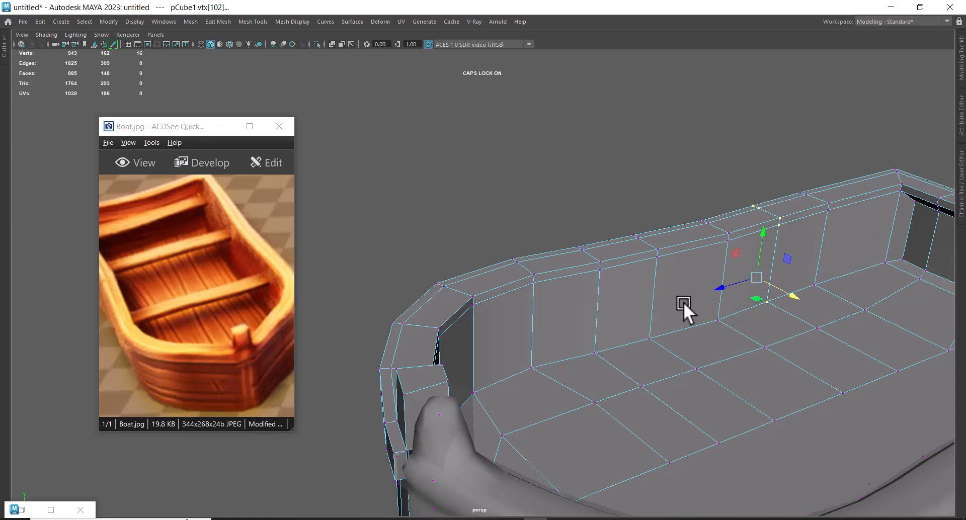
pyautogui.keyDown('alt'); pyautogui.moveTo(688, 357); pyautogui.dragTo(630, 213); pyautogui.keyUp('alt')
pyautogui.moveTo(630, 213); pyautogui.dragTo(684, 202, button='right')
pyautogui.click(818, 407)
# Step: Create a polygon cube and scale down its height into a flat block
pyautogui.click(66, 22)
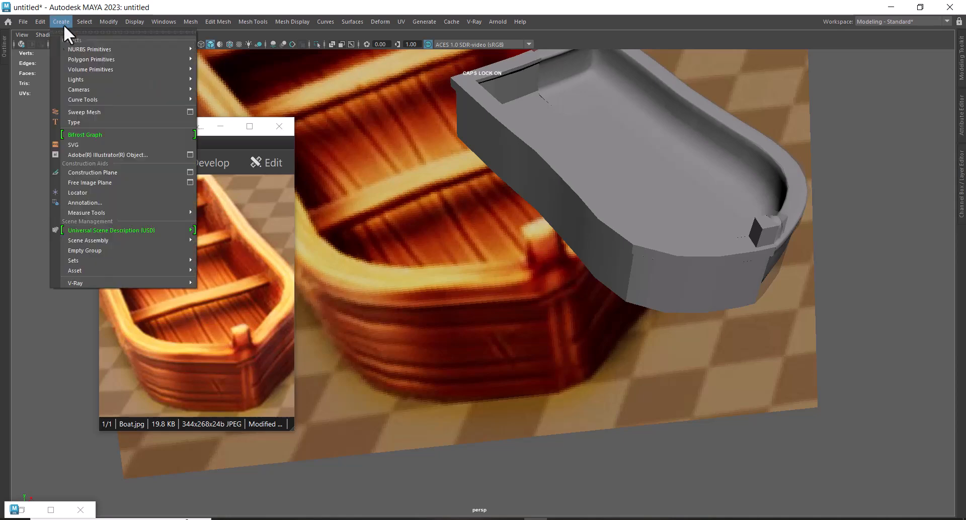
pyautogui.moveTo(95, 69)
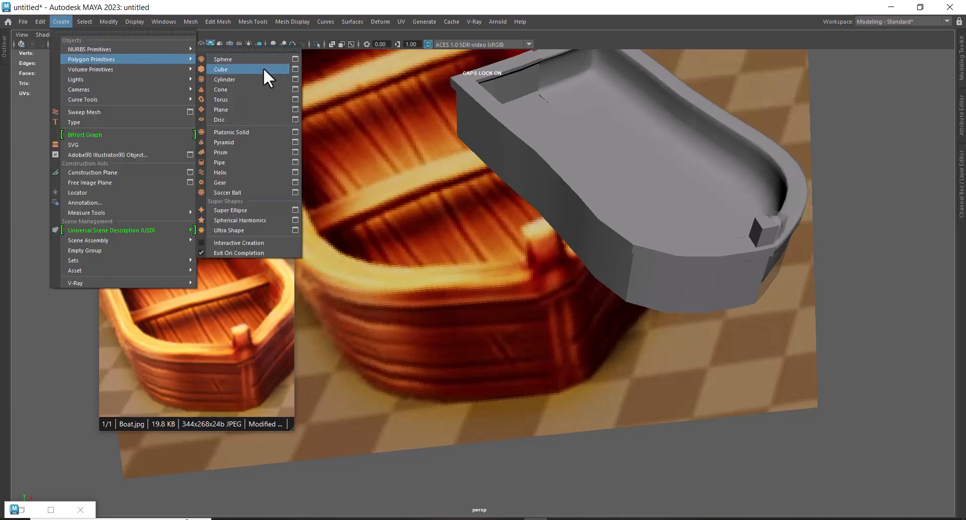
pyautogui.click(263, 68)
pyautogui.scroll(-5, 711, 312)
pyautogui.keyDown('alt'); pyautogui.moveTo(765, 304); pyautogui.dragTo(701, 305, button='middle'); pyautogui.keyUp('alt')
pyautogui.press('r')
pyautogui.moveTo(645, 229); pyautogui.dragTo(649, 246)
pyautogui.press('w')
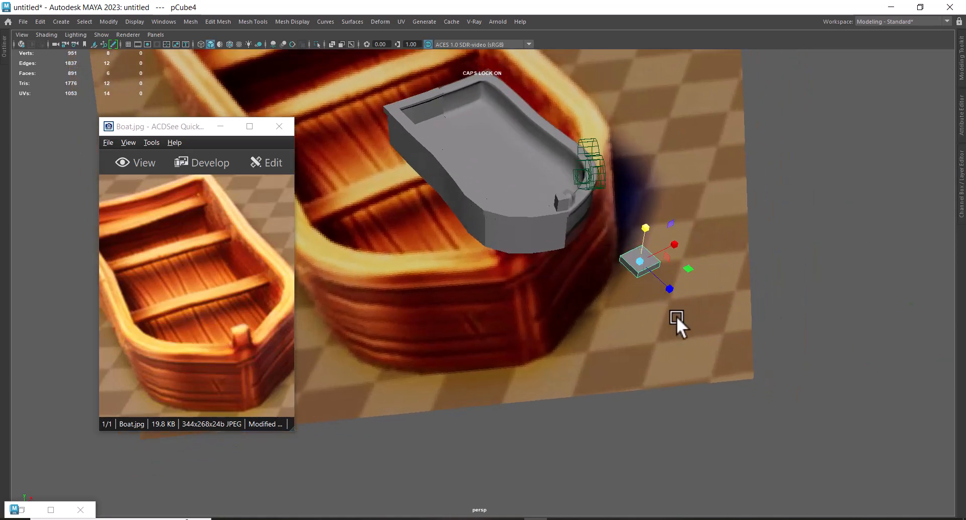
# Step: Move the flat block into the hull and bring it toward the front bench in the reference camera view
pyautogui.moveTo(672, 315); pyautogui.dragTo(501, 177)
pyautogui.press('space')
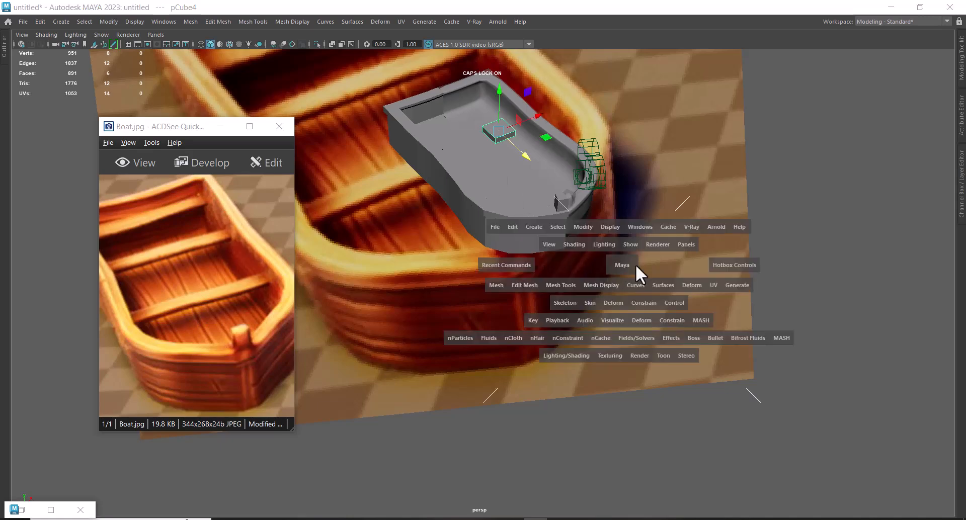
pyautogui.click(222, 127)
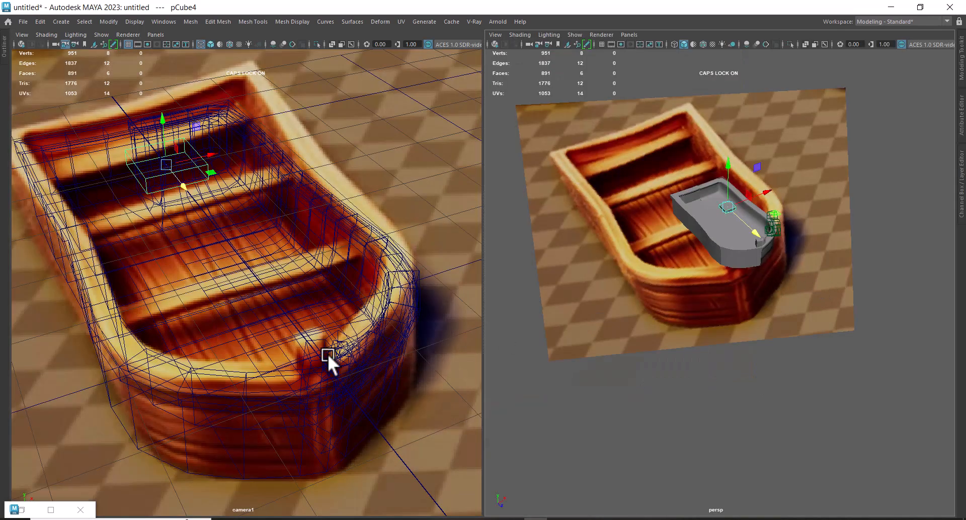
pyautogui.moveTo(187, 186); pyautogui.dragTo(250, 282)
# Step: Lower the block to the hull's rim and shift it toward the stern
pyautogui.keyDown('alt'); pyautogui.moveTo(770, 274); pyautogui.dragTo(775, 232); pyautogui.keyUp('alt')
pyautogui.keyDown('alt'); pyautogui.moveTo(774, 232); pyautogui.dragTo(805, 292, button='right'); pyautogui.keyUp('alt')
pyautogui.press('w')
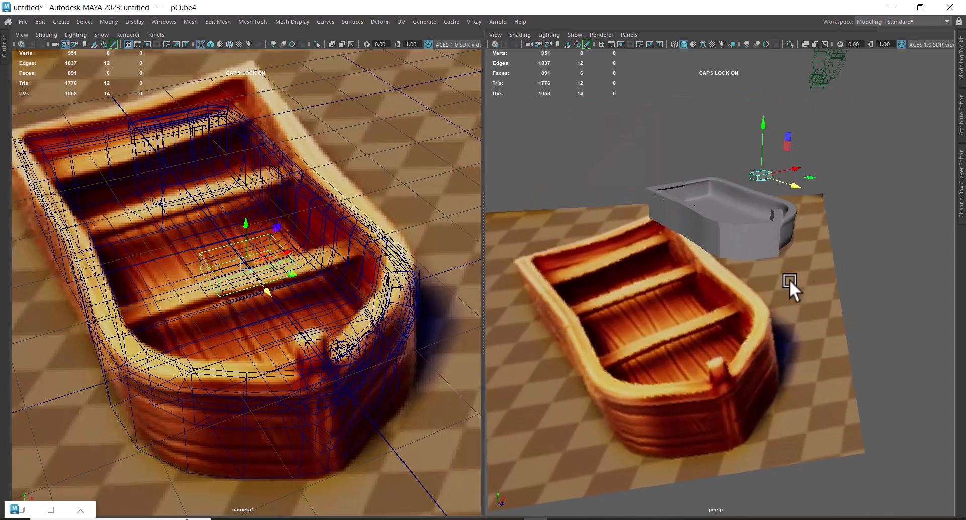
pyautogui.keyDown('alt'); pyautogui.moveTo(789, 282); pyautogui.dragTo(802, 244); pyautogui.keyUp('alt')
pyautogui.moveTo(756, 125); pyautogui.dragTo(756, 157)
pyautogui.moveTo(793, 219); pyautogui.dragTo(751, 221)
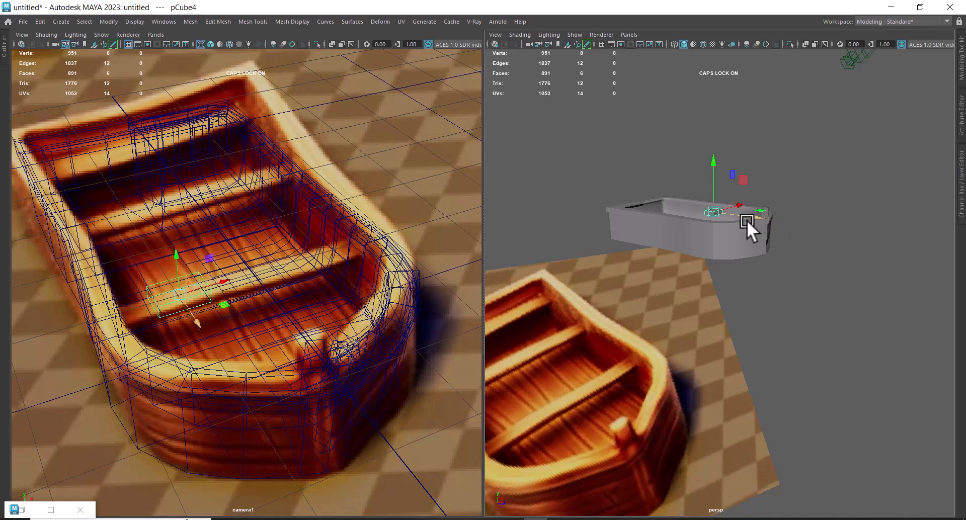
# Step: Nudge the block slightly along the hull's length to line it up with the front bench
pyautogui.keyDown('alt'); pyautogui.moveTo(800, 264); pyautogui.dragTo(769, 307); pyautogui.keyUp('alt')
pyautogui.keyDown('alt'); pyautogui.moveTo(775, 302); pyautogui.dragTo(825, 322, button='right'); pyautogui.keyUp('alt')
pyautogui.keyDown('alt'); pyautogui.moveTo(825, 322); pyautogui.dragTo(810, 347); pyautogui.keyUp('alt')
pyautogui.keyDown('alt'); pyautogui.moveTo(777, 259); pyautogui.dragTo(788, 178, button='right'); pyautogui.keyUp('alt')
pyautogui.moveTo(769, 140); pyautogui.dragTo(800, 297)
pyautogui.keyDown('alt'); pyautogui.moveTo(800, 297); pyautogui.dragTo(851, 327, button='right'); pyautogui.keyUp('alt')
pyautogui.moveTo(881, 247); pyautogui.dragTo(870, 243)
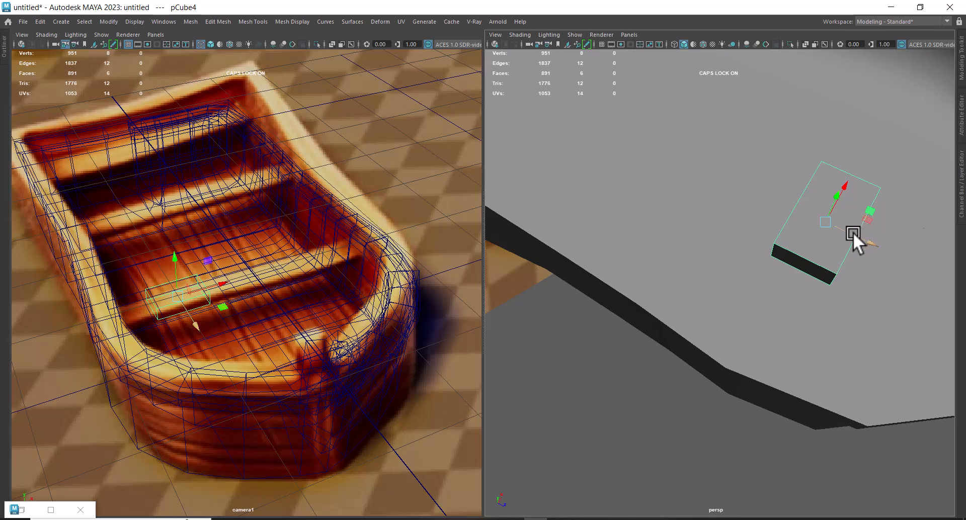
# Step: Stretch the block crosswise into a plank spanning the hull and centre it between the two sides
pyautogui.keyDown('alt'); pyautogui.moveTo(843, 313); pyautogui.dragTo(660, 181); pyautogui.keyUp('alt')
pyautogui.moveTo(787, 291); pyautogui.dragTo(902, 274)
pyautogui.press('w')
pyautogui.moveTo(787, 291); pyautogui.dragTo(847, 291)
pyautogui.press('r')
pyautogui.click(832, 294)
pyautogui.press('w')
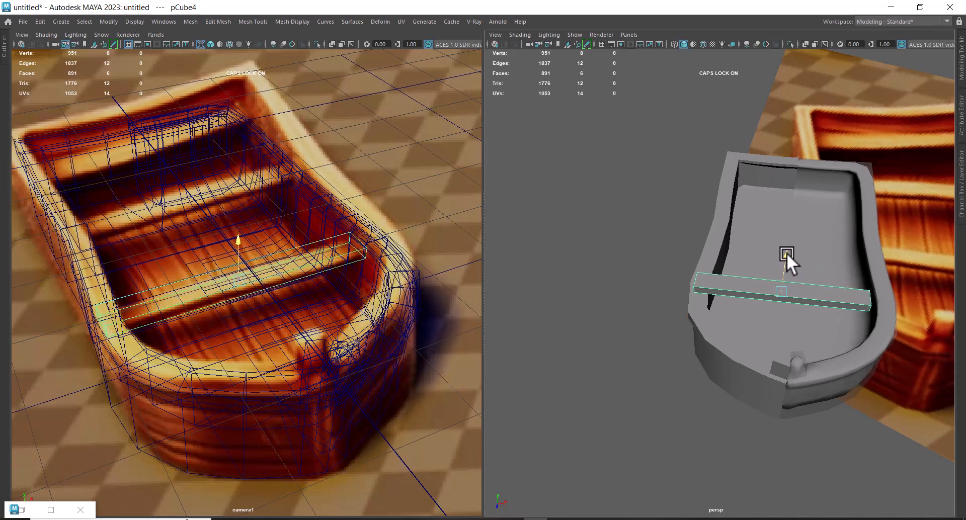
# Step: Lower the plank below the rim and align it with the front bench in the reference
pyautogui.moveTo(785, 259); pyautogui.dragTo(789, 270)
pyautogui.moveTo(774, 337); pyautogui.dragTo(780, 322)
pyautogui.keyDown('alt'); pyautogui.moveTo(868, 307); pyautogui.dragTo(843, 314); pyautogui.keyUp('alt')
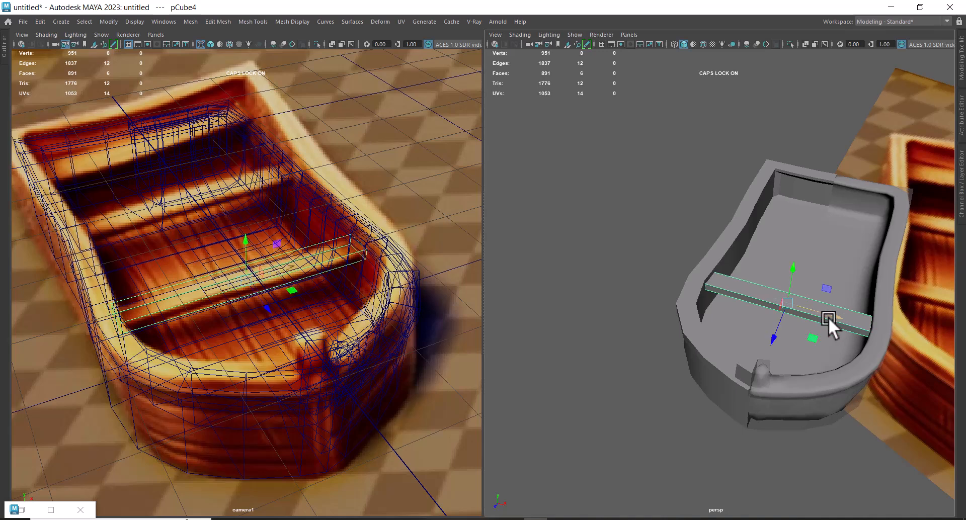
pyautogui.moveTo(796, 266); pyautogui.dragTo(792, 268)
# Step: Fine-tune the front bench plank's scale and position inside the hull
pyautogui.keyDown('alt'); pyautogui.moveTo(841, 342); pyautogui.dragTo(873, 410, button='right'); pyautogui.keyUp('alt')
pyautogui.keyDown('alt'); pyautogui.moveTo(873, 410); pyautogui.dragTo(799, 302); pyautogui.keyUp('alt')
pyautogui.keyDown('alt'); pyautogui.moveTo(798, 301); pyautogui.dragTo(805, 306, button='right'); pyautogui.keyUp('alt')
pyautogui.press('r')
pyautogui.moveTo(805, 208); pyautogui.dragTo(805, 222)
pyautogui.press('w')
pyautogui.moveTo(778, 269); pyautogui.dragTo(787, 253)
pyautogui.press('r')
# Step: Duplicate the front bench plank and move the copy toward the stern to the middle bench's position
pyautogui.keyDown('alt'); pyautogui.moveTo(788, 253); pyautogui.dragTo(714, 256); pyautogui.keyUp('alt')
pyautogui.keyDown('alt'); pyautogui.moveTo(797, 298); pyautogui.dragTo(744, 301); pyautogui.keyUp('alt')
pyautogui.scroll(-5, 760, 328)
pyautogui.scroll(5, 758, 325)
pyautogui.press('w')
pyautogui.keyDown('alt'); pyautogui.moveTo(777, 337); pyautogui.dragTo(725, 328); pyautogui.keyUp('alt')
pyautogui.scroll(-2, 727, 331)
pyautogui.hotkey('ctrl', 'd')
pyautogui.moveTo(626, 317); pyautogui.dragTo(726, 258, button='middle')
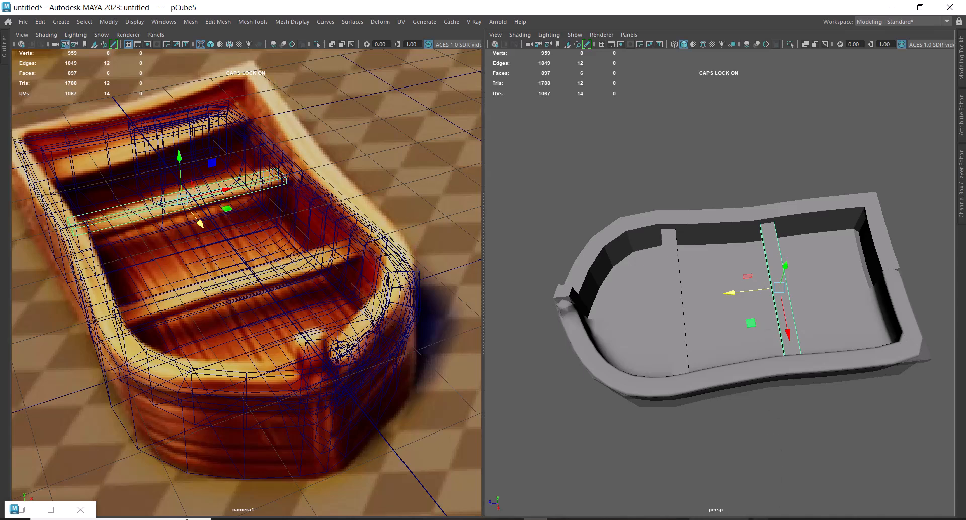
# Step: Duplicate the middle bench plank and move the copy to the rear bench's position, checking it against Boat.jpg
pyautogui.click(651, 519)
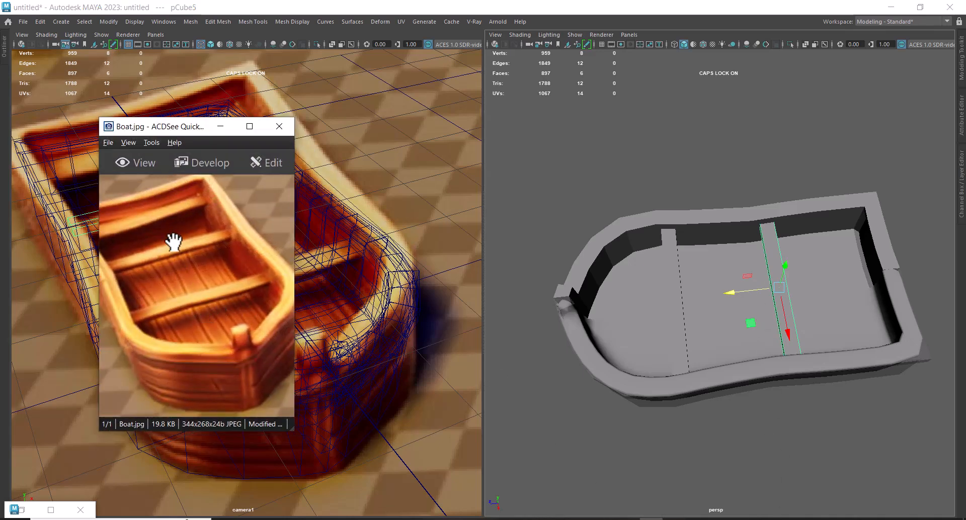
pyautogui.scroll(1, 775, 297)
pyautogui.hotkey('ctrl', 'd')
pyautogui.moveTo(740, 290); pyautogui.dragTo(813, 271)
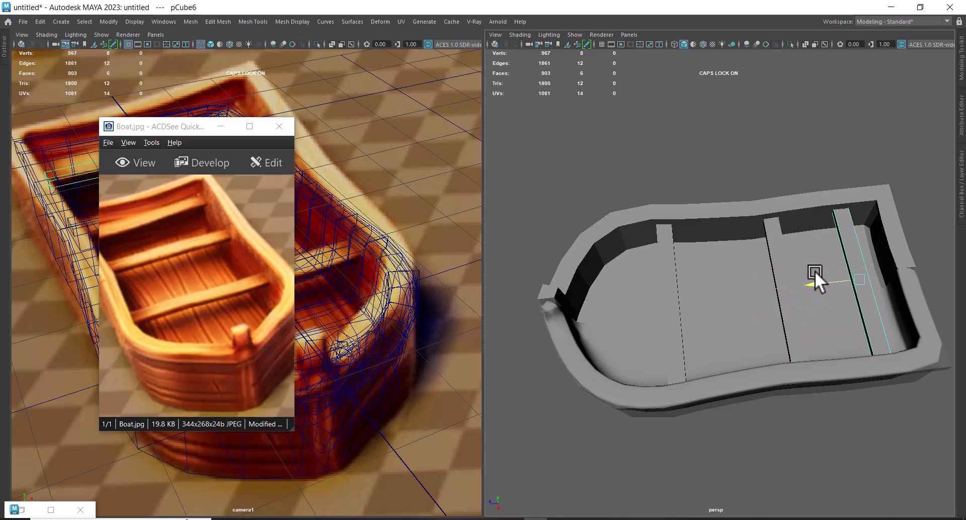
pyautogui.moveTo(199, 126); pyautogui.dragTo(263, 292)
pyautogui.moveTo(167, 173); pyautogui.dragTo(162, 165, button='middle')
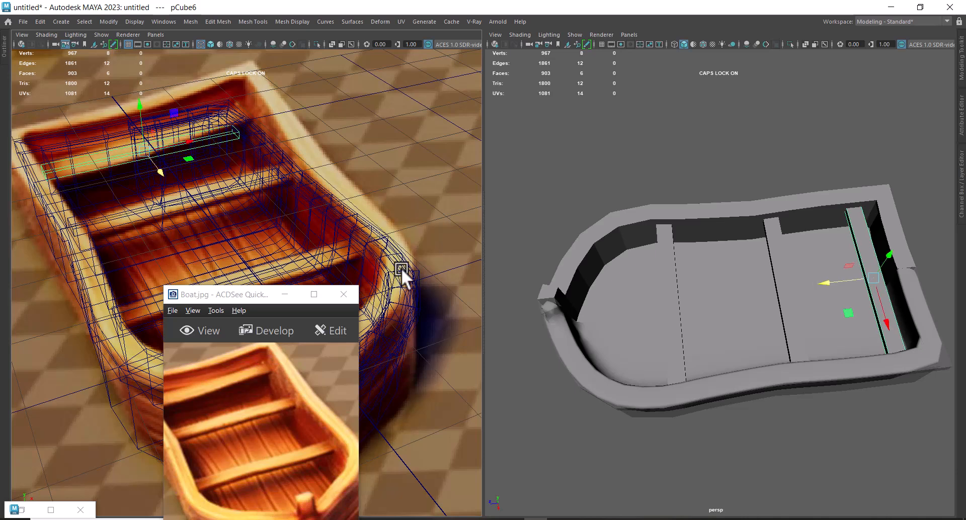
# Step: Move the Boat.jpg reference viewer aside so the boat's bow is uncovered in the camera view
pyautogui.click(874, 199)
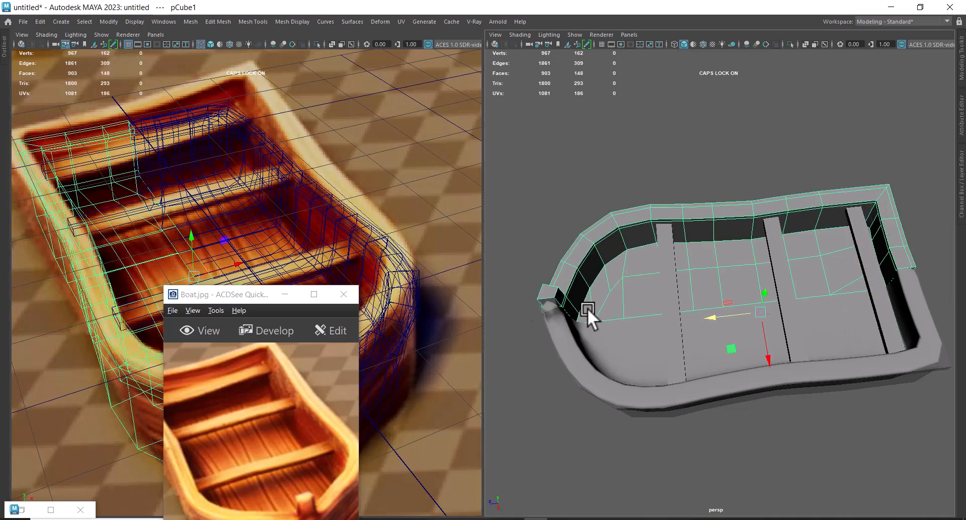
pyautogui.click(217, 311)
pyautogui.click(230, 289)
pyautogui.moveTo(246, 292); pyautogui.dragTo(44, 378)
pyautogui.keyDown('alt'); pyautogui.moveTo(758, 282); pyautogui.dragTo(902, 204); pyautogui.keyUp('alt')
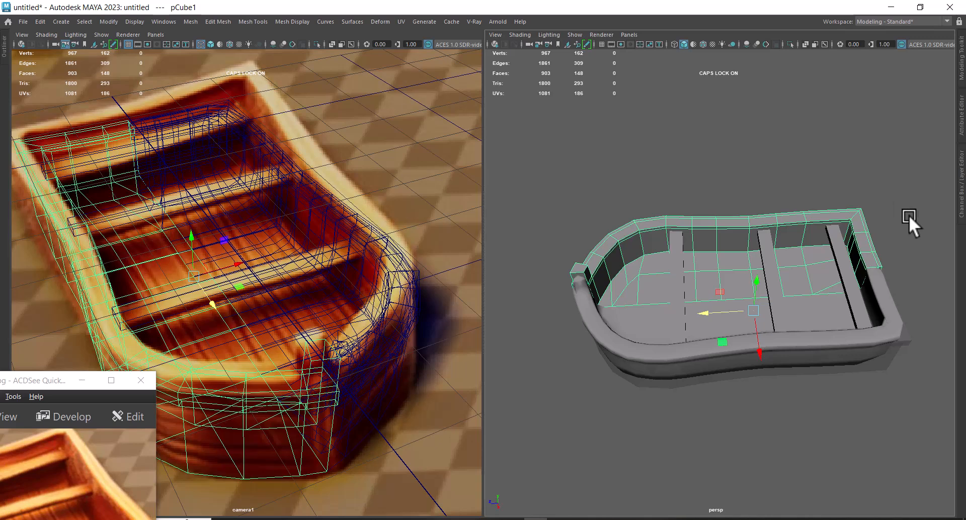
# Step: Select the hull halves and benches together and create a lattice with 2 × 2 × 2 divisions around them
pyautogui.moveTo(871, 272); pyautogui.dragTo(869, 273)
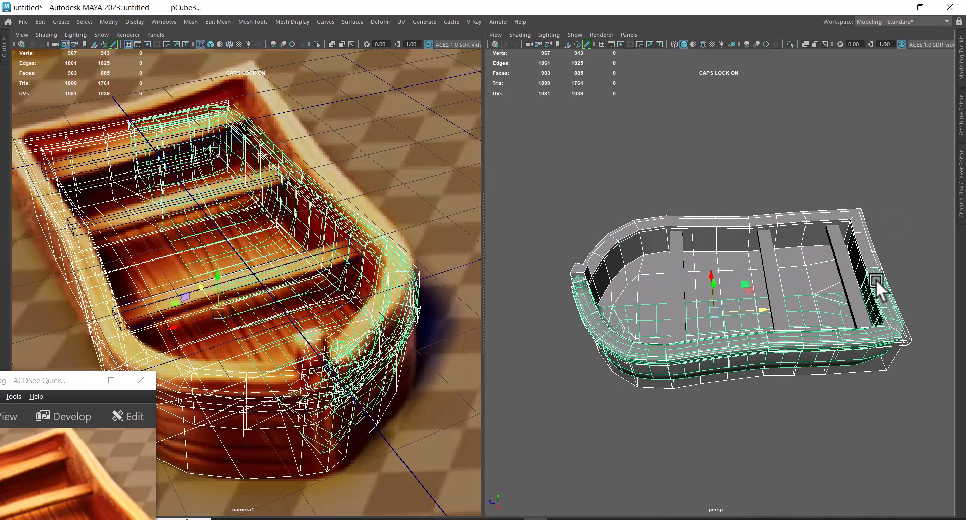
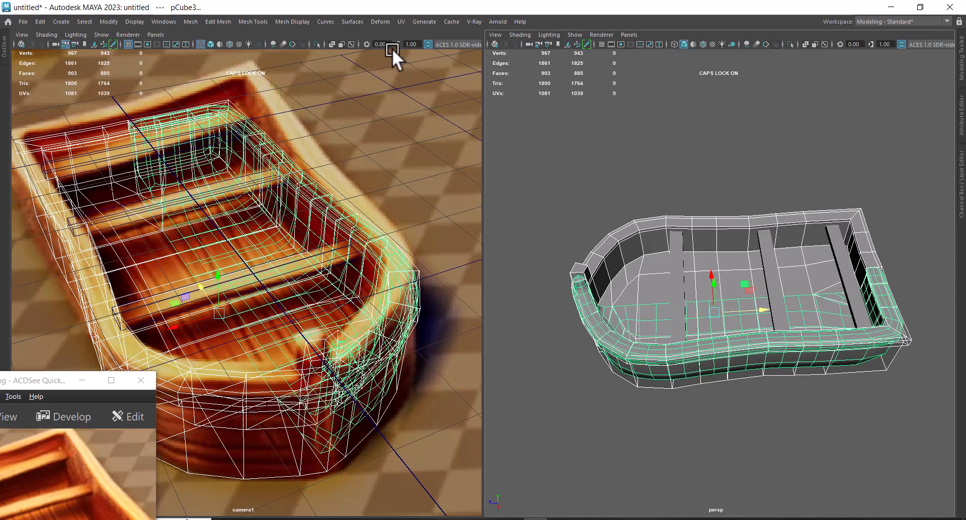
pyautogui.click(383, 22)
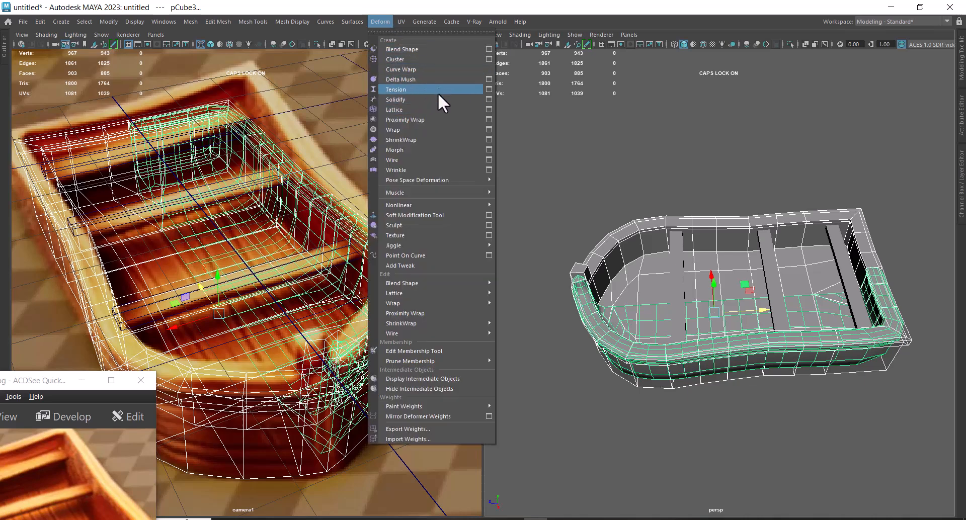
pyautogui.click(487, 107)
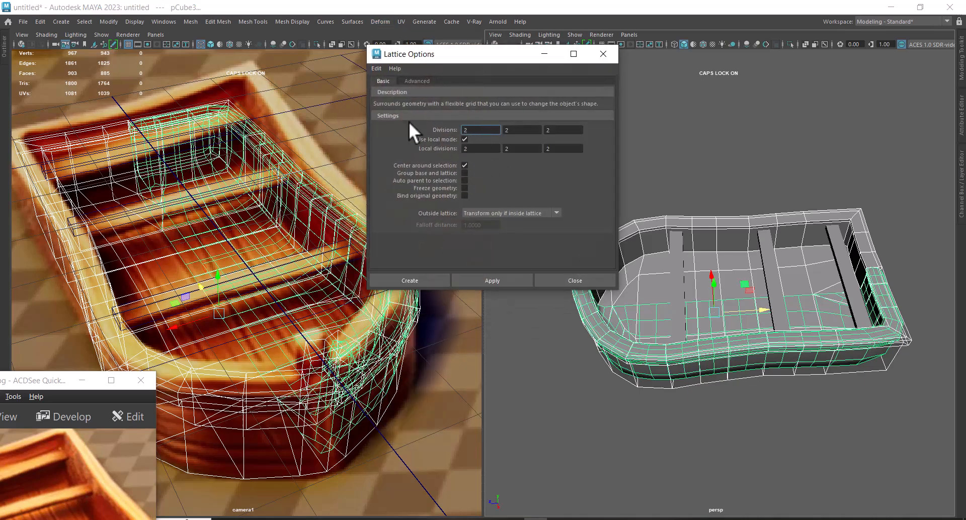
pyautogui.click(416, 281)
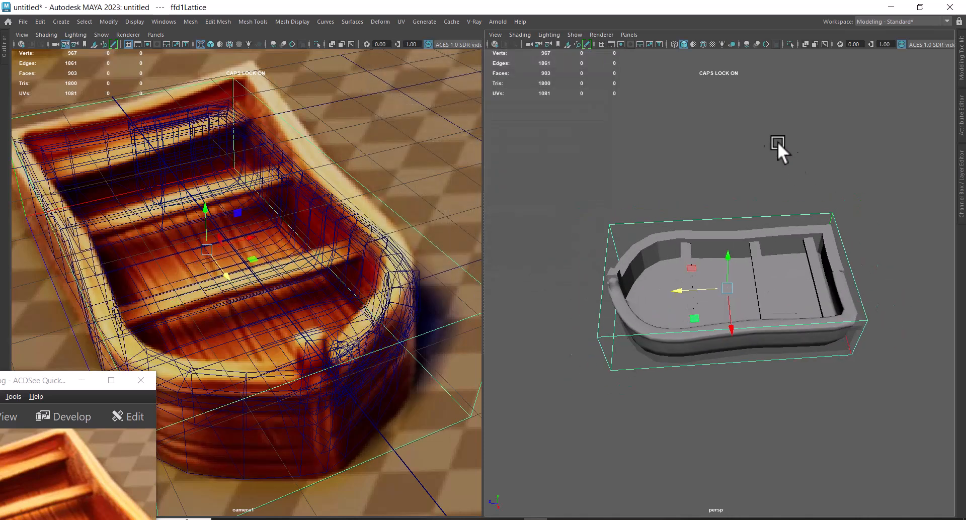
# Step: Move the lattice points at the stern end along Z to stretch the boat toward the reference's stern
pyautogui.scroll(3, 767, 156)
pyautogui.moveTo(826, 150); pyautogui.dragTo(828, 124, button='right')
pyautogui.moveTo(898, 117); pyautogui.dragTo(769, 408)
pyautogui.moveTo(730, 248); pyautogui.dragTo(750, 238)
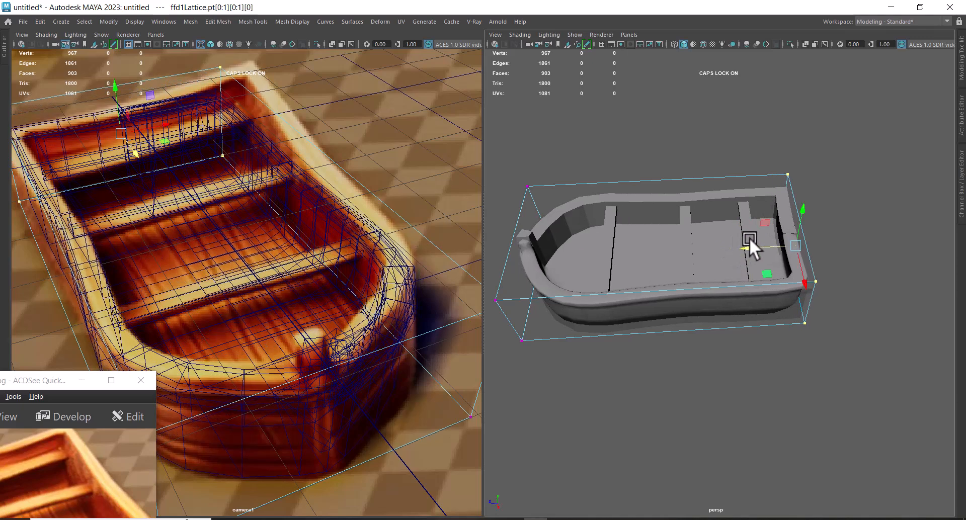
pyautogui.keyDown('alt'); pyautogui.moveTo(774, 292); pyautogui.dragTo(762, 339); pyautogui.keyUp('alt')
pyautogui.moveTo(732, 310)
pyautogui.keyDown('alt'); pyautogui.mouseDown()
pyautogui.moveTo(775, 327)
pyautogui.moveTo(726, 293)
pyautogui.mouseUp(); pyautogui.keyUp('alt')
# Step: Create a second lattice with 3 × 3 × 3 divisions around all the boat parts
pyautogui.moveTo(727, 231); pyautogui.dragTo(892, 149, button='right')
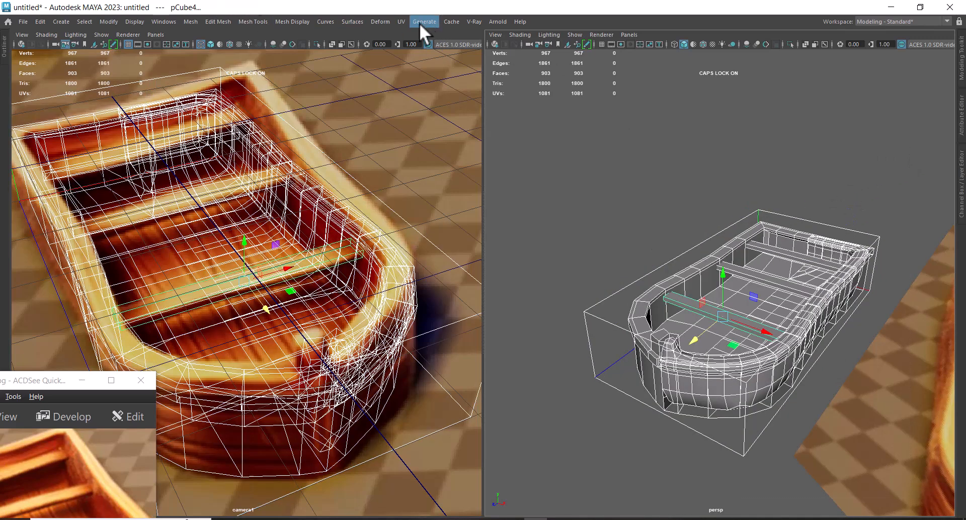
pyautogui.click(380, 21)
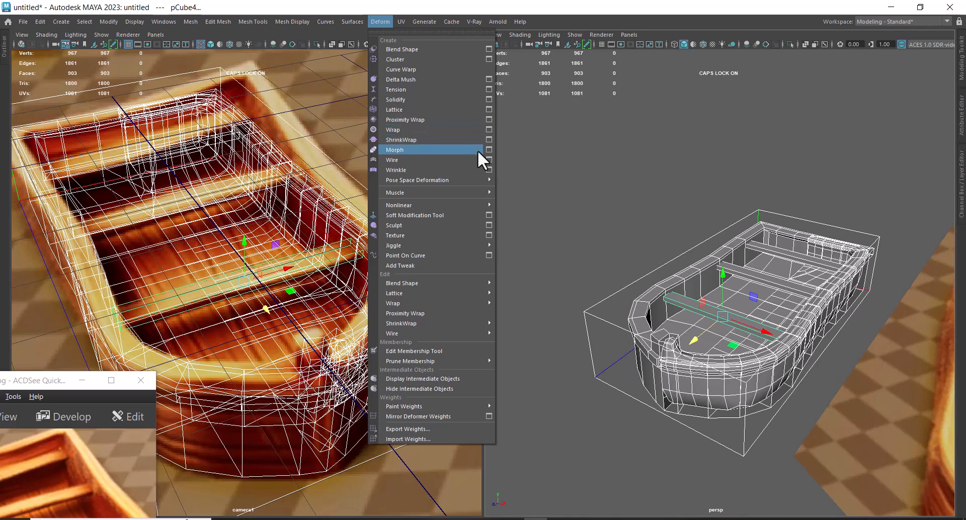
pyautogui.click(488, 110)
pyautogui.write('3')
pyautogui.press('Tab')
pyautogui.write('3')
pyautogui.press('Tab')
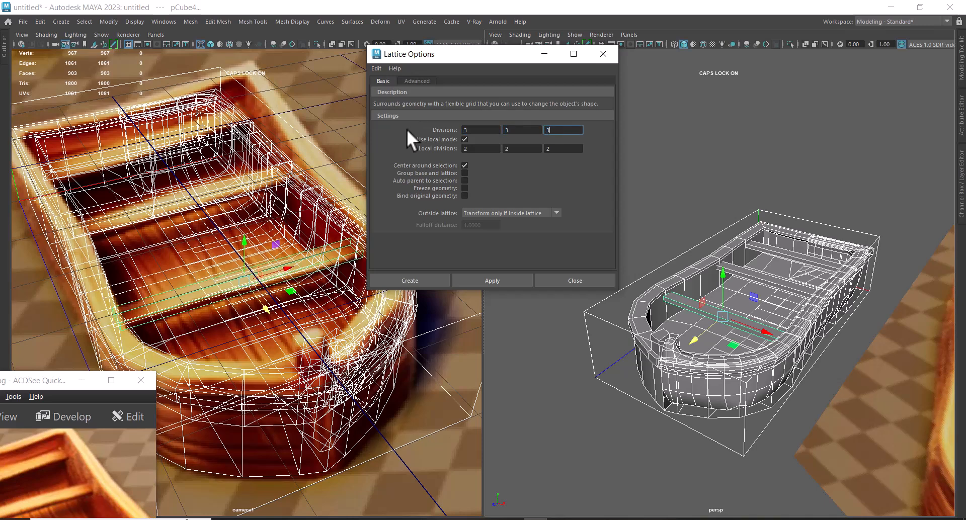
pyautogui.write('3')
pyautogui.click(425, 276)
# Step: Select the outer lattice points on both sides of the stern and scale them to adjust the stern's width
pyautogui.keyDown('alt'); pyautogui.moveTo(714, 279); pyautogui.dragTo(774, 261); pyautogui.keyUp('alt')
pyautogui.press('F8')
pyautogui.keyDown('alt'); pyautogui.moveTo(799, 180); pyautogui.dragTo(838, 331); pyautogui.keyUp('alt')
pyautogui.moveTo(729, 347); pyautogui.dragTo(753, 354)
pyautogui.keyDown('shift'); pyautogui.moveTo(599, 314); pyautogui.dragTo(533, 385); pyautogui.keyUp('shift')
pyautogui.press('r')
pyautogui.keyDown('alt'); pyautogui.moveTo(786, 376); pyautogui.dragTo(657, 223); pyautogui.keyUp('alt')
pyautogui.keyDown('alt'); pyautogui.moveTo(727, 279); pyautogui.dragTo(606, 277); pyautogui.keyUp('alt')
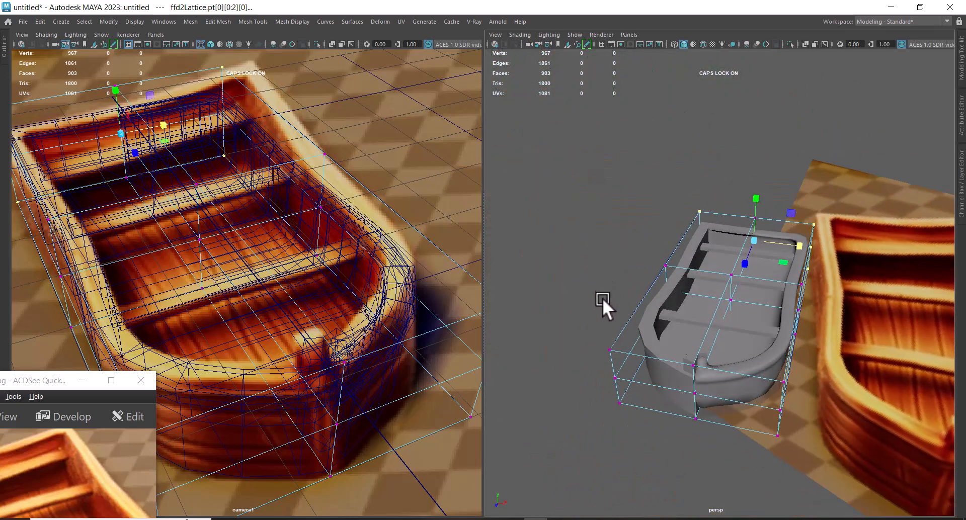
pyautogui.keyDown('alt'); pyautogui.moveTo(697, 288); pyautogui.dragTo(796, 279); pyautogui.keyUp('alt')
# Step: Delete the construction history of all boat parts to bake in the lattice deformation
pyautogui.moveTo(796, 279); pyautogui.dragTo(920, 151, button='right')
pyautogui.moveTo(928, 204); pyautogui.dragTo(599, 330)
pyautogui.click(40, 21)
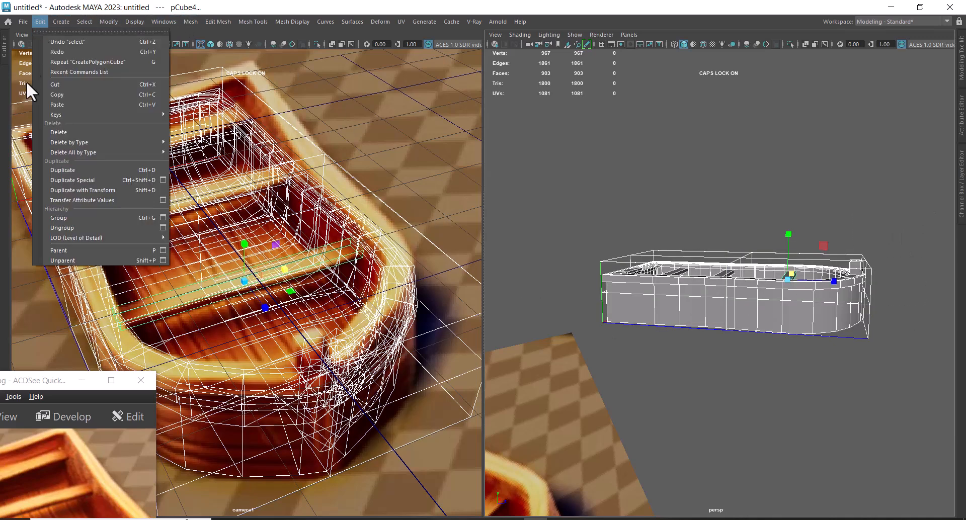
pyautogui.moveTo(72, 143)
pyautogui.click(218, 141)
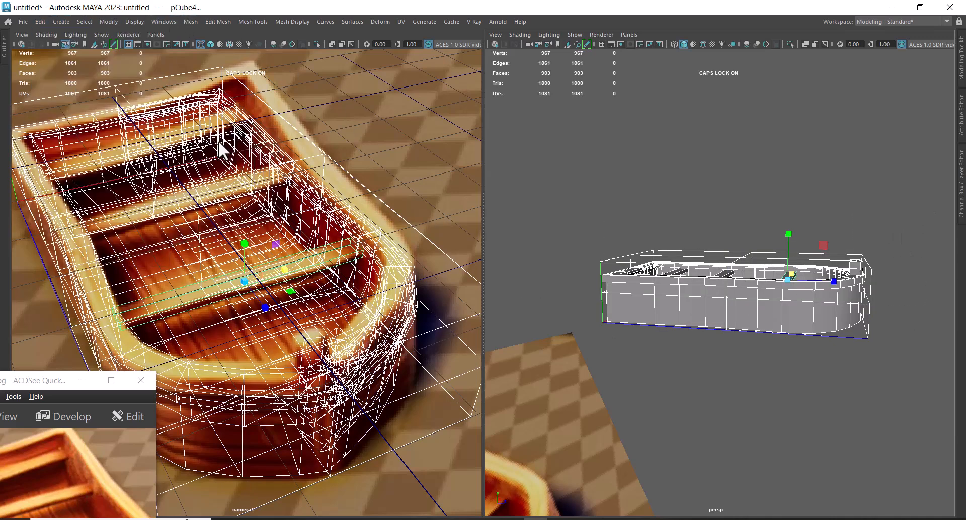
# Step: Delete the mirrored low-poly hull half and the smoothed hull half, keeping only the original half and the benches
pyautogui.keyDown('alt'); pyautogui.moveTo(928, 290); pyautogui.dragTo(829, 421); pyautogui.keyUp('alt')
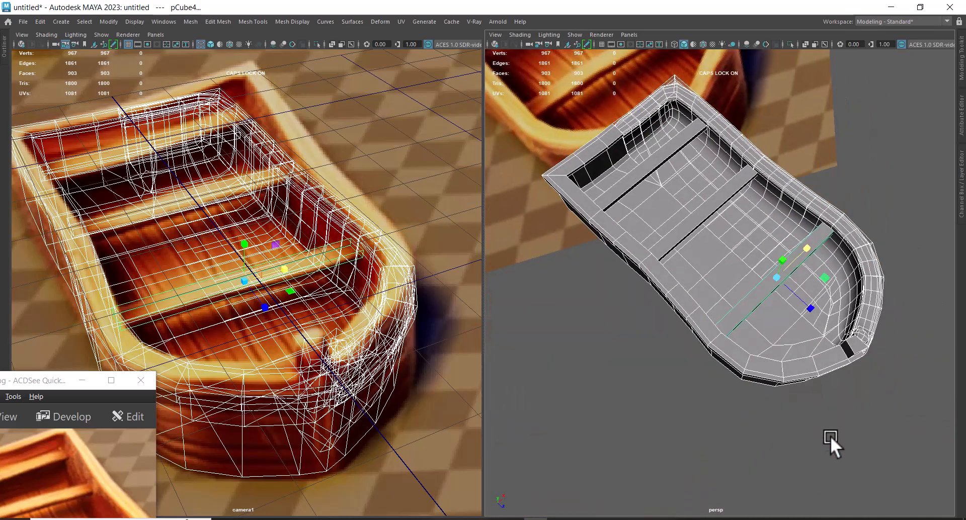
pyautogui.click(828, 418)
pyautogui.click(843, 361)
pyautogui.keyDown('alt'); pyautogui.moveTo(872, 357); pyautogui.dragTo(780, 297); pyautogui.keyUp('alt')
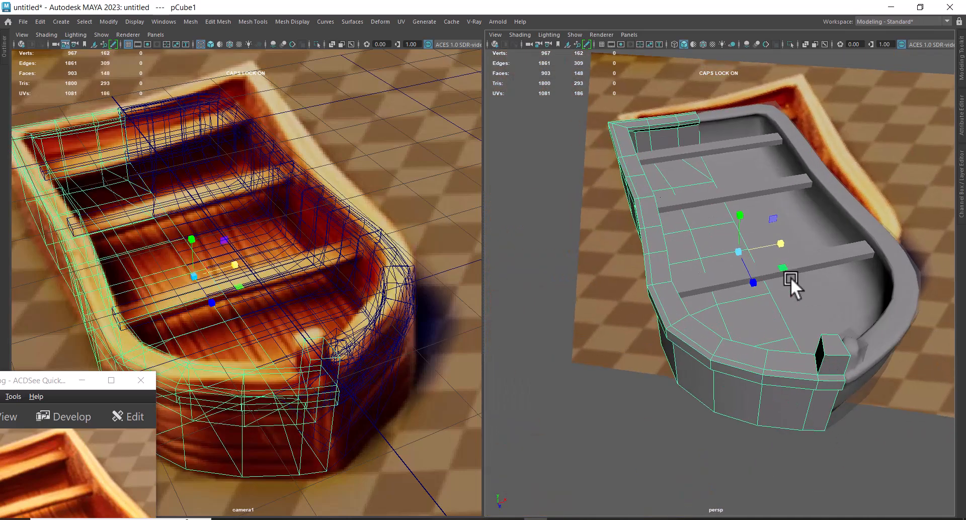
pyautogui.click(882, 337)
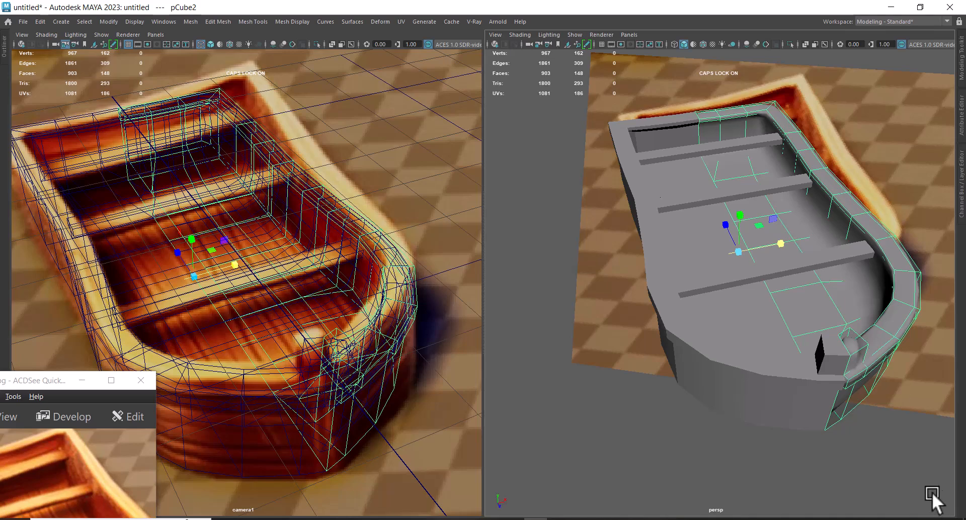
pyautogui.click(714, 491)
pyautogui.click(895, 352)
pyautogui.keyDown('alt'); pyautogui.moveTo(896, 384); pyautogui.dragTo(830, 346); pyautogui.keyUp('alt')
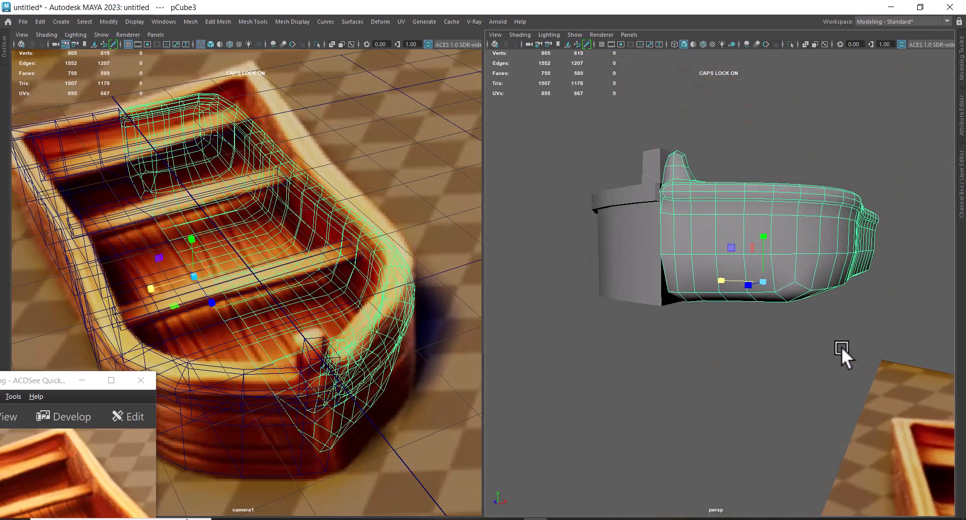
pyautogui.keyDown('alt'); pyautogui.moveTo(802, 255); pyautogui.dragTo(599, 297); pyautogui.keyUp('alt')
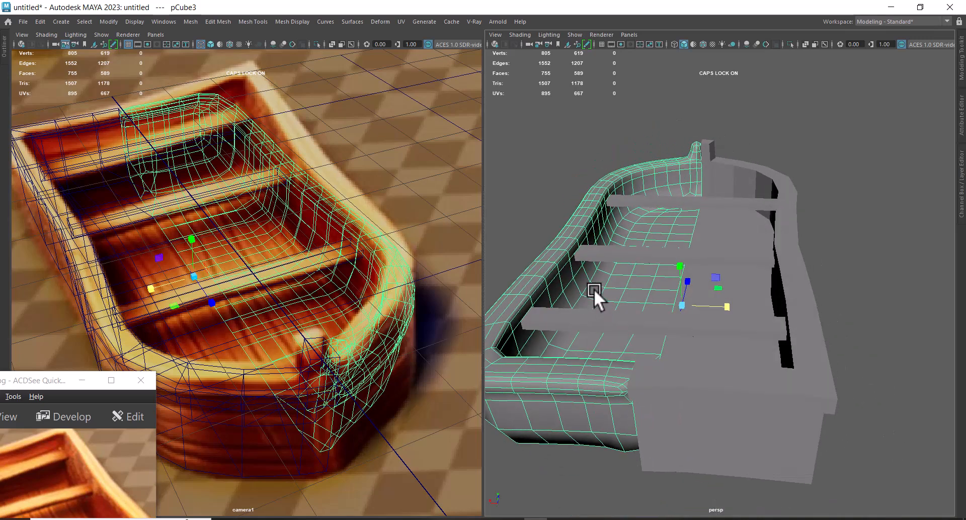
pyautogui.press('Delete')
# Step: Delete the capping face on the remaining hull half where the stern meets the centre line
pyautogui.click(689, 390)
pyautogui.keyDown('alt'); pyautogui.moveTo(598, 410); pyautogui.dragTo(742, 373); pyautogui.keyUp('alt')
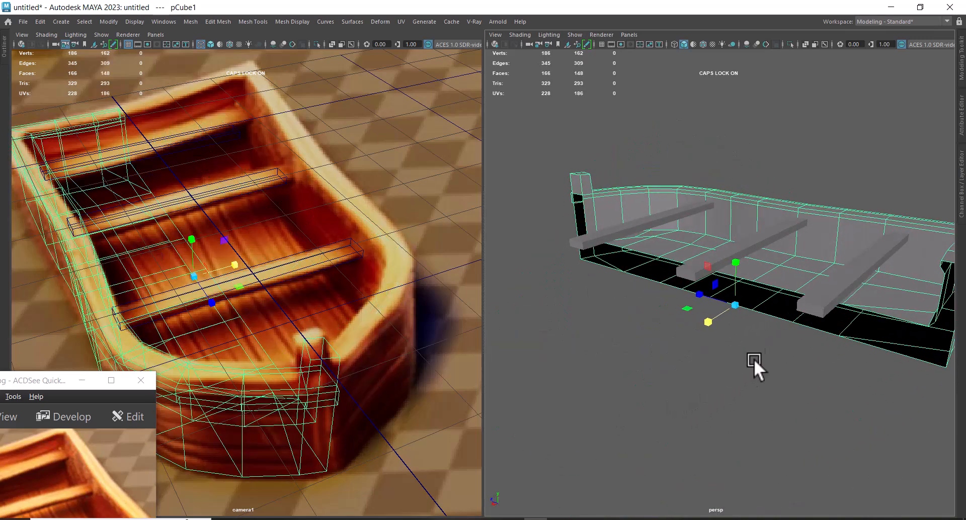
pyautogui.keyDown('alt'); pyautogui.moveTo(742, 373); pyautogui.dragTo(638, 392, button='middle'); pyautogui.keyUp('alt')
pyautogui.keyDown('alt'); pyautogui.moveTo(638, 391); pyautogui.dragTo(720, 359); pyautogui.keyUp('alt')
pyautogui.keyDown('alt'); pyautogui.moveTo(720, 359); pyautogui.dragTo(784, 359, button='right'); pyautogui.keyUp('alt')
pyautogui.keyDown('alt'); pyautogui.moveTo(783, 359); pyautogui.dragTo(755, 305); pyautogui.keyUp('alt')
pyautogui.moveTo(857, 196); pyautogui.dragTo(861, 222, button='right')
pyautogui.click(853, 209)
pyautogui.press('Delete')
# Step: Delete the two centre-line faces on the bow post and the rim beside it, then return to object selection
pyautogui.keyDown('alt'); pyautogui.moveTo(845, 313); pyautogui.dragTo(751, 298, button='right'); pyautogui.keyUp('alt')
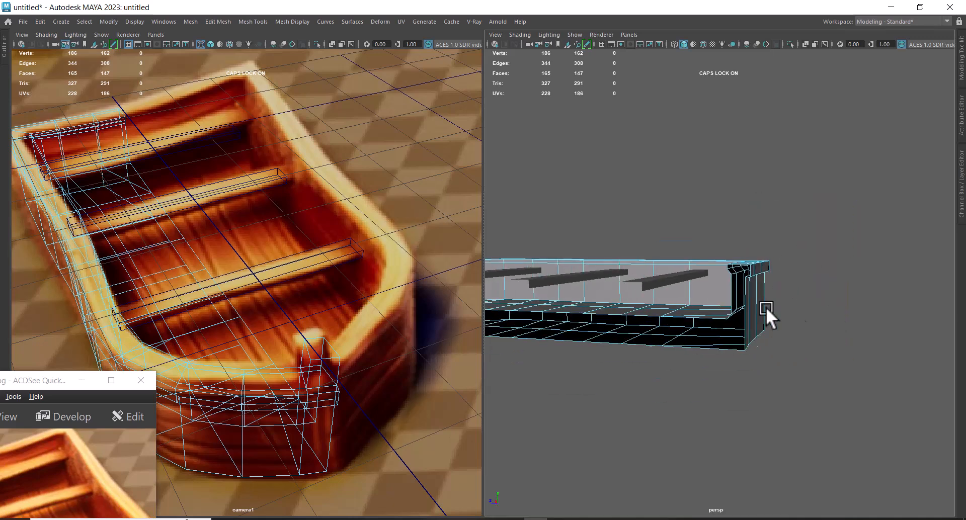
pyautogui.keyDown('alt'); pyautogui.moveTo(750, 298); pyautogui.dragTo(795, 348, button='middle'); pyautogui.keyUp('alt')
pyautogui.keyDown('alt'); pyautogui.moveTo(795, 347); pyautogui.dragTo(774, 347); pyautogui.keyUp('alt')
pyautogui.keyDown('alt'); pyautogui.moveTo(774, 348); pyautogui.dragTo(684, 346, button='right'); pyautogui.keyUp('alt')
pyautogui.keyDown('alt'); pyautogui.moveTo(684, 345); pyautogui.dragTo(773, 384); pyautogui.keyUp('alt')
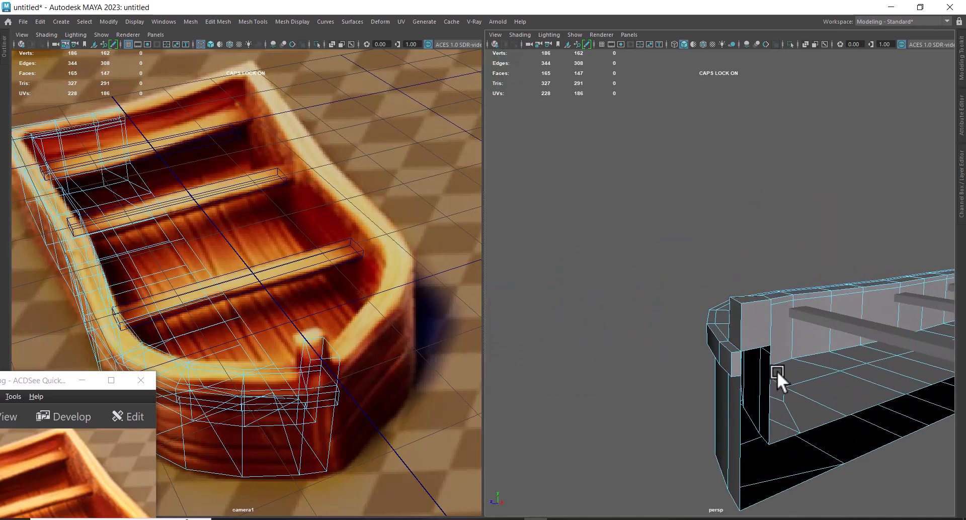
pyautogui.click(760, 328)
pyautogui.keyDown('alt'); pyautogui.moveTo(765, 388); pyautogui.dragTo(789, 419, button='right'); pyautogui.keyUp('alt')
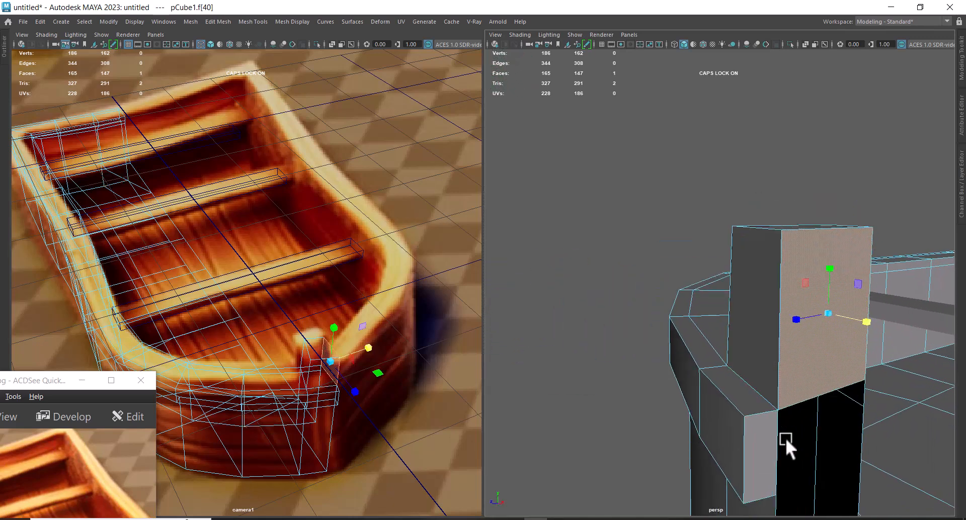
pyautogui.keyDown('shift'); pyautogui.click(759, 453); pyautogui.keyUp('shift')
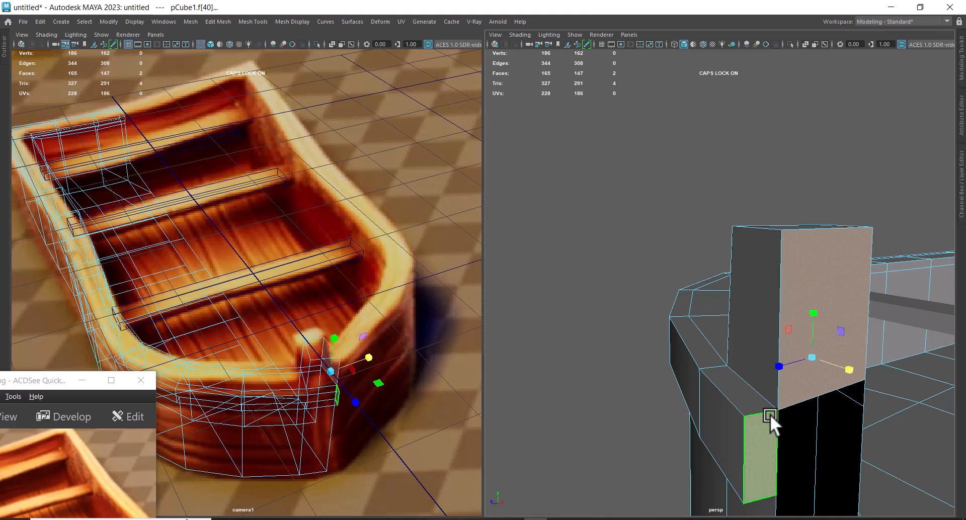
pyautogui.press('Delete')
pyautogui.keyDown('alt'); pyautogui.moveTo(767, 400); pyautogui.dragTo(858, 435); pyautogui.keyUp('alt')
pyautogui.keyDown('alt'); pyautogui.moveTo(858, 435); pyautogui.dragTo(798, 345, button='right'); pyautogui.keyUp('alt')
pyautogui.moveTo(779, 288); pyautogui.dragTo(896, 137, button='right')
pyautogui.keyDown('alt'); pyautogui.moveTo(760, 327); pyautogui.dragTo(780, 373); pyautogui.keyUp('alt')
pyautogui.keyDown('alt'); pyautogui.moveTo(780, 373); pyautogui.dragTo(740, 312, button='right'); pyautogui.keyUp('alt')
pyautogui.keyDown('alt'); pyautogui.moveTo(740, 312); pyautogui.dragTo(795, 343); pyautogui.keyUp('alt')
pyautogui.click(41, 24)
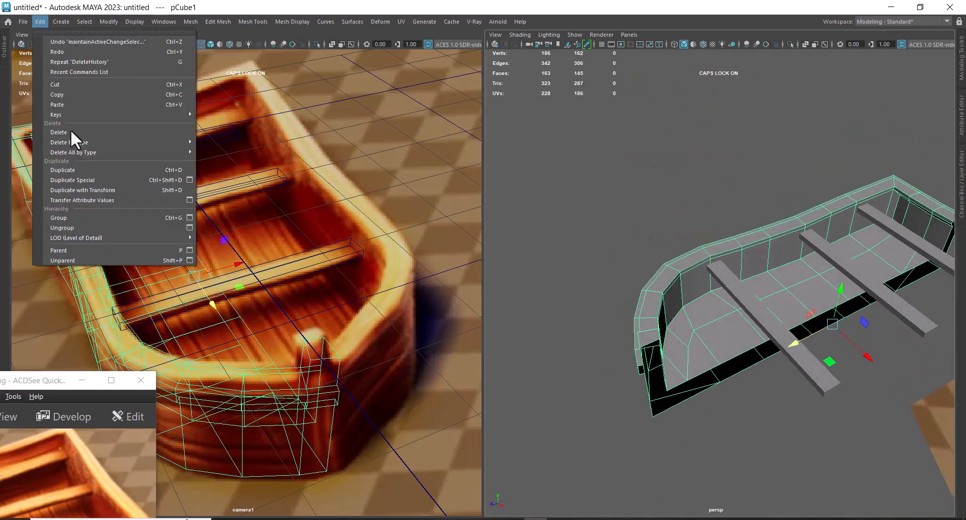
pyautogui.click(183, 181)
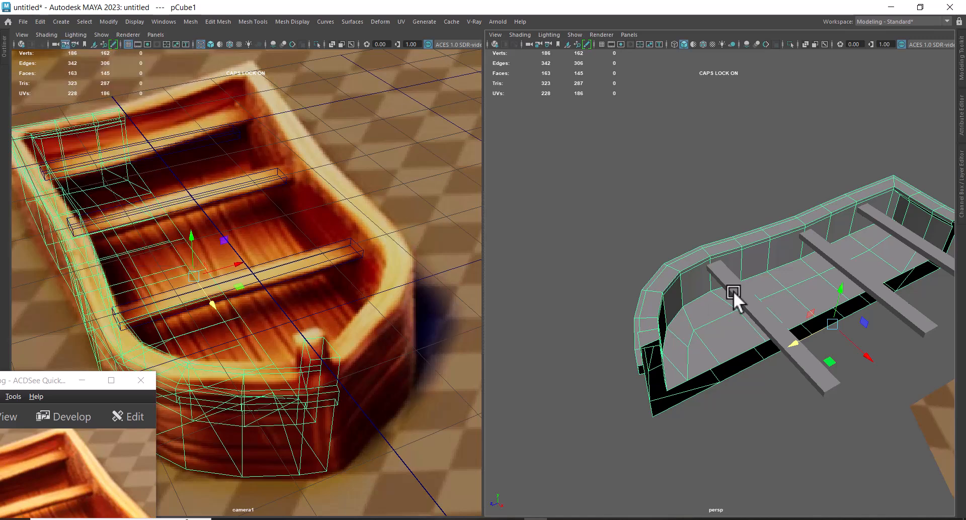
# Step: In the top view, select all vertices along the hull half's centre edge and flatten them along X
pyautogui.press('space')
pyautogui.moveTo(884, 248); pyautogui.dragTo(707, 247)
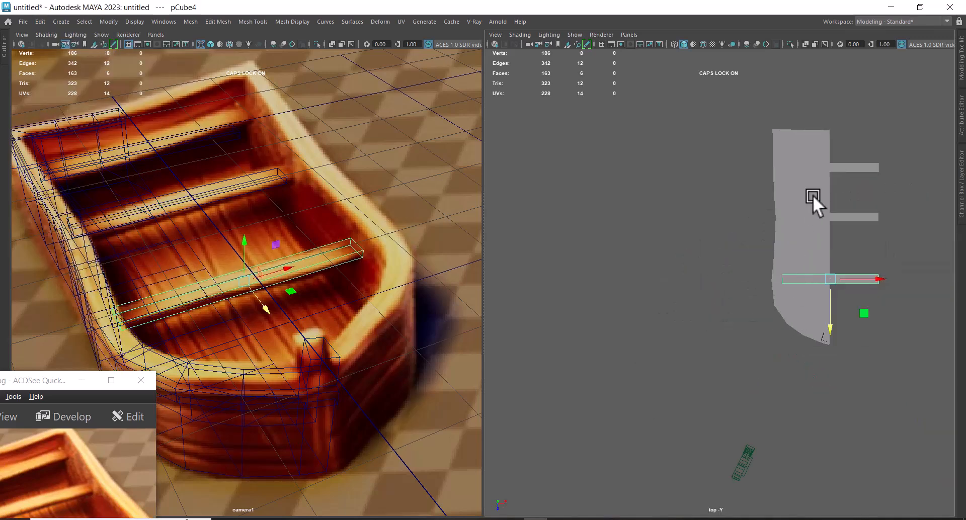
pyautogui.click(818, 209)
pyautogui.moveTo(861, 115); pyautogui.dragTo(837, 114, button='right')
pyautogui.moveTo(876, 93); pyautogui.dragTo(828, 389)
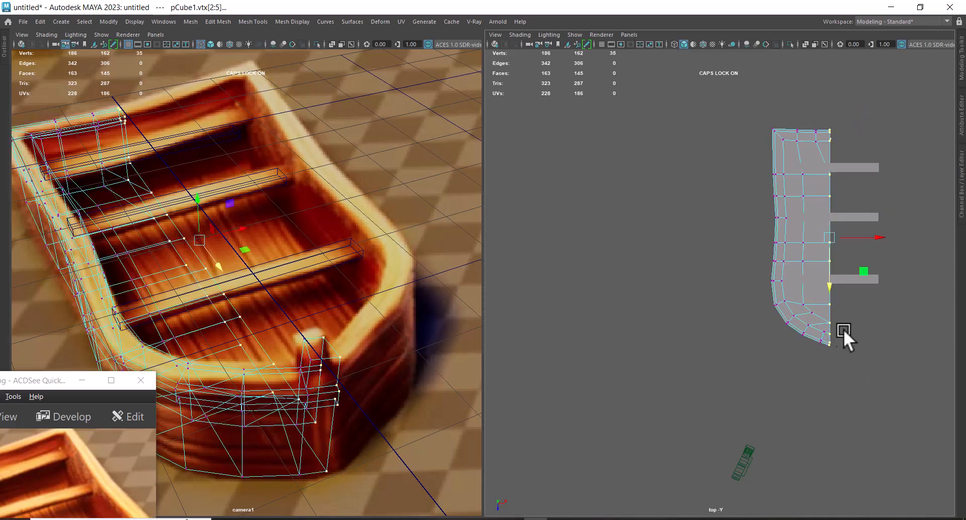
pyautogui.press('r')
pyautogui.moveTo(875, 237); pyautogui.dragTo(829, 239)
# Step: Shift the flattened centre-edge vertices along X onto the boat's centre line
pyautogui.scroll(3, 827, 196)
pyautogui.keyDown('alt'); pyautogui.moveTo(825, 248); pyautogui.dragTo(531, 350, button='middle'); pyautogui.keyUp('alt')
pyautogui.scroll(2, 674, 315)
pyautogui.scroll(1, 675, 315)
pyautogui.keyDown('alt'); pyautogui.moveTo(675, 315); pyautogui.dragTo(752, 367, button='middle'); pyautogui.keyUp('alt')
pyautogui.press('w')
pyautogui.moveTo(740, 392); pyautogui.dragTo(741, 392)
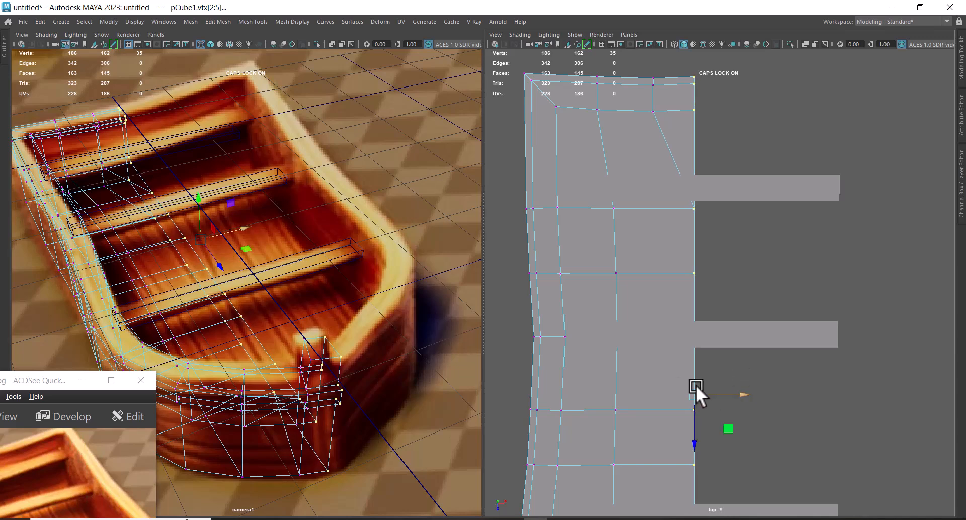
# Step: Back in the perspective view, mirror the hull half with Duplicate Special as one instance with X scale -1
pyautogui.press('space')
pyautogui.moveTo(647, 388); pyautogui.dragTo(651, 201)
pyautogui.scroll(-3, 683, 307)
pyautogui.keyDown('alt'); pyautogui.moveTo(684, 307); pyautogui.dragTo(704, 336); pyautogui.keyUp('alt')
pyautogui.scroll(4, 704, 336)
pyautogui.moveTo(689, 230); pyautogui.dragTo(773, 156, button='right')
pyautogui.keyDown('alt'); pyautogui.moveTo(734, 201); pyautogui.dragTo(763, 291); pyautogui.keyUp('alt')
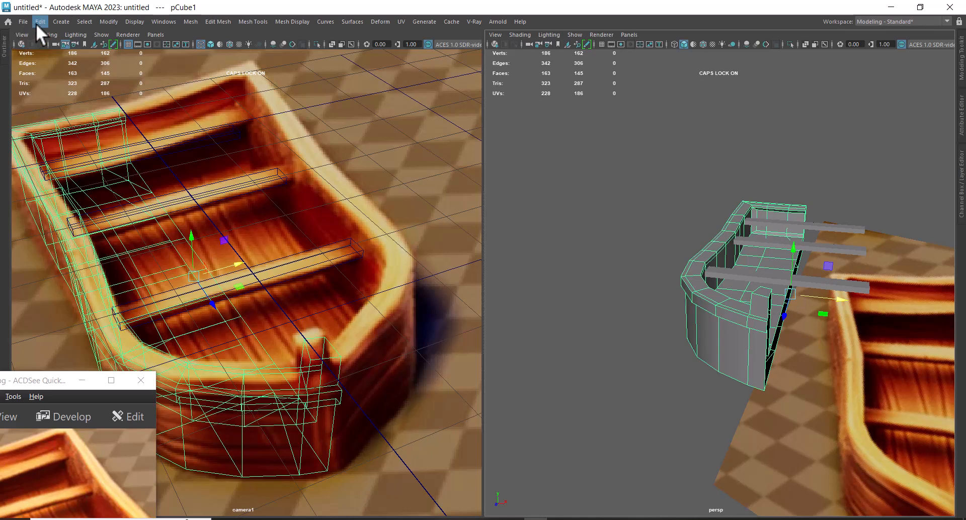
pyautogui.click(57, 23)
pyautogui.moveTo(44, 17)
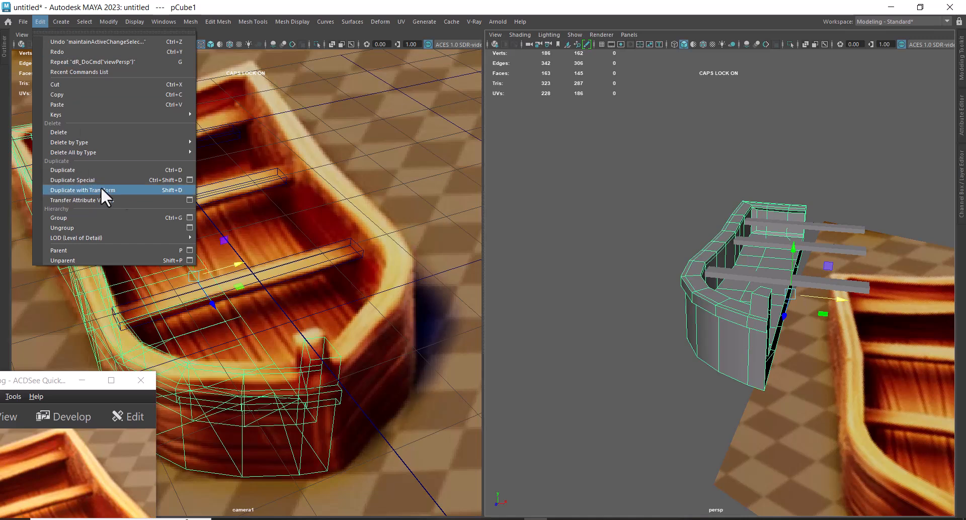
pyautogui.click(189, 180)
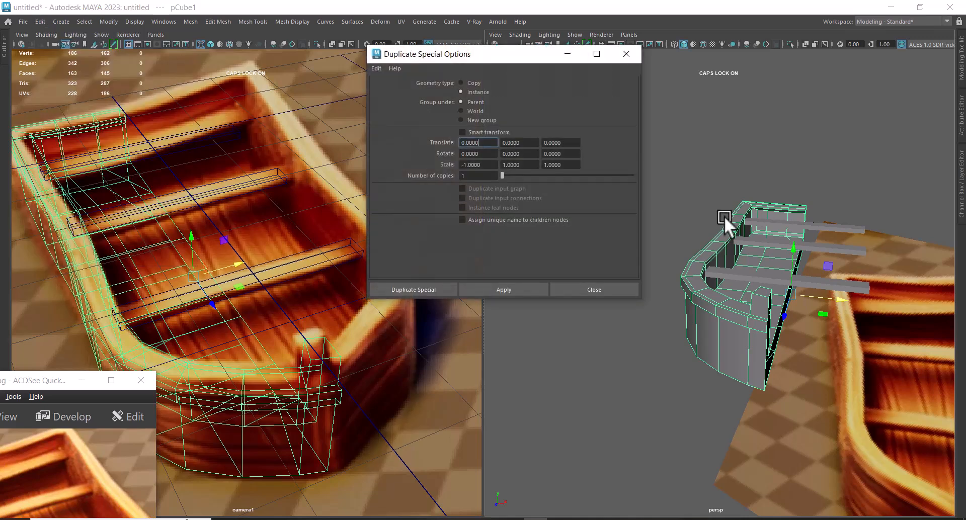
pyautogui.click(517, 289)
# Step: Select both hull halves, hide all unselected objects, and combine the halves into one mesh
pyautogui.keyDown('alt'); pyautogui.moveTo(860, 347); pyautogui.dragTo(804, 390); pyautogui.keyUp('alt')
pyautogui.keyDown('shift'); pyautogui.click(726, 379); pyautogui.keyUp('shift')
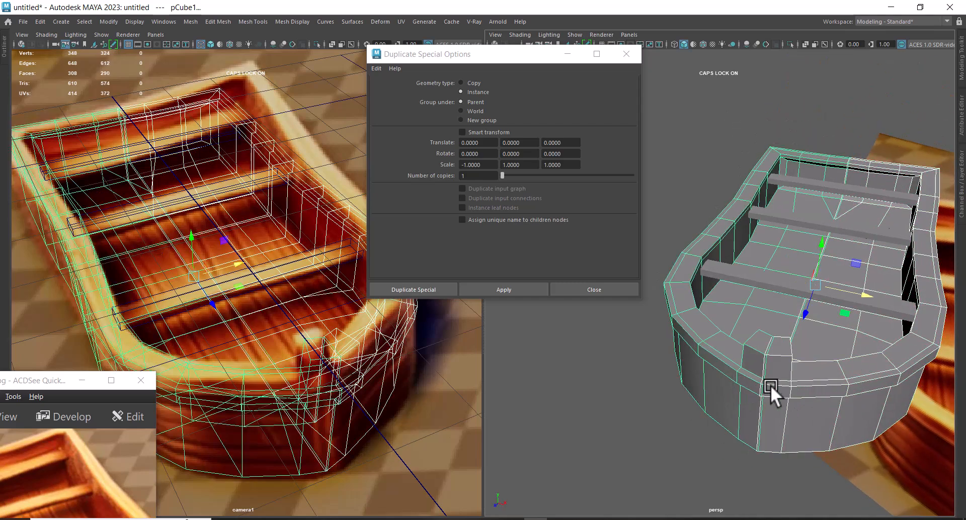
pyautogui.hotkey('alt', 'h')
pyautogui.scroll(10, 816, 385)
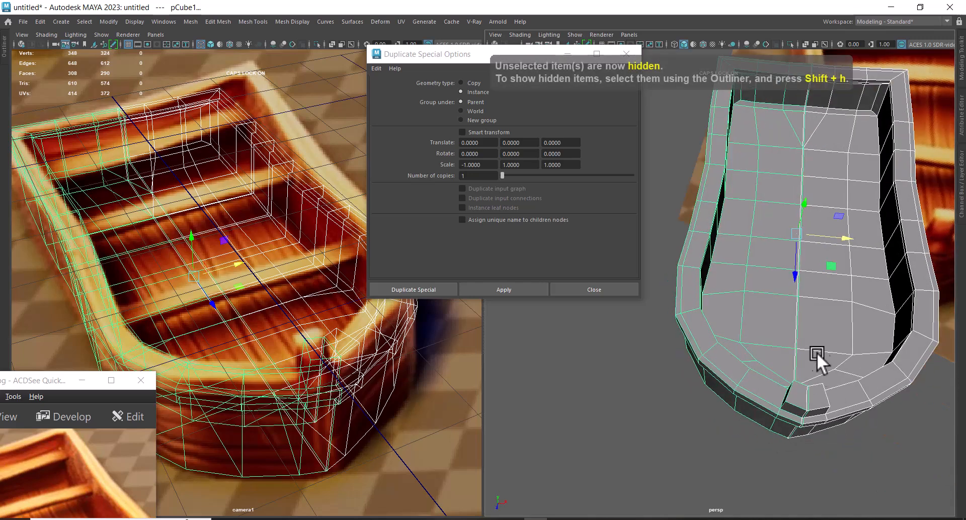
pyautogui.keyDown('alt'); pyautogui.moveTo(819, 374); pyautogui.dragTo(825, 308); pyautogui.keyUp('alt')
pyautogui.click(605, 288)
pyautogui.keyDown('shift'); pyautogui.moveTo(832, 165); pyautogui.dragTo(816, 376, button='right'); pyautogui.keyUp('shift')
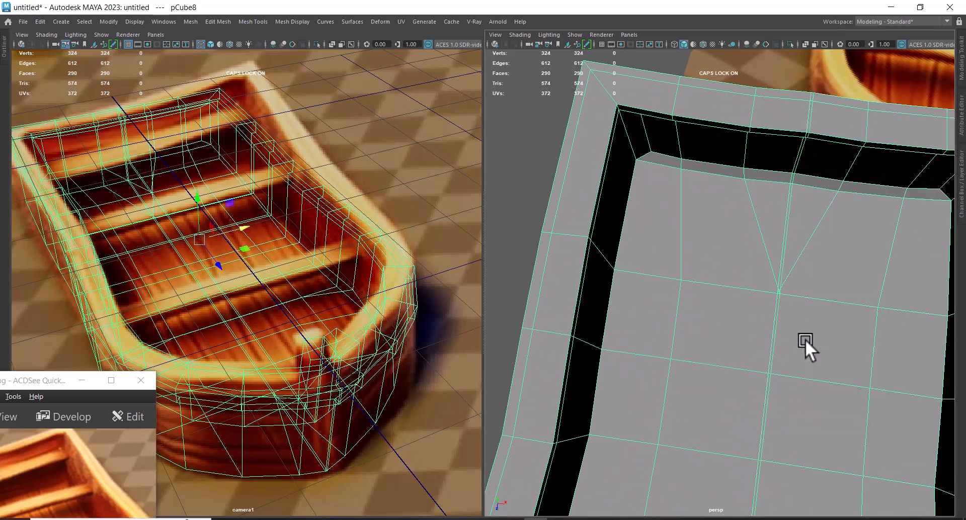
# Step: Show only the perspective view and select both edge loops along the combined hull's centre seam
pyautogui.hotkey('ctrl', 'space')
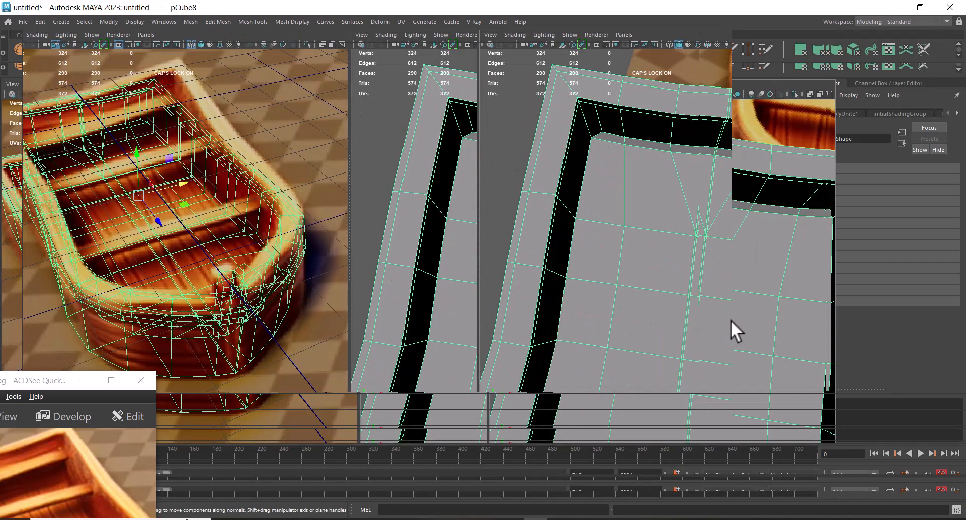
pyautogui.hotkey('ctrl', 'space')
pyautogui.press('space')
pyautogui.keyDown('alt'); pyautogui.moveTo(712, 341); pyautogui.dragTo(593, 136, button='right'); pyautogui.keyUp('alt')
pyautogui.keyDown('alt'); pyautogui.moveTo(622, 370); pyautogui.dragTo(675, 140, button='middle'); pyautogui.keyUp('alt')
pyautogui.keyDown('alt'); pyautogui.moveTo(675, 140); pyautogui.dragTo(611, 302, button='right'); pyautogui.keyUp('alt')
pyautogui.keyDown('alt'); pyautogui.moveTo(611, 302); pyautogui.dragTo(663, 296); pyautogui.keyUp('alt')
pyautogui.moveTo(663, 296); pyautogui.dragTo(662, 246, button='right')
pyautogui.keyDown('alt'); pyautogui.moveTo(650, 176); pyautogui.dragTo(719, 333, button='right'); pyautogui.keyUp('alt')
pyautogui.doubleClick(666, 316)
pyautogui.keyDown('shift'); pyautogui.doubleClick(717, 330); pyautogui.keyUp('shift')
# Step: Try merging the centre seam vertices to a single centre point, and undo it
pyautogui.keyDown('alt'); pyautogui.moveTo(772, 397); pyautogui.dragTo(667, 163); pyautogui.keyUp('alt')
pyautogui.keyDown('alt'); pyautogui.moveTo(667, 163); pyautogui.dragTo(494, 144, button='right'); pyautogui.keyUp('alt')
pyautogui.keyDown('alt'); pyautogui.moveTo(639, 246); pyautogui.dragTo(660, 237, button='right'); pyautogui.keyUp('alt')
pyautogui.keyDown('alt'); pyautogui.moveTo(659, 237); pyautogui.dragTo(654, 252); pyautogui.keyUp('alt')
pyautogui.keyDown('shift'); pyautogui.moveTo(670, 218); pyautogui.dragTo(668, 128, button='right'); pyautogui.keyUp('shift')
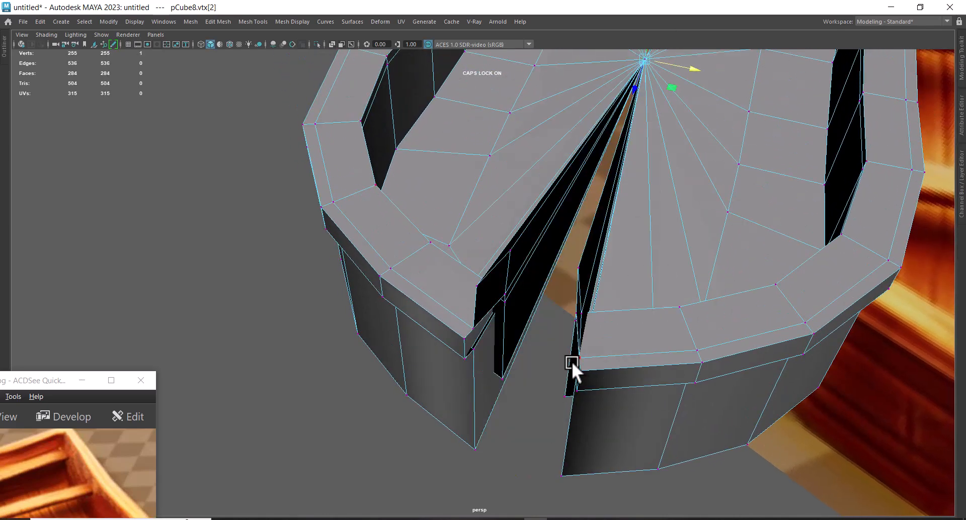
pyautogui.hotkey('ctrl', 'z')
# Step: Open the Merge Vertices options for the seam vertices and reset the settings
pyautogui.keyDown('shift'); pyautogui.moveTo(651, 262); pyautogui.dragTo(728, 164, button='right'); pyautogui.keyUp('shift')
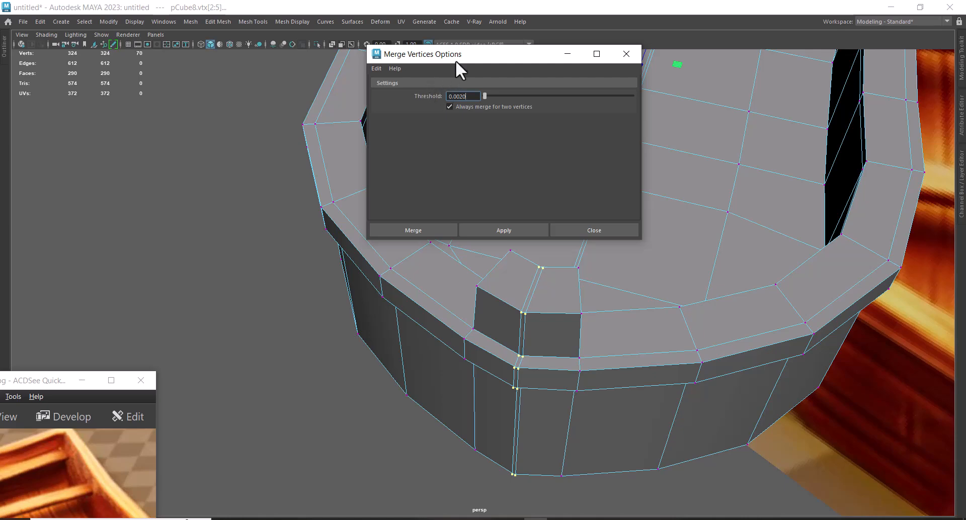
pyautogui.moveTo(463, 56); pyautogui.dragTo(291, 56)
pyautogui.click(205, 69)
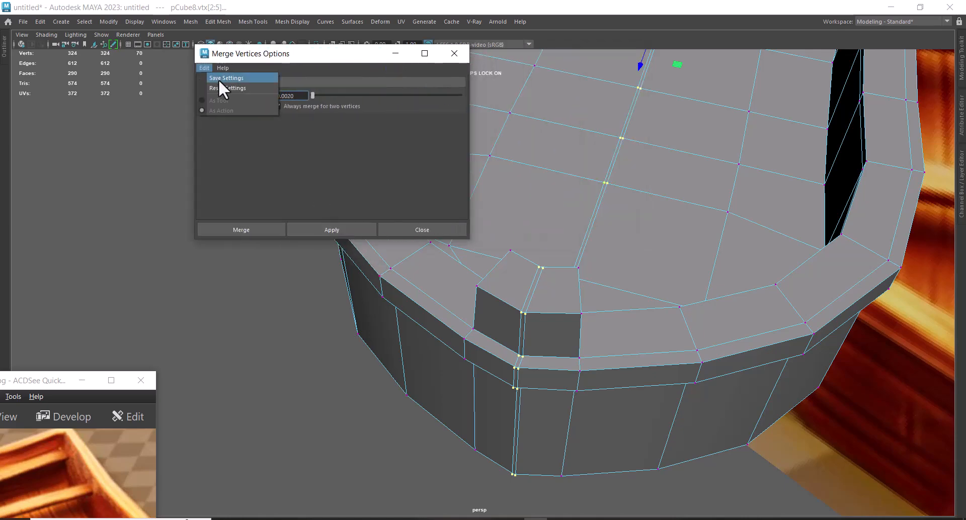
pyautogui.click(223, 88)
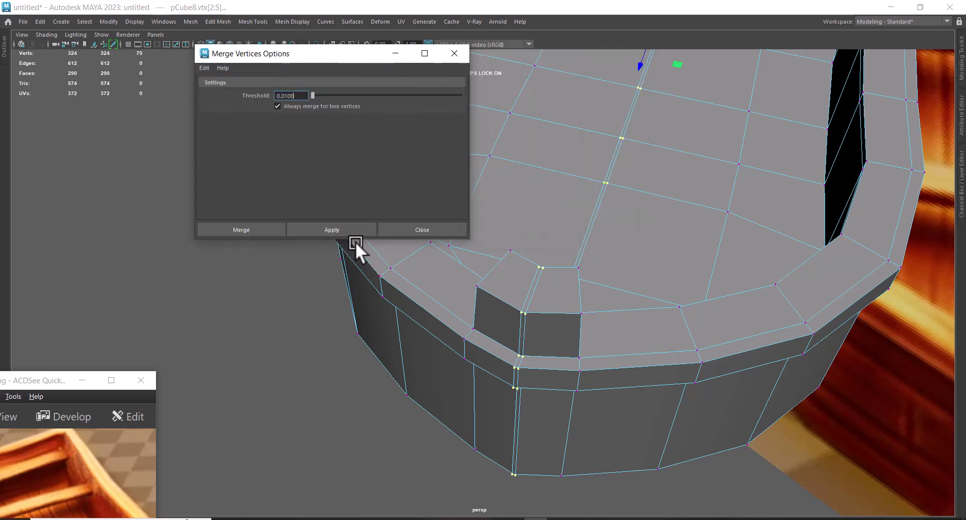
# Step: Merge the selected centre seam vertices with a threshold of 0.1 and close the options
pyautogui.keyDown('alt'); pyautogui.moveTo(732, 263); pyautogui.dragTo(624, 216, button='right'); pyautogui.keyUp('alt')
pyautogui.keyDown('alt'); pyautogui.moveTo(624, 216); pyautogui.dragTo(672, 350, button='middle'); pyautogui.keyUp('alt')
pyautogui.keyDown('alt'); pyautogui.moveTo(671, 349); pyautogui.dragTo(657, 226); pyautogui.keyUp('alt')
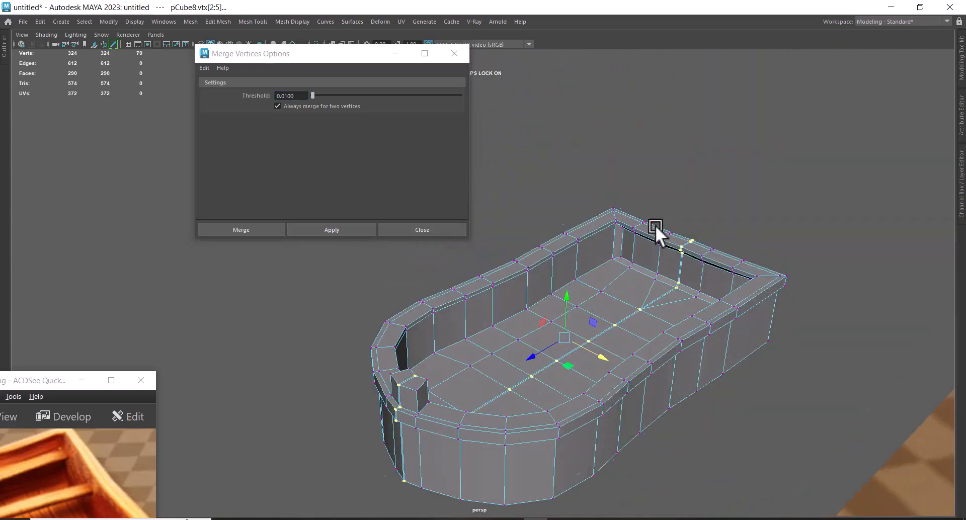
pyautogui.keyDown('alt'); pyautogui.moveTo(657, 226); pyautogui.dragTo(729, 325, button='right'); pyautogui.keyUp('alt')
pyautogui.keyDown('alt'); pyautogui.moveTo(729, 325); pyautogui.dragTo(709, 308, button='middle'); pyautogui.keyUp('alt')
pyautogui.moveTo(306, 96); pyautogui.dragTo(222, 97)
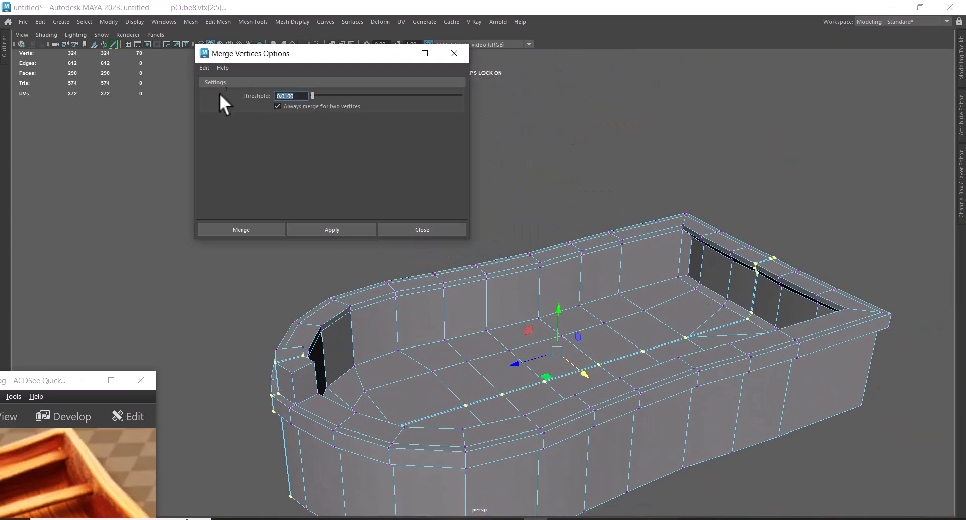
pyautogui.write('0.1')
pyautogui.press('Return')
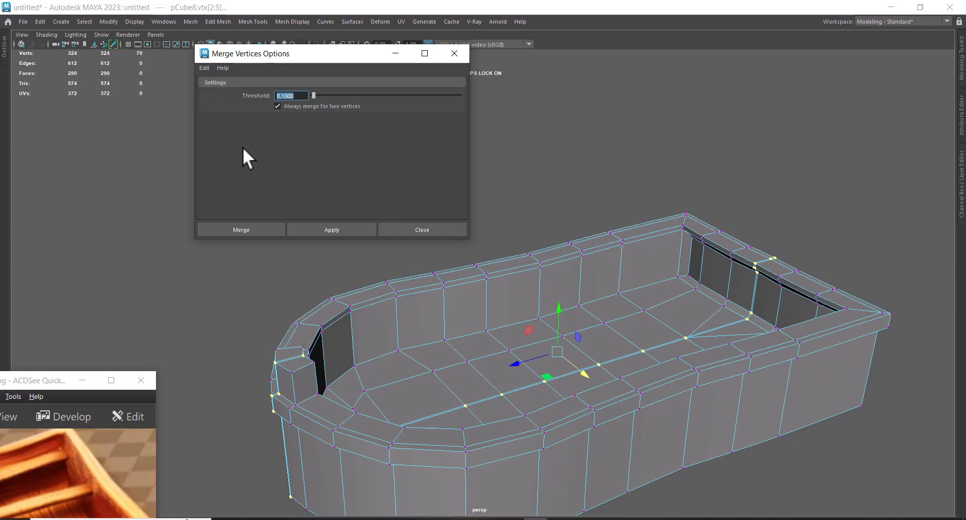
pyautogui.click(331, 226)
pyautogui.keyDown('alt'); pyautogui.moveTo(659, 307); pyautogui.dragTo(647, 273); pyautogui.keyUp('alt')
pyautogui.scroll(3, 708, 315)
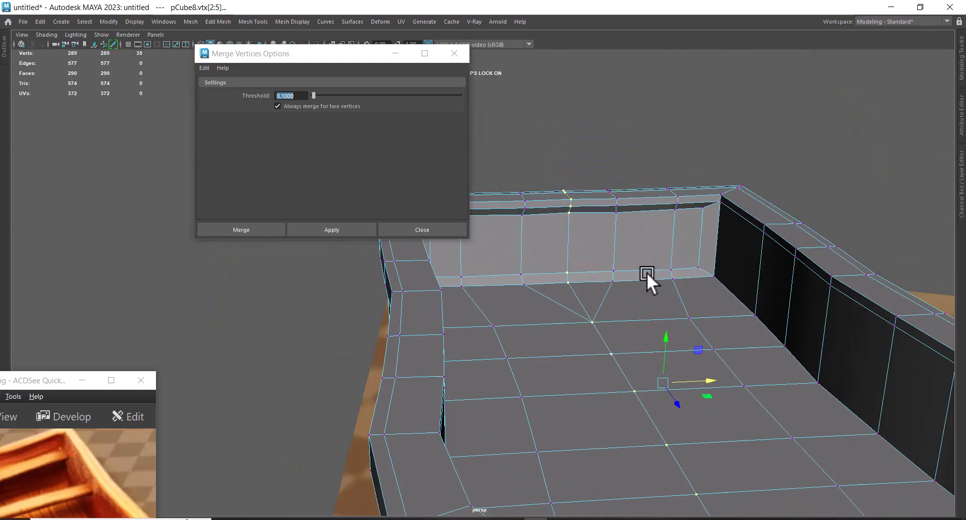
pyautogui.click(426, 230)
# Step: Examine the merged hull in smooth preview from several angles and return to the unsmoothed display
pyautogui.keyDown('alt'); pyautogui.moveTo(578, 237); pyautogui.dragTo(576, 217); pyautogui.keyUp('alt')
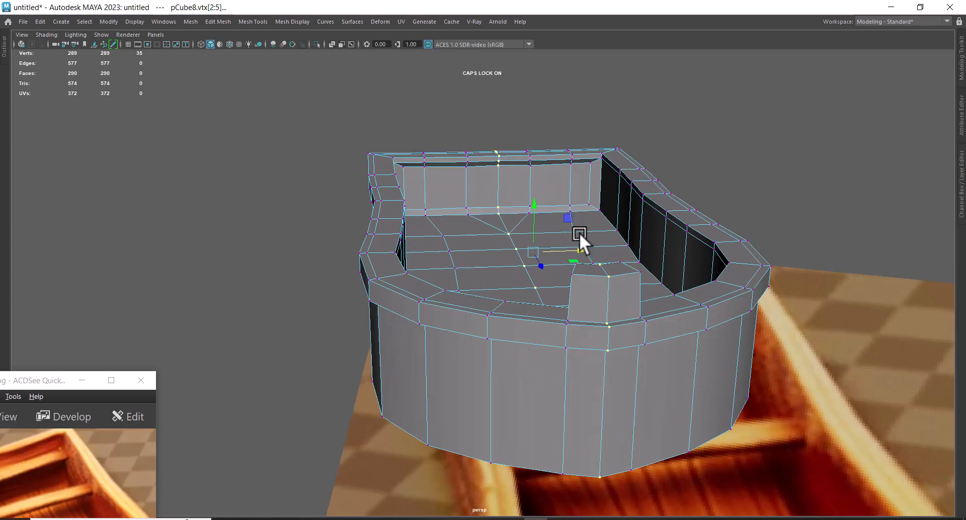
pyautogui.press('3')
pyautogui.keyDown('alt'); pyautogui.moveTo(629, 328); pyautogui.dragTo(629, 324); pyautogui.keyUp('alt')
pyautogui.moveTo(621, 184); pyautogui.dragTo(684, 153, button='right')
pyautogui.keyDown('alt'); pyautogui.moveTo(757, 237); pyautogui.dragTo(636, 321); pyautogui.keyUp('alt')
pyautogui.click(585, 244)
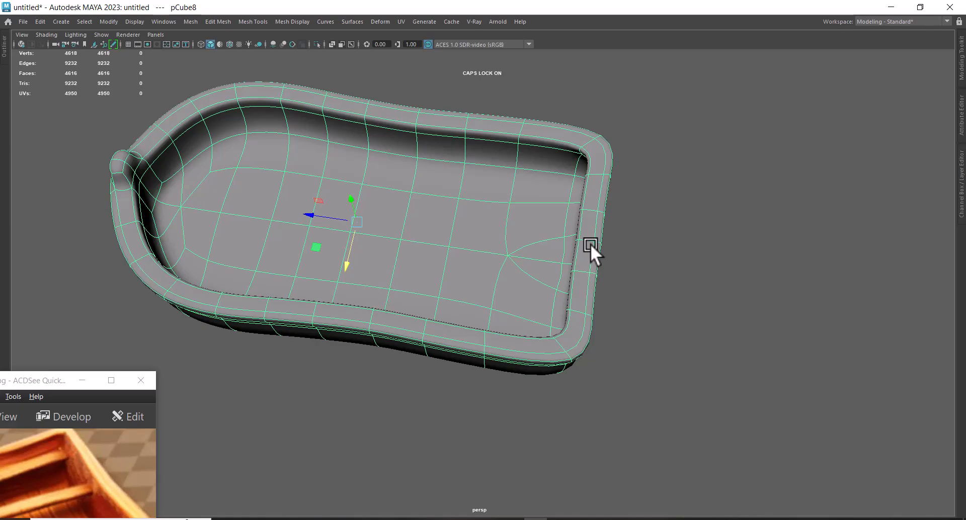
pyautogui.keyDown('alt'); pyautogui.moveTo(571, 255); pyautogui.dragTo(492, 231); pyautogui.keyUp('alt')
pyautogui.keyDown('alt'); pyautogui.moveTo(492, 231); pyautogui.dragTo(588, 338, button='middle'); pyautogui.keyUp('alt')
pyautogui.press('1')
# Step: Apply Soften/Harden Edges to the whole hull so curved sides shade smoothly and sharp corners stay hard
pyautogui.click(718, 214)
pyautogui.click(548, 282)
pyautogui.keyDown('alt'); pyautogui.moveTo(549, 282); pyautogui.dragTo(712, 337); pyautogui.keyUp('alt')
pyautogui.moveTo(563, 202)
pyautogui.keyDown('shift'); pyautogui.mouseDown(button='right')
pyautogui.moveTo(629, 230)
pyautogui.moveTo(683, 206)
pyautogui.moveTo(680, 215)
pyautogui.mouseUp(button='right'); pyautogui.keyUp('shift')
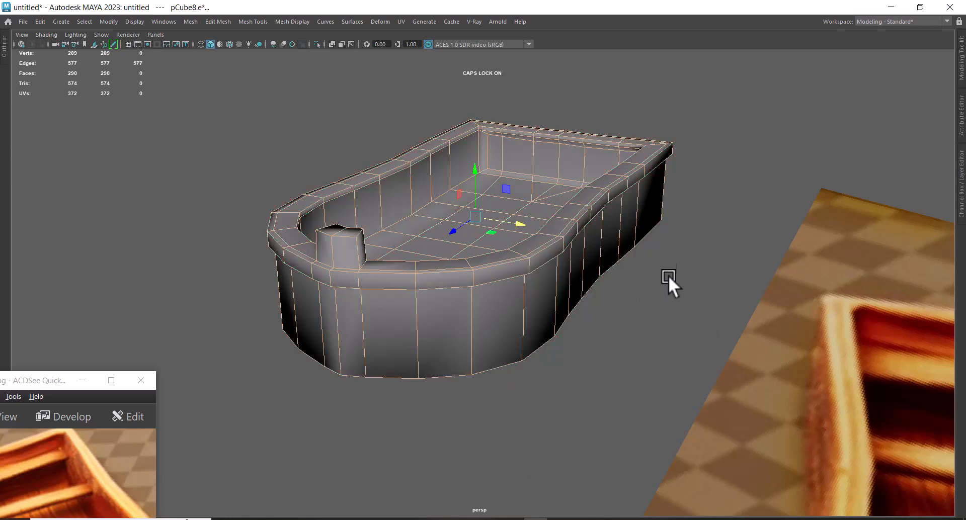
pyautogui.keyDown('shift'); pyautogui.moveTo(569, 207); pyautogui.dragTo(698, 232, button='right'); pyautogui.keyUp('shift')
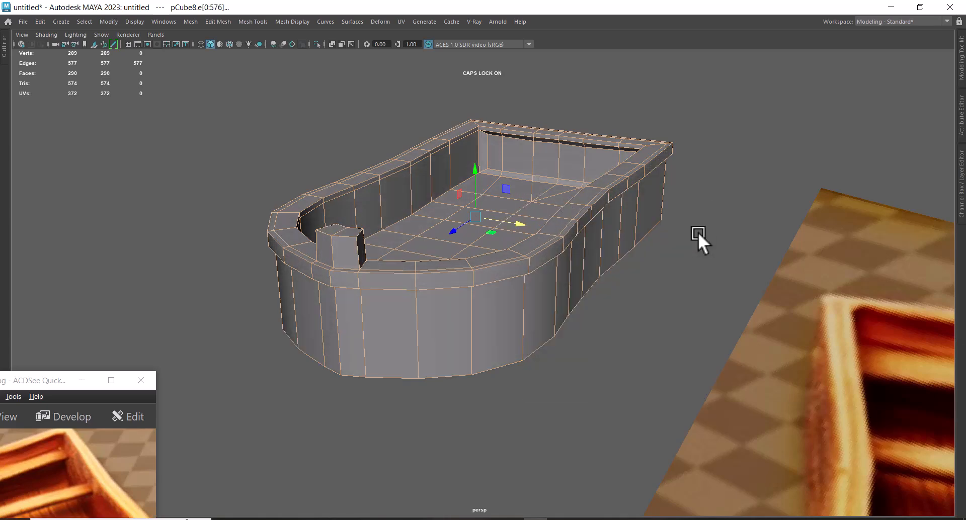
pyautogui.click(651, 289)
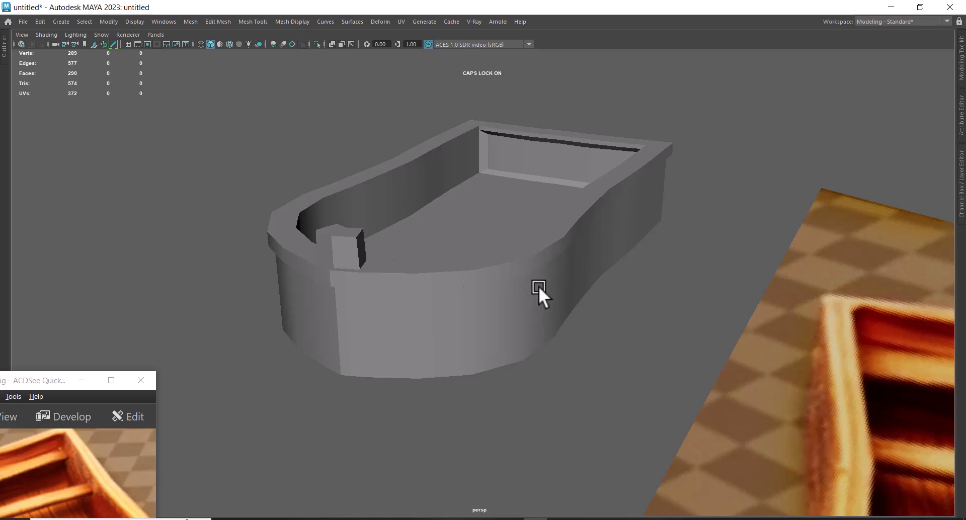
pyautogui.moveTo(544, 290)
pyautogui.keyDown('alt'); pyautogui.mouseDown()
pyautogui.moveTo(533, 229)
pyautogui.moveTo(542, 275)
pyautogui.mouseUp(); pyautogui.keyUp('alt')
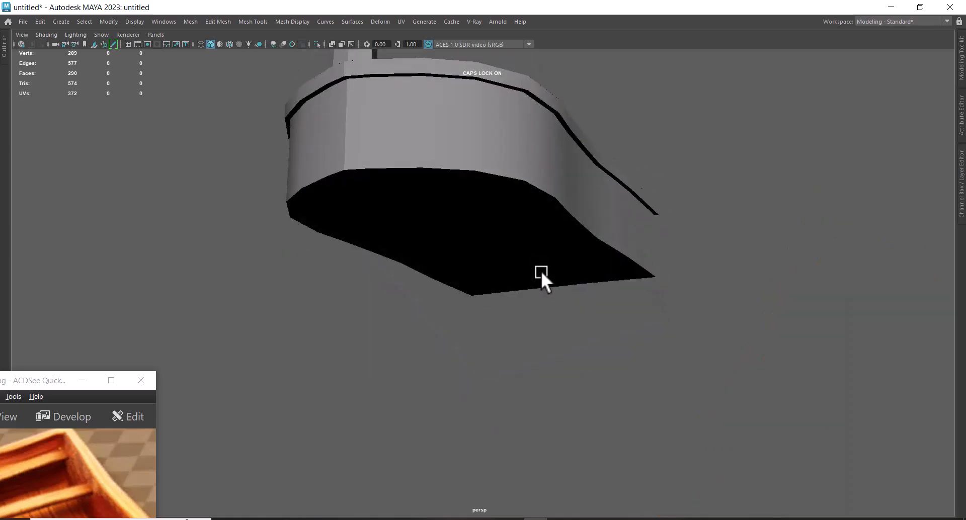
# Step: Select the edges around the hull's bottom outline and apply Soften/Harden Edges to them
pyautogui.click(468, 175)
pyautogui.hotkey('ctrl', 'F10')
pyautogui.doubleClick(395, 164)
pyautogui.keyDown('alt'); pyautogui.moveTo(413, 170); pyautogui.dragTo(539, 199); pyautogui.keyUp('alt')
pyautogui.doubleClick(484, 134)
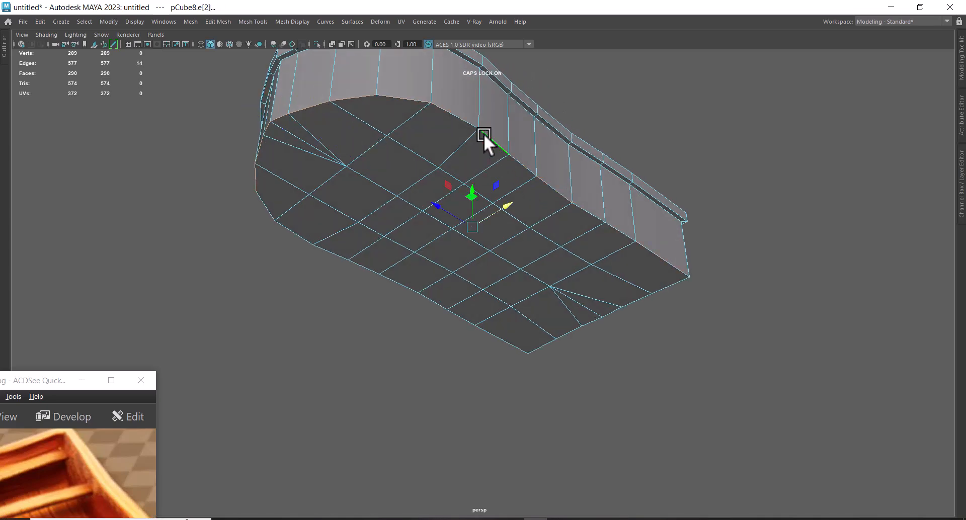
pyautogui.keyDown('shift'); pyautogui.doubleClick(667, 282); pyautogui.keyUp('shift')
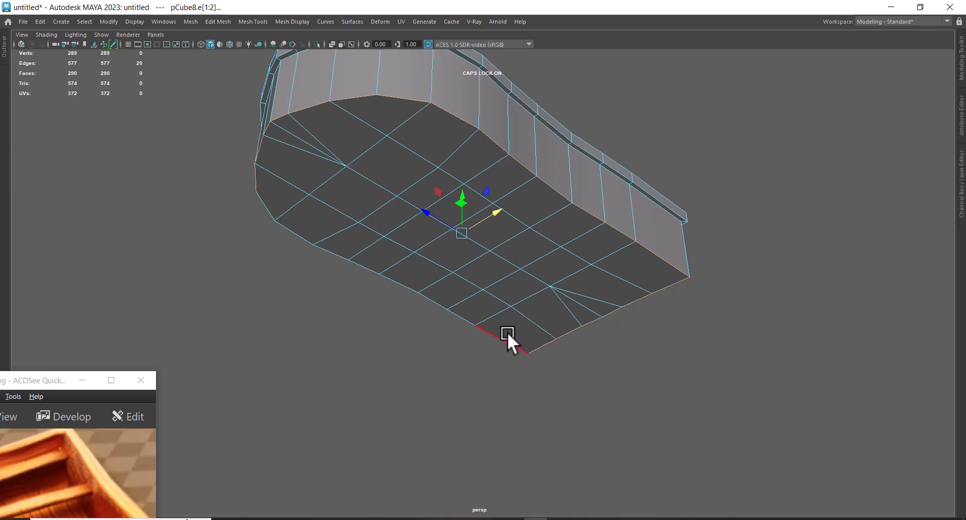
pyautogui.keyDown('shift'); pyautogui.moveTo(436, 200); pyautogui.dragTo(554, 242, button='right'); pyautogui.keyUp('shift')
pyautogui.keyDown('alt'); pyautogui.moveTo(554, 242); pyautogui.dragTo(601, 248); pyautogui.keyUp('alt')
pyautogui.click(476, 462)
# Step: Place the Boat.jpg reference window beside the hull and frame the hull for comparison
pyautogui.scroll(-5, 580, 427)
pyautogui.moveTo(39, 386); pyautogui.dragTo(497, 99)
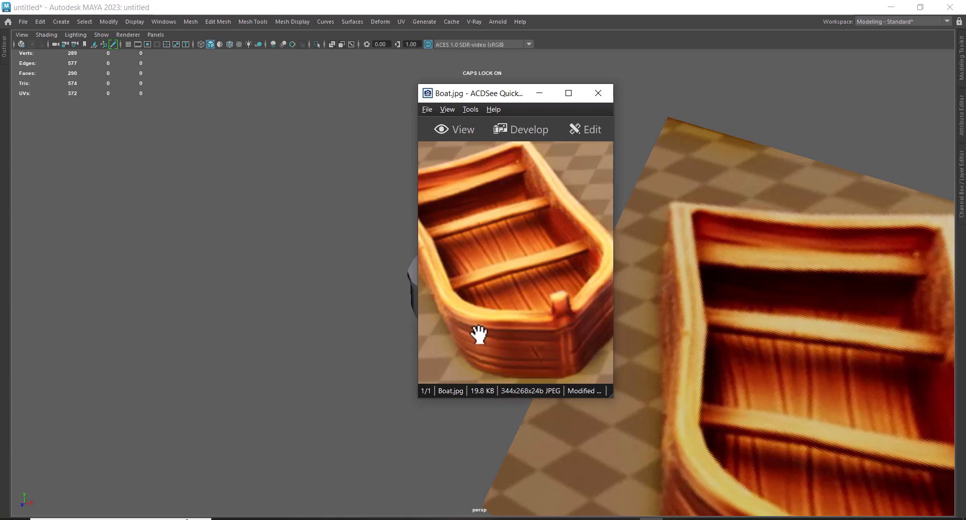
pyautogui.moveTo(504, 95); pyautogui.dragTo(808, 155)
pyautogui.keyDown('alt'); pyautogui.moveTo(515, 309); pyautogui.dragTo(475, 357); pyautogui.keyUp('alt')
pyautogui.click(521, 276)
pyautogui.scroll(6, 556, 342)
pyautogui.keyDown('alt'); pyautogui.moveTo(517, 409); pyautogui.dragTo(540, 325); pyautogui.keyUp('alt')
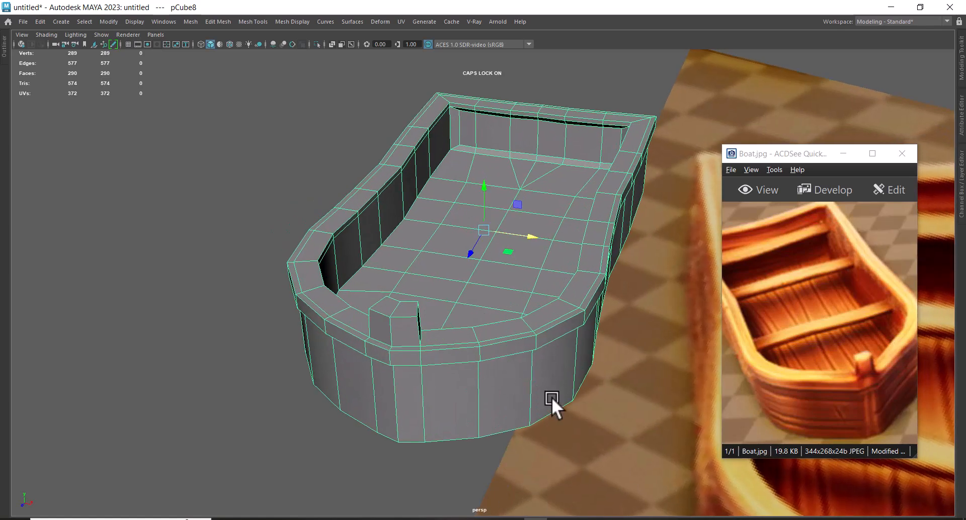
# Step: Select the extra edge loop running around the top of the rim and delete it
pyautogui.moveTo(577, 231); pyautogui.dragTo(576, 213, button='right')
pyautogui.click(504, 333)
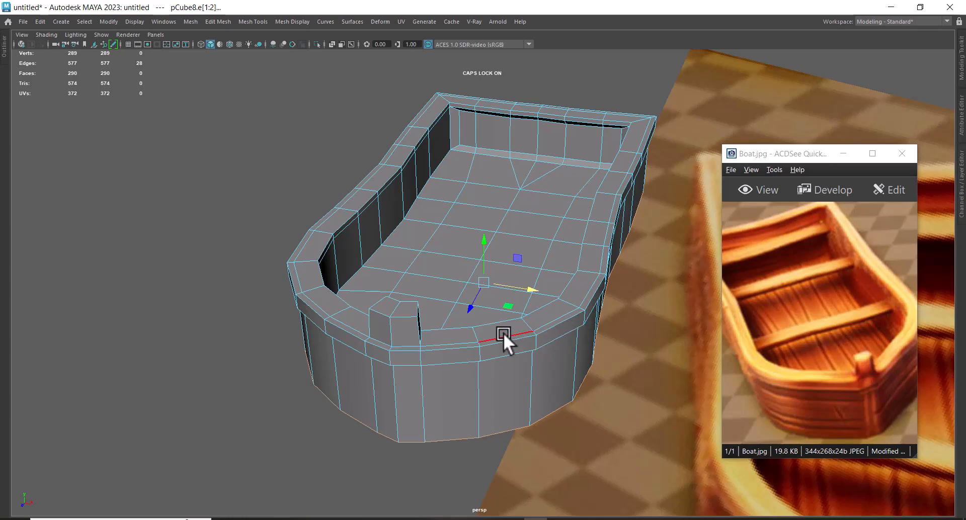
pyautogui.doubleClick(503, 332)
pyautogui.keyDown('alt'); pyautogui.moveTo(503, 349); pyautogui.dragTo(488, 316); pyautogui.keyUp('alt')
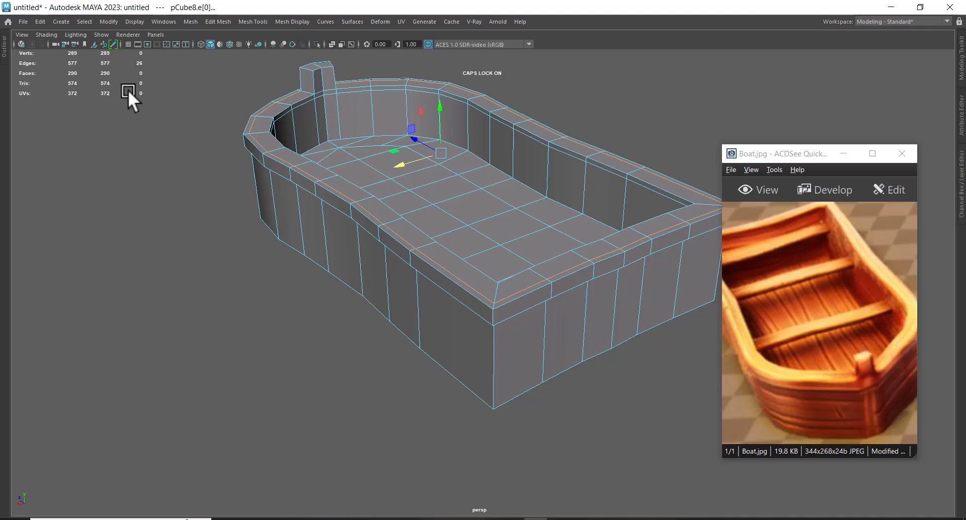
pyautogui.keyDown('alt'); pyautogui.moveTo(476, 251); pyautogui.dragTo(265, 319); pyautogui.keyUp('alt')
pyautogui.keyDown('shift'); pyautogui.rightClick(211, 296); pyautogui.keyUp('shift')
pyautogui.click(163, 311)
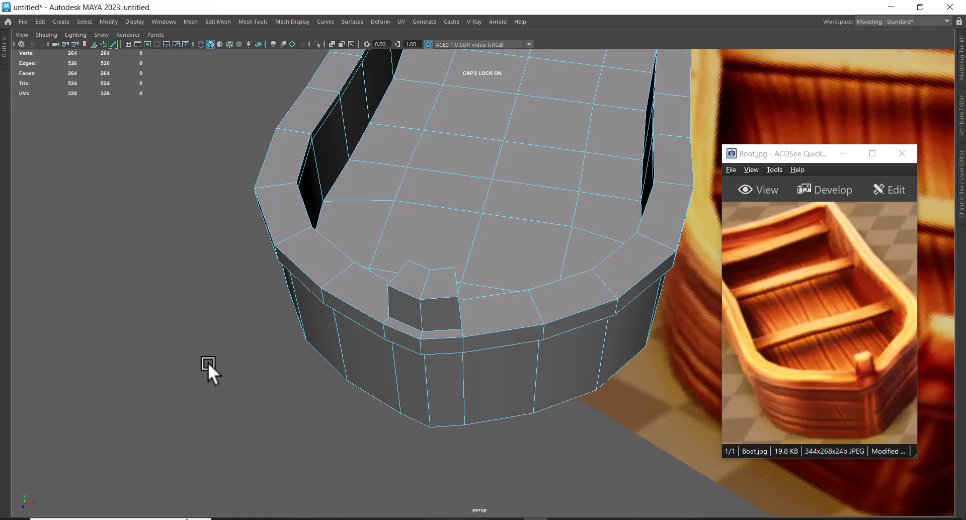
pyautogui.keyDown('alt'); pyautogui.moveTo(207, 362); pyautogui.dragTo(397, 352); pyautogui.keyUp('alt')
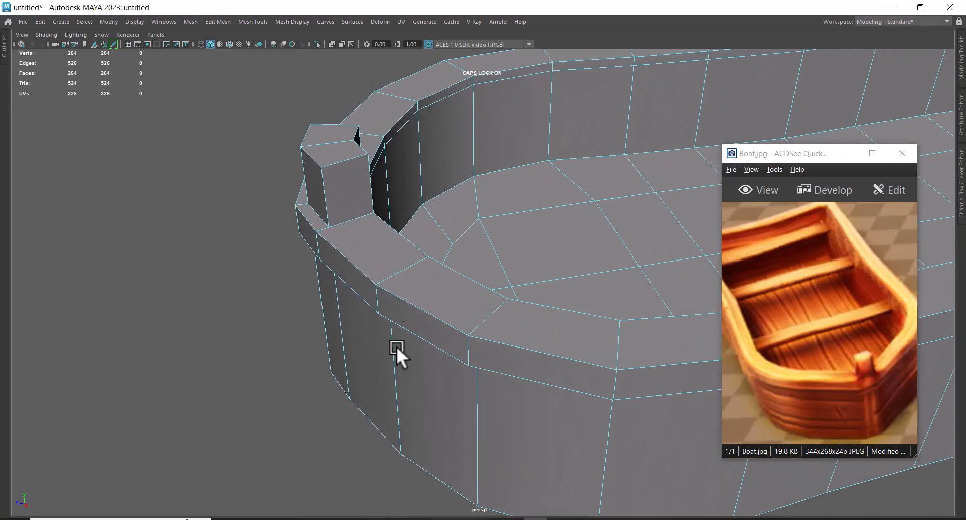
pyautogui.keyDown('alt'); pyautogui.moveTo(346, 225); pyautogui.dragTo(437, 268, button='right'); pyautogui.keyUp('alt')
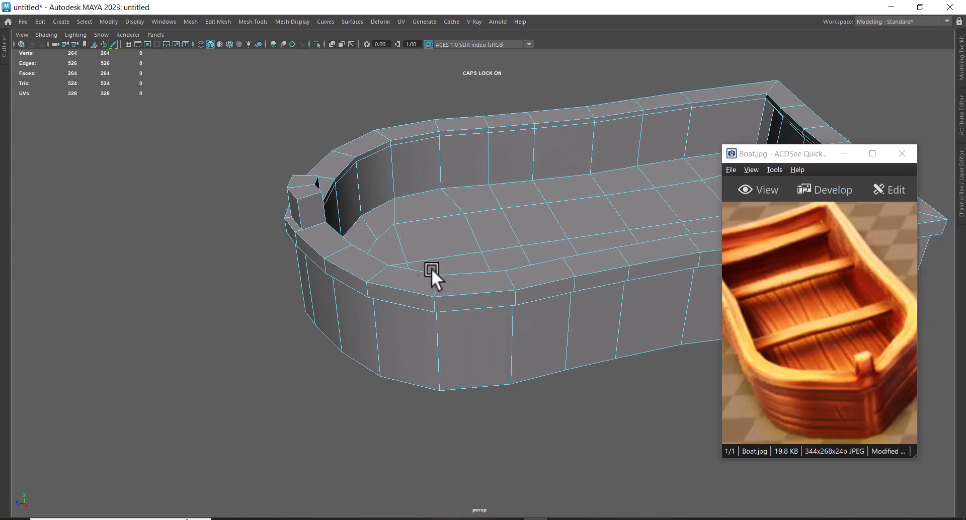
# Step: Reset the Cleanup options and select matching faces with more than four sides across all polygonal objects
pyautogui.moveTo(414, 173); pyautogui.dragTo(539, 89, button='right')
pyautogui.keyDown('alt'); pyautogui.moveTo(392, 201); pyautogui.dragTo(451, 237); pyautogui.keyUp('alt')
pyautogui.keyDown('shift'); pyautogui.moveTo(452, 147); pyautogui.dragTo(427, 382, button='right'); pyautogui.keyUp('shift')
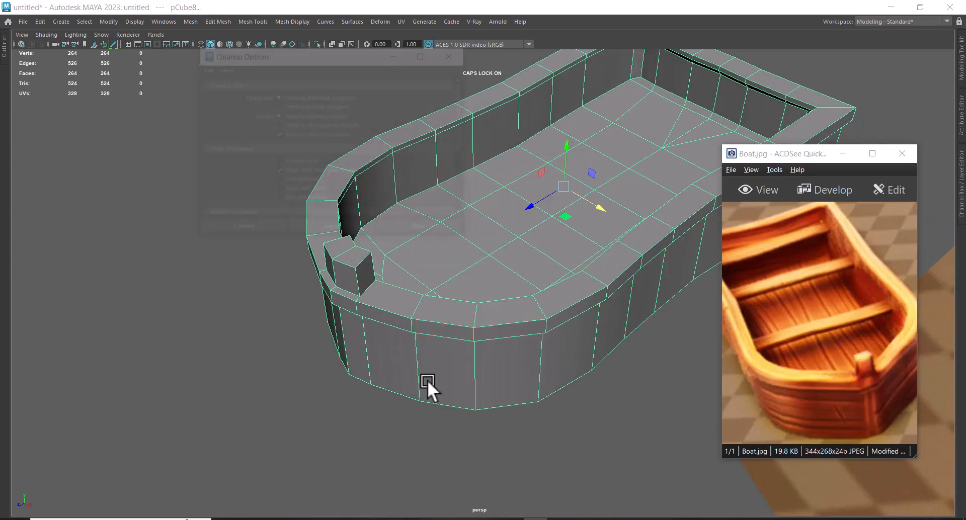
pyautogui.click(204, 68)
pyautogui.click(213, 87)
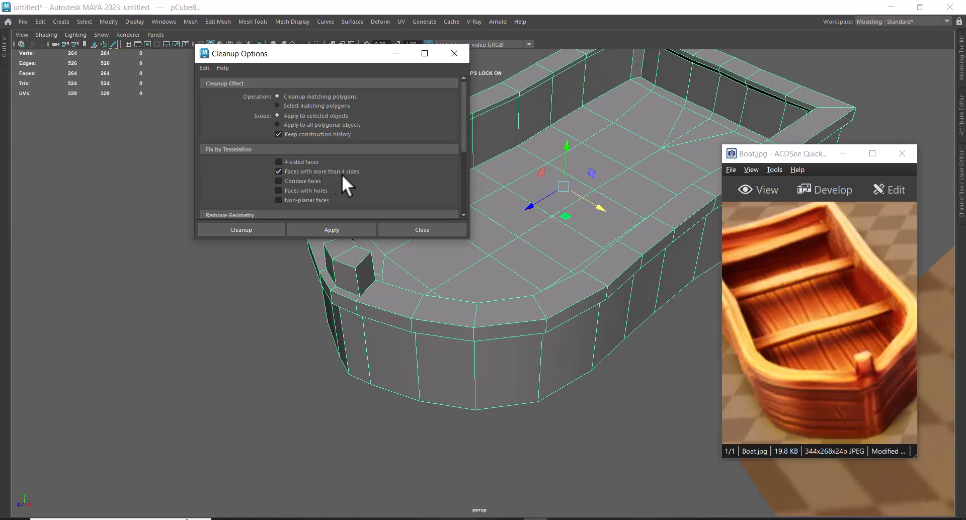
pyautogui.click(304, 105)
pyautogui.click(306, 125)
pyautogui.click(334, 227)
# Step: Examine the faces found by Cleanup beside the bow post in wireframe and shaded display
pyautogui.keyDown('alt'); pyautogui.moveTo(503, 353); pyautogui.dragTo(398, 360); pyautogui.keyUp('alt')
pyautogui.keyDown('alt'); pyautogui.moveTo(330, 316); pyautogui.dragTo(387, 388, button='middle'); pyautogui.keyUp('alt')
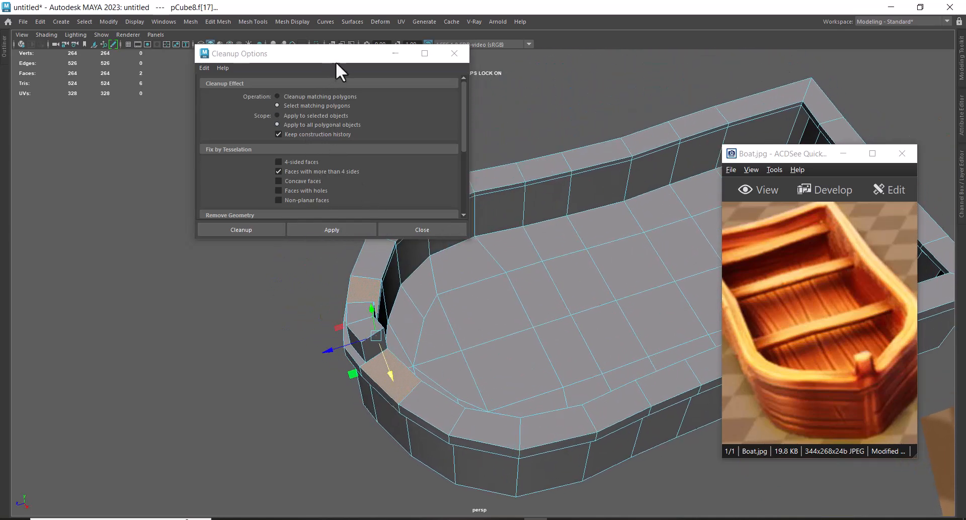
pyautogui.moveTo(335, 61); pyautogui.dragTo(205, 65)
pyautogui.keyDown('alt'); pyautogui.moveTo(496, 380); pyautogui.dragTo(464, 341); pyautogui.keyUp('alt')
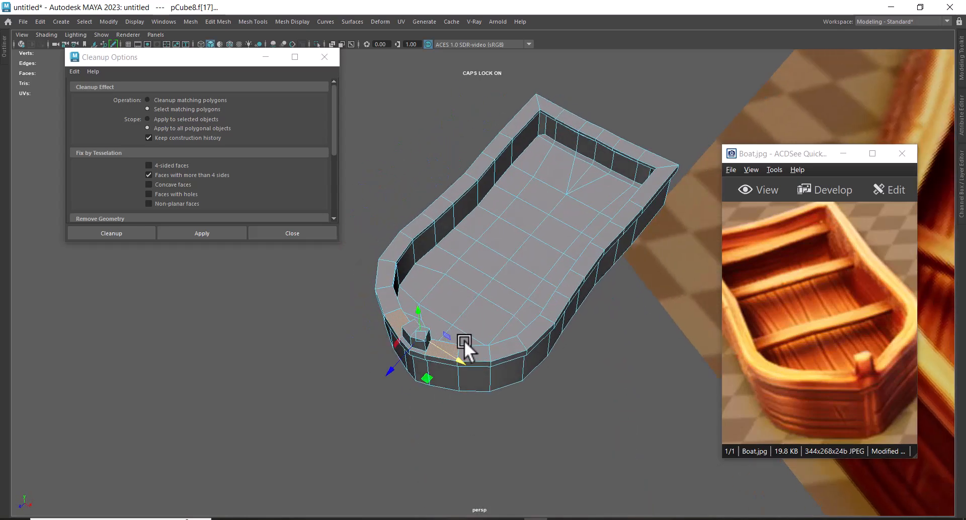
pyautogui.press('4')
pyautogui.keyDown('alt'); pyautogui.moveTo(534, 294); pyautogui.dragTo(537, 330); pyautogui.keyUp('alt')
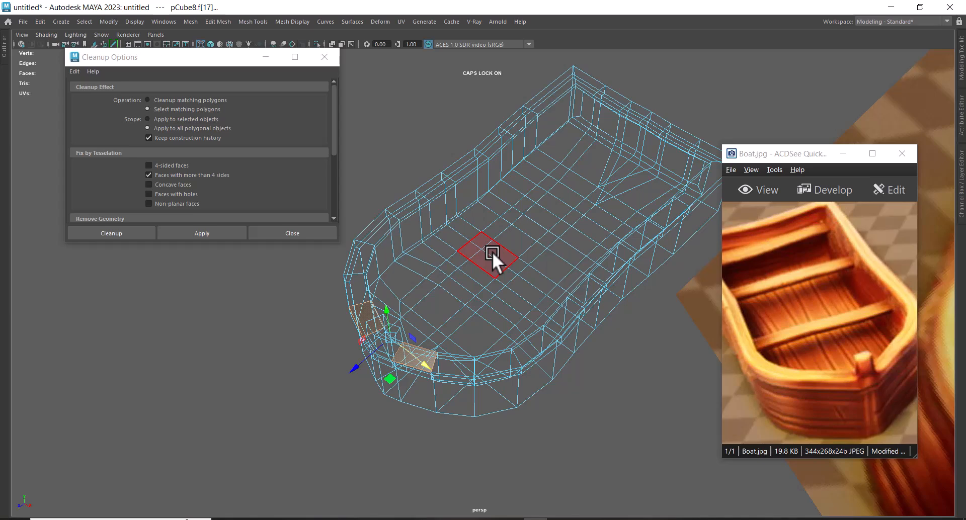
pyautogui.scroll(1, 498, 309)
pyautogui.press('5')
pyautogui.keyDown('alt'); pyautogui.moveTo(459, 318); pyautogui.dragTo(502, 409); pyautogui.keyUp('alt')
pyautogui.scroll(3, 484, 287)
# Step: Use Multi-Cut to split the rim faces on both sides of the bow post from the post's base corners to the rim's outer edge
pyautogui.moveTo(481, 285); pyautogui.dragTo(525, 217, button='right')
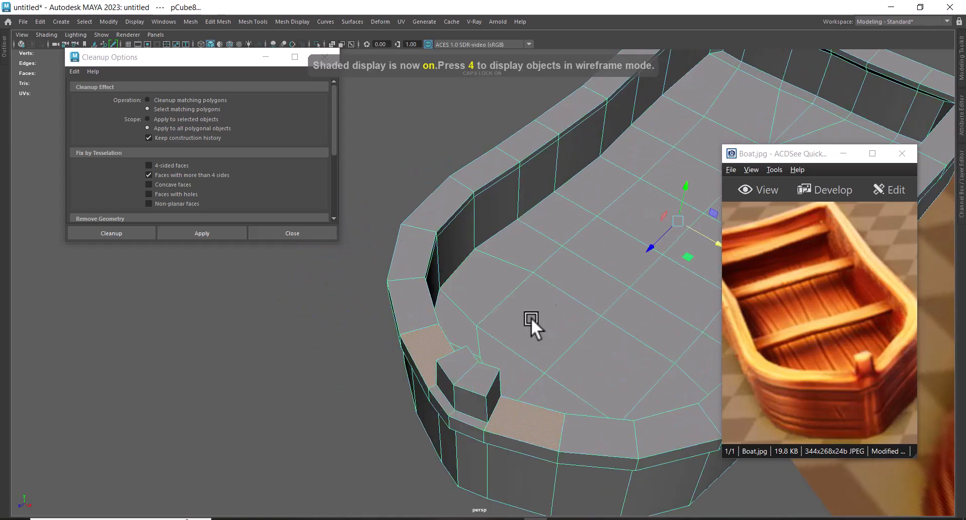
pyautogui.keyDown('alt'); pyautogui.moveTo(541, 292); pyautogui.dragTo(490, 397); pyautogui.keyUp('alt')
pyautogui.keyDown('alt'); pyautogui.moveTo(490, 397); pyautogui.dragTo(545, 339, button='middle'); pyautogui.keyUp('alt')
pyautogui.moveTo(475, 231); pyautogui.dragTo(478, 259, button='right')
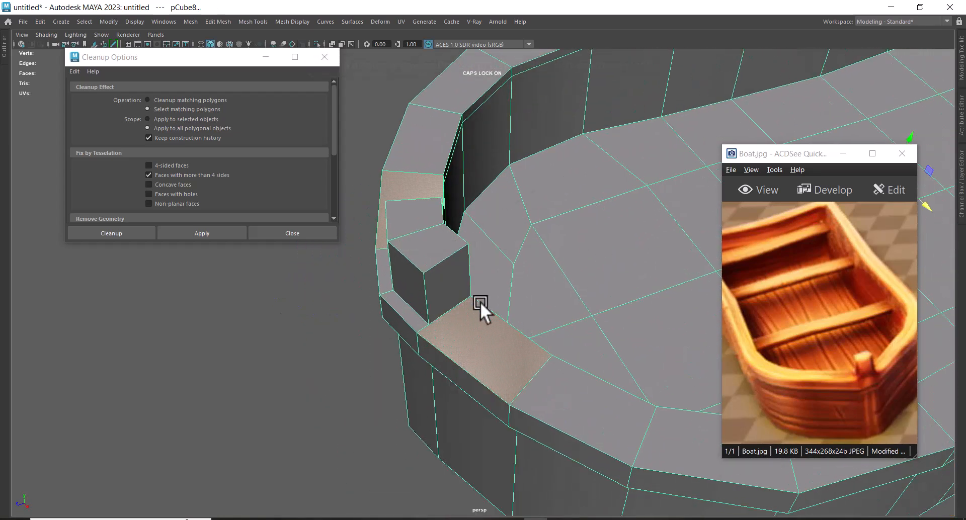
pyautogui.keyDown('shift'); pyautogui.rightClick(487, 240); pyautogui.keyUp('shift')
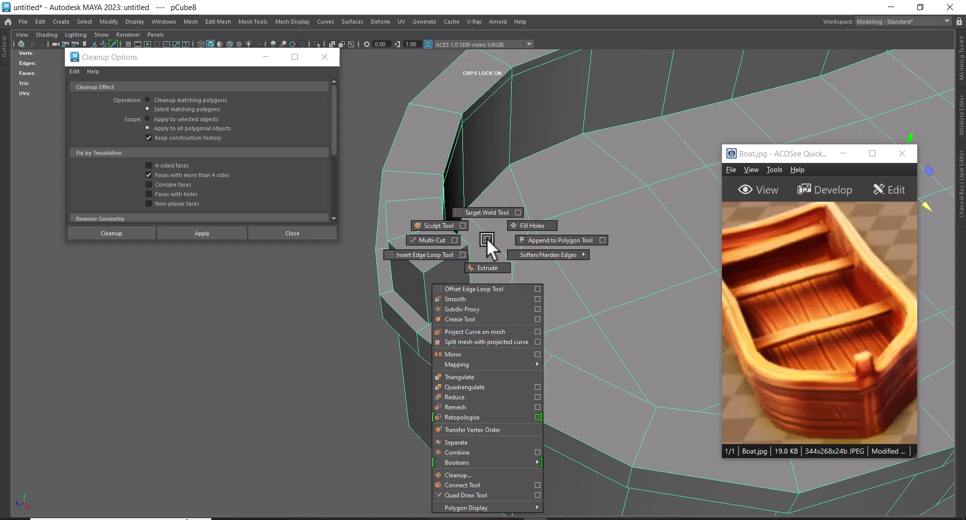
pyautogui.click(415, 240)
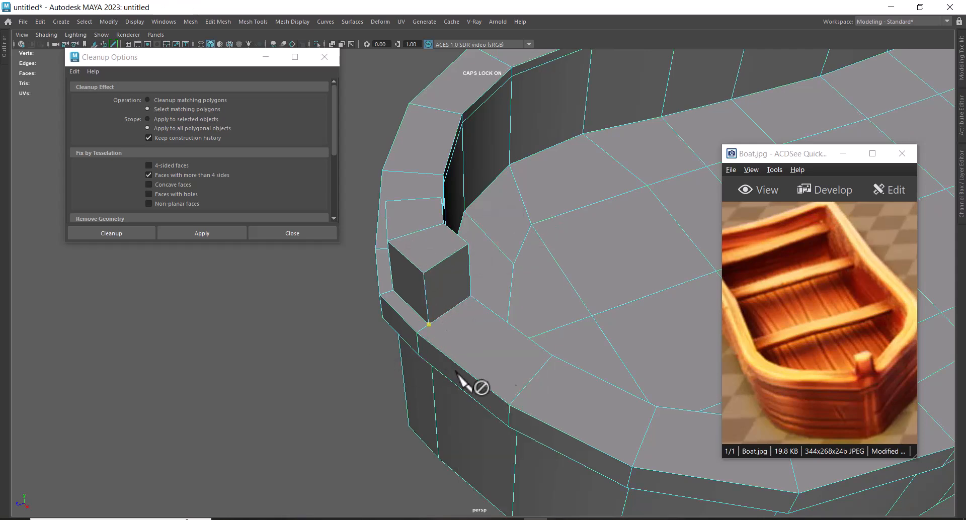
pyautogui.click(511, 403)
pyautogui.rightClick(470, 468)
pyautogui.keyDown('alt'); pyautogui.moveTo(450, 339); pyautogui.dragTo(521, 327); pyautogui.keyUp('alt')
pyautogui.click(489, 217)
pyautogui.moveTo(488, 279); pyautogui.dragTo(454, 392)
pyautogui.rightClick(454, 395)
pyautogui.press('w')
# Step: Rerun Cleanup to check the hull for faces with more than four sides, and close the options
pyautogui.moveTo(448, 296); pyautogui.dragTo(488, 222, button='right')
pyautogui.scroll(-5, 488, 221)
pyautogui.keyDown('alt'); pyautogui.moveTo(468, 348); pyautogui.dragTo(532, 346, button='middle'); pyautogui.keyUp('alt')
pyautogui.keyDown('alt'); pyautogui.moveTo(533, 346); pyautogui.dragTo(394, 240); pyautogui.keyUp('alt')
pyautogui.keyDown('alt'); pyautogui.moveTo(394, 241); pyautogui.dragTo(495, 279, button='right'); pyautogui.keyUp('alt')
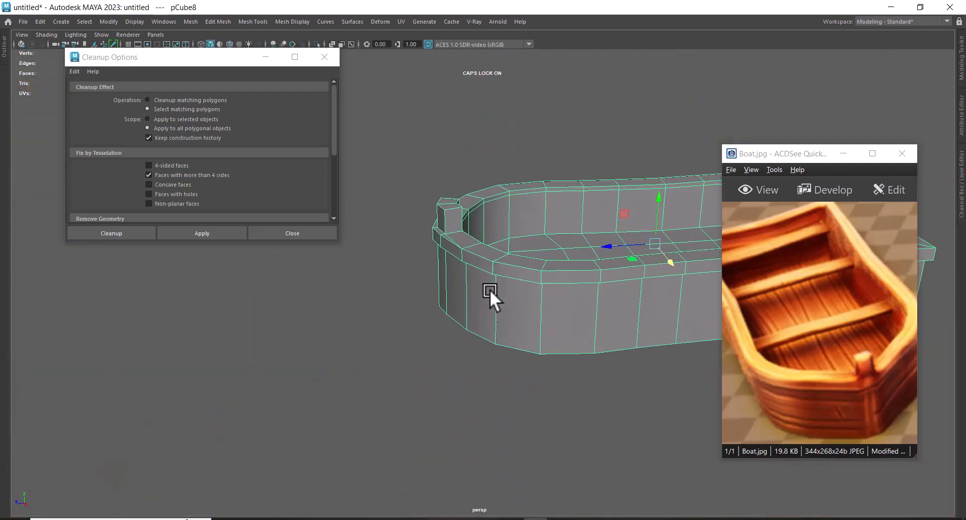
pyautogui.keyDown('alt'); pyautogui.moveTo(495, 279); pyautogui.dragTo(487, 301); pyautogui.keyUp('alt')
pyautogui.click(185, 233)
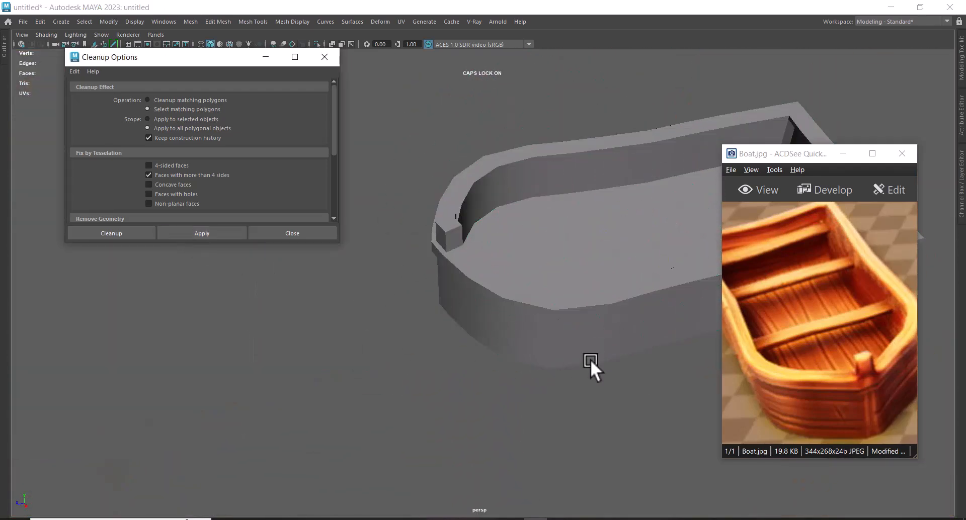
pyautogui.keyDown('alt'); pyautogui.moveTo(561, 352); pyautogui.dragTo(453, 373); pyautogui.keyUp('alt')
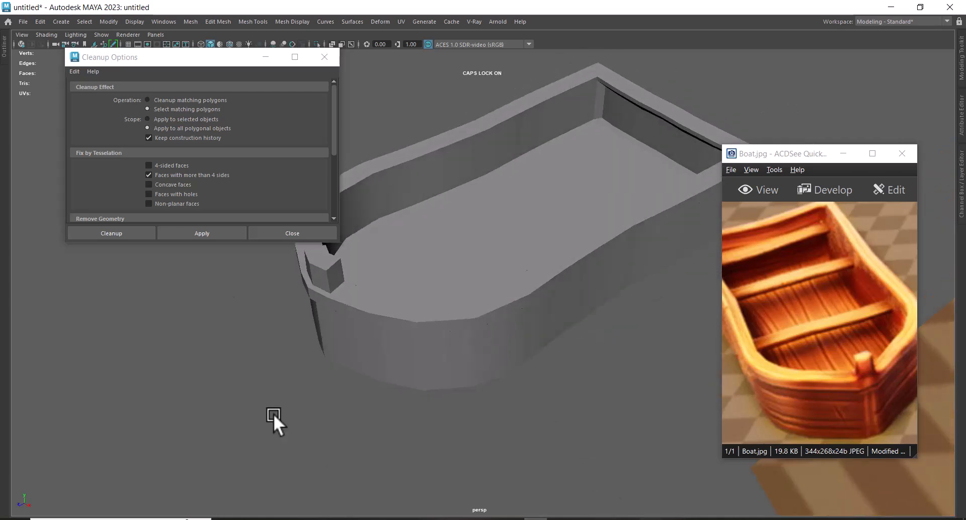
pyautogui.click(295, 234)
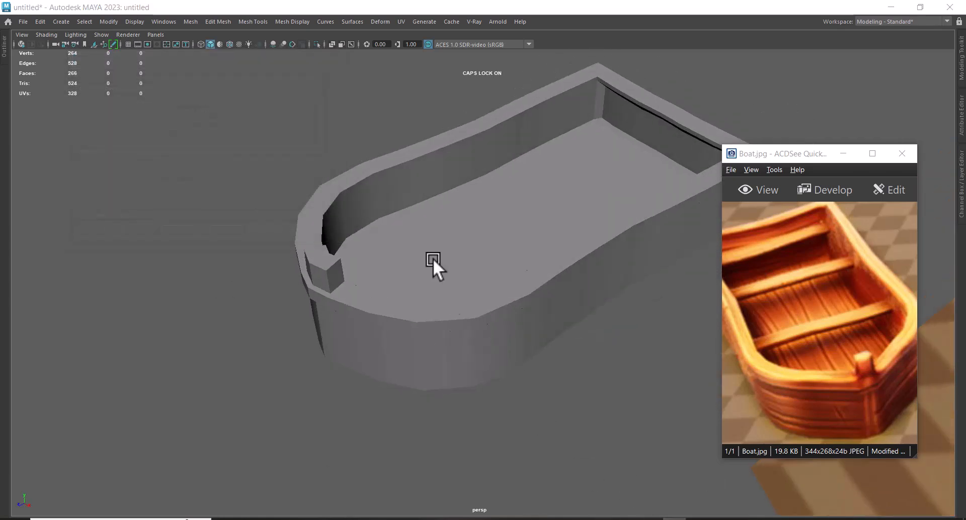